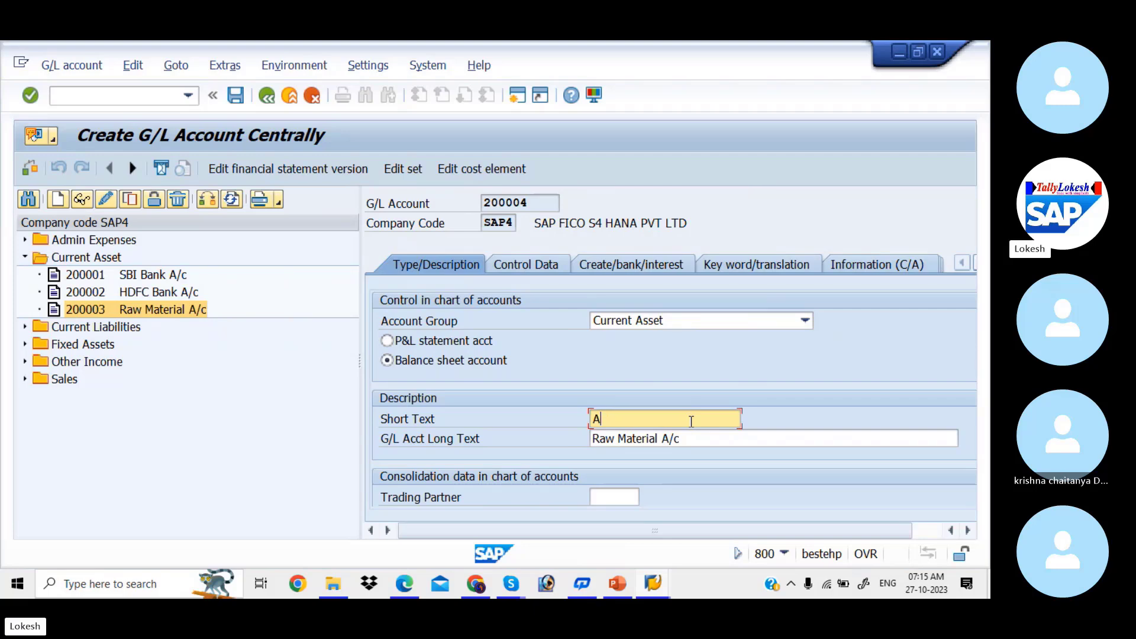
Enter "Advance to Vendor" as the new G/L account's short text, clearing the antivirus notice that interrupts the entry
type("d")
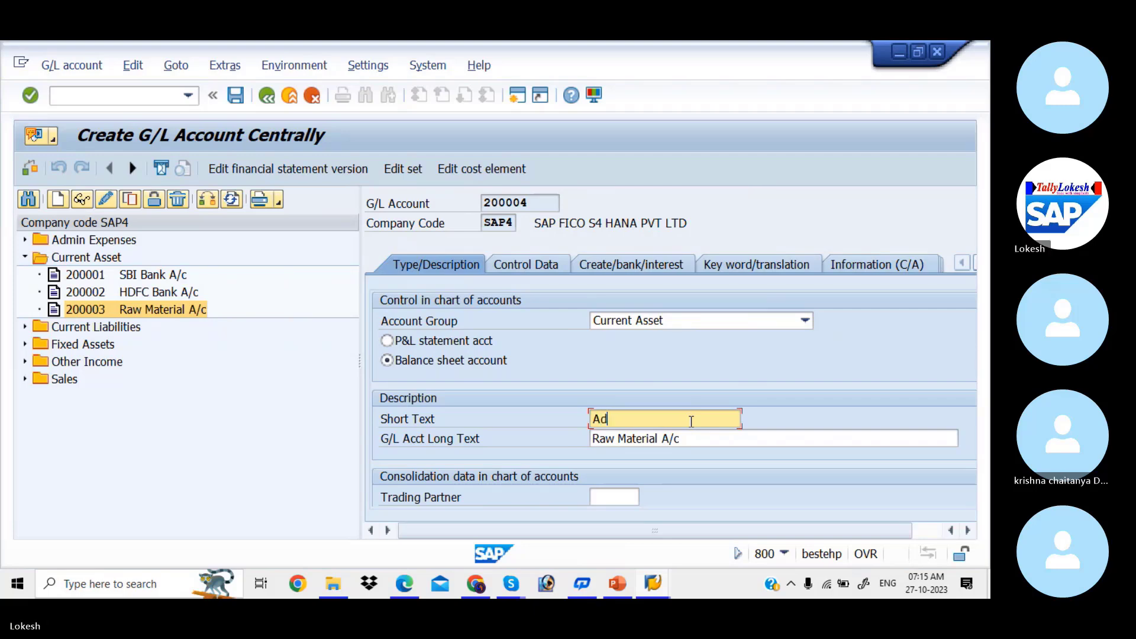
type("vance")
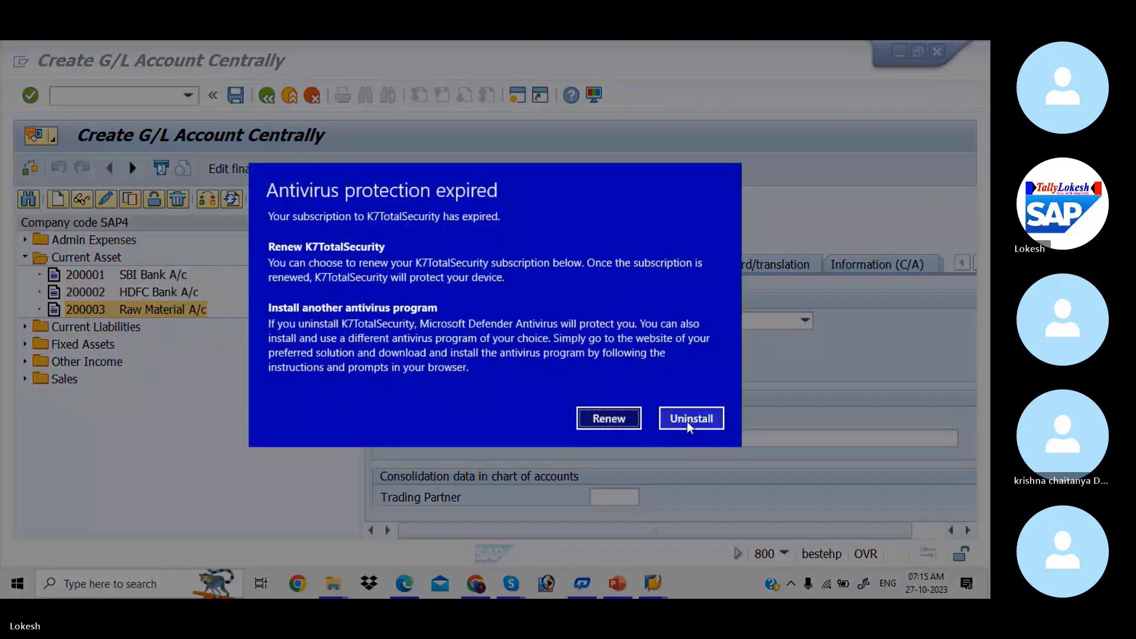
left_click(626, 425)
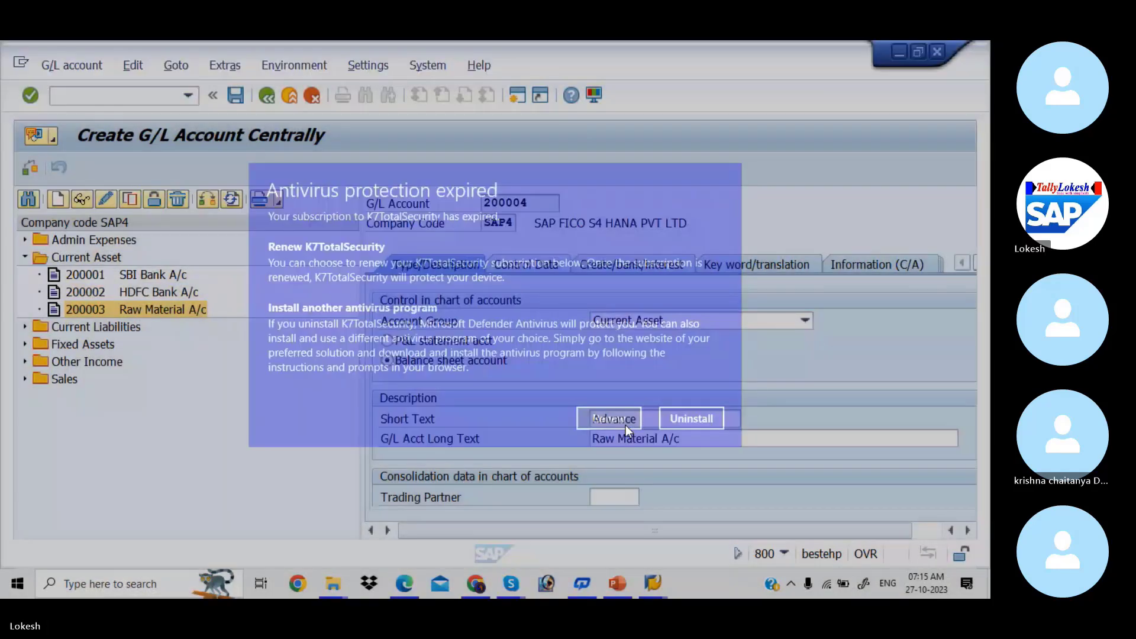
type("t")
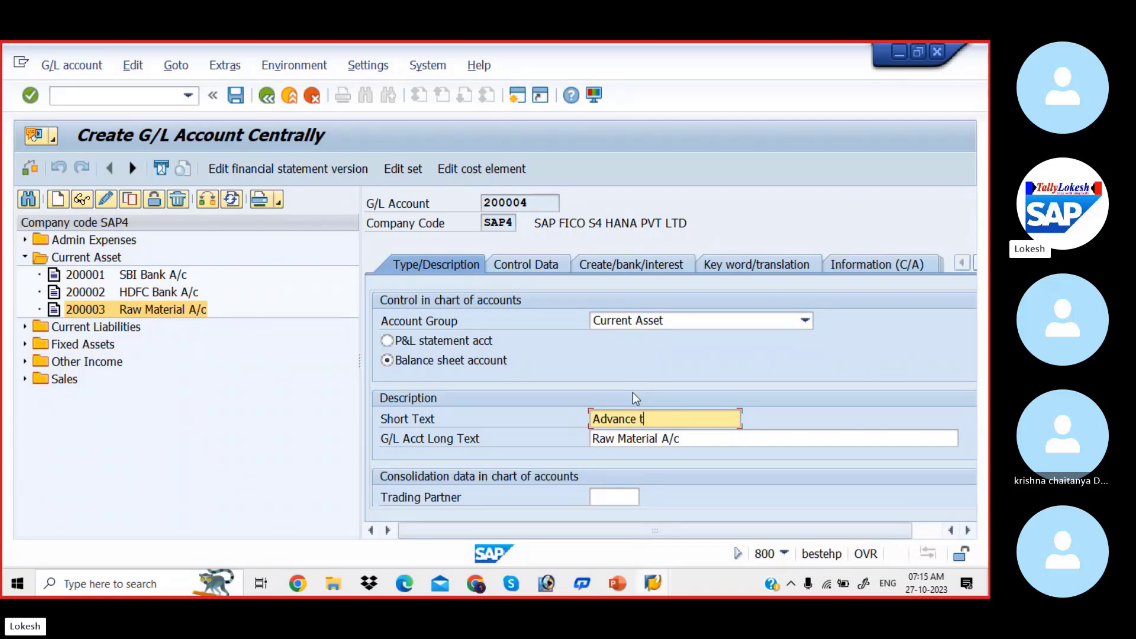
type("o Vendor")
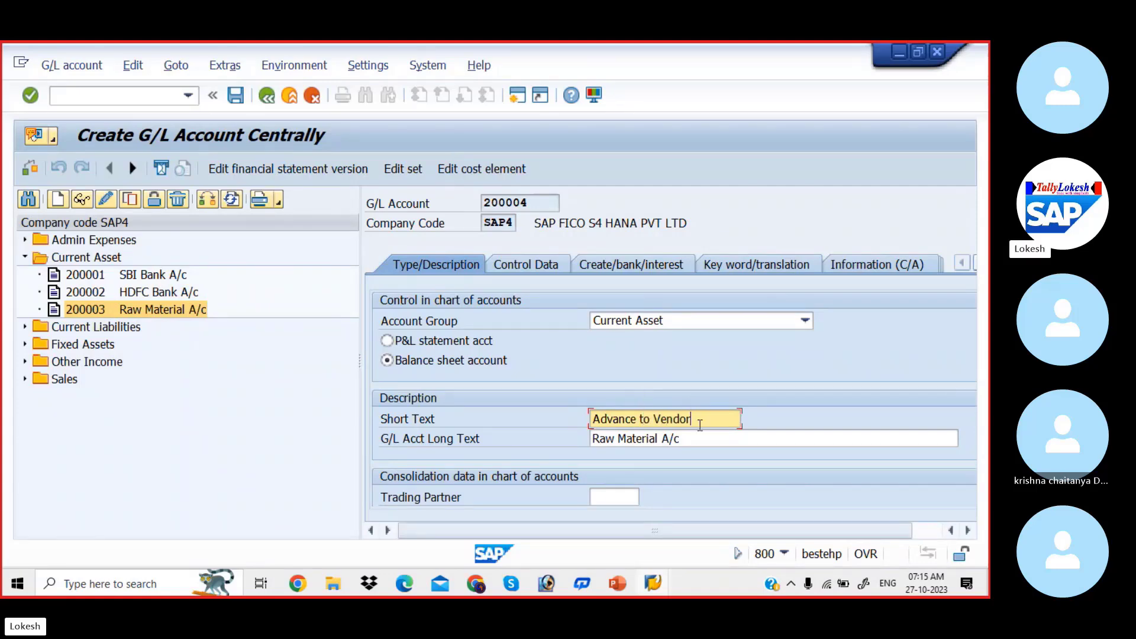
Replace the G/L account long text with a copy of the short text, extended to "Advance to Vendor A/c"
left_click_drag(700, 425, 540, 439)
key("ctrl+c")
left_click_drag(684, 438, 537, 430)
key("ctrl+v")
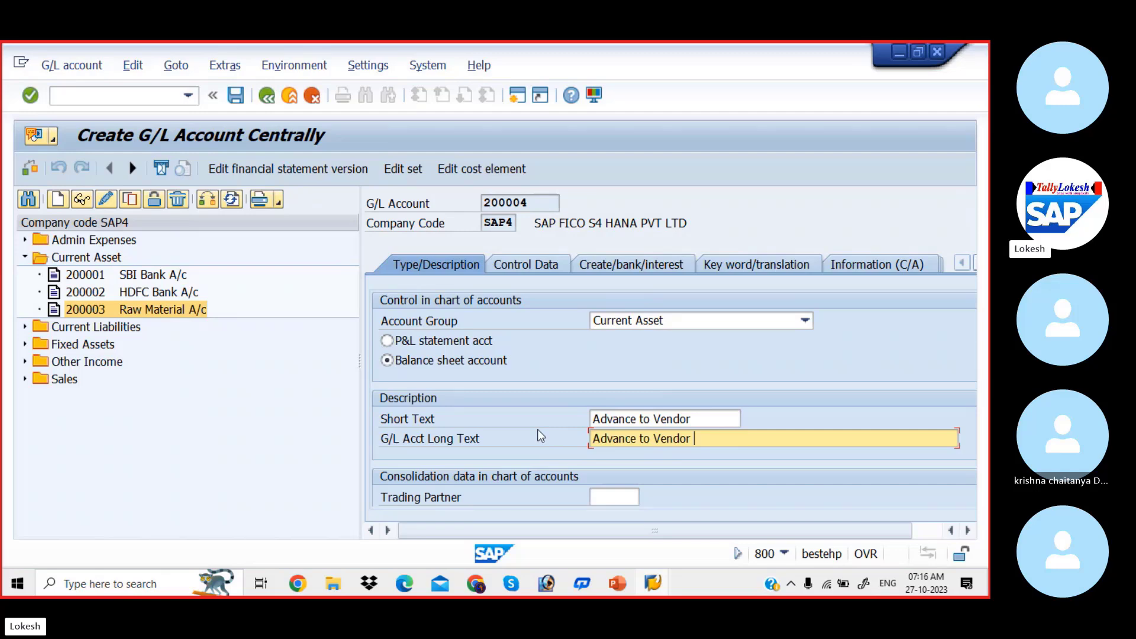
type("A")
type("/v")
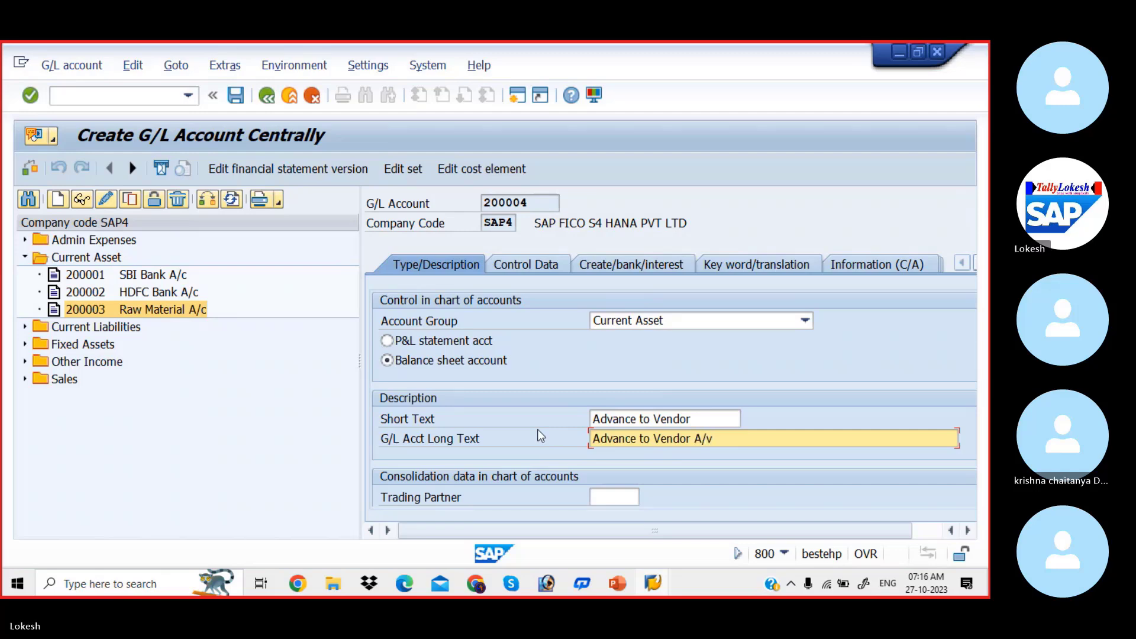
key("BackSpace")
type("c")
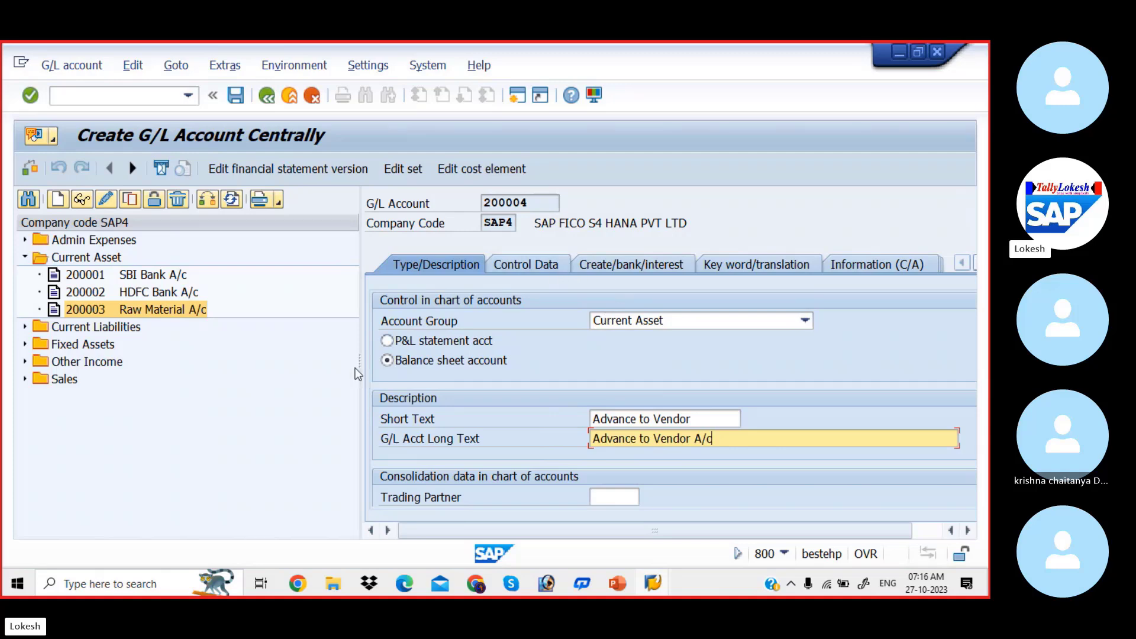
Set the reconciliation account type to Vendors in the new account's control data
left_click_drag(358, 362, 303, 362)
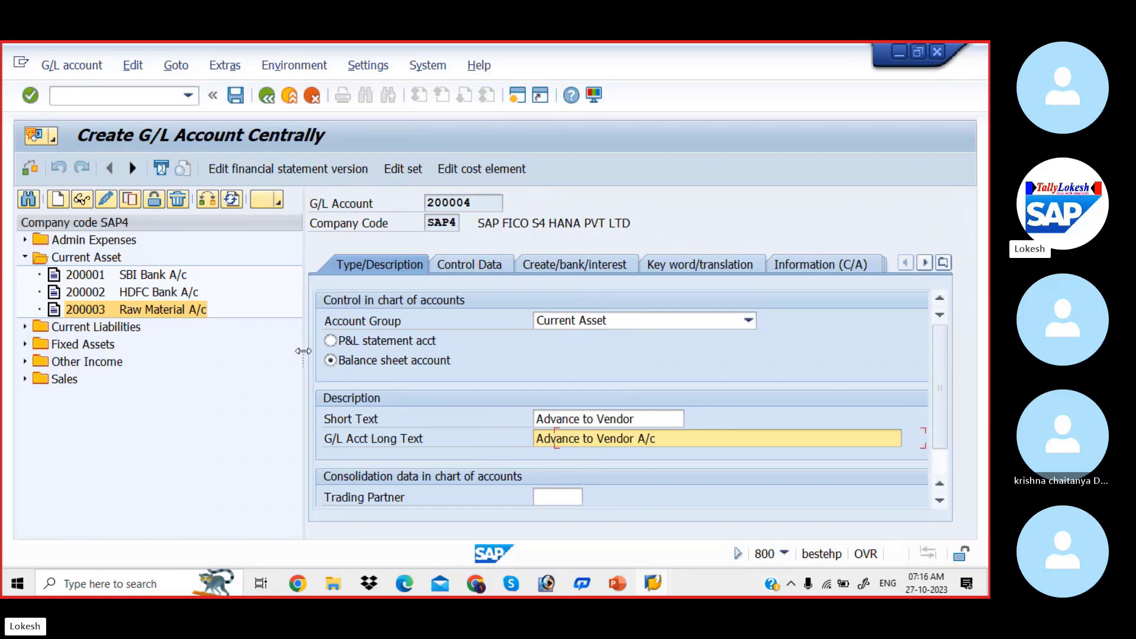
left_click(484, 270)
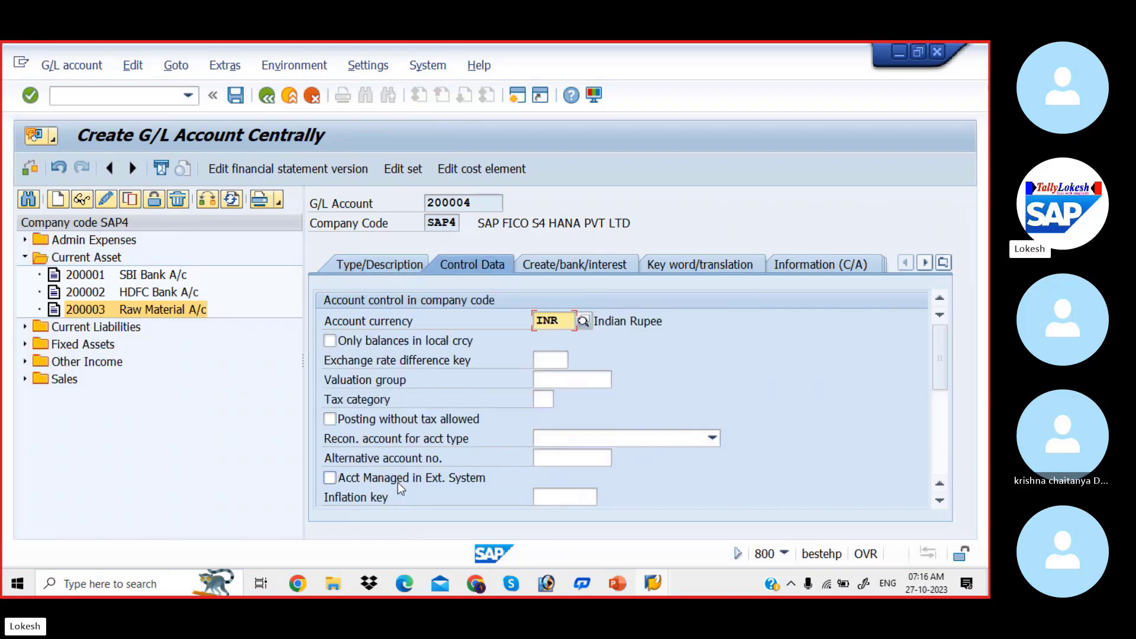
left_click(619, 441)
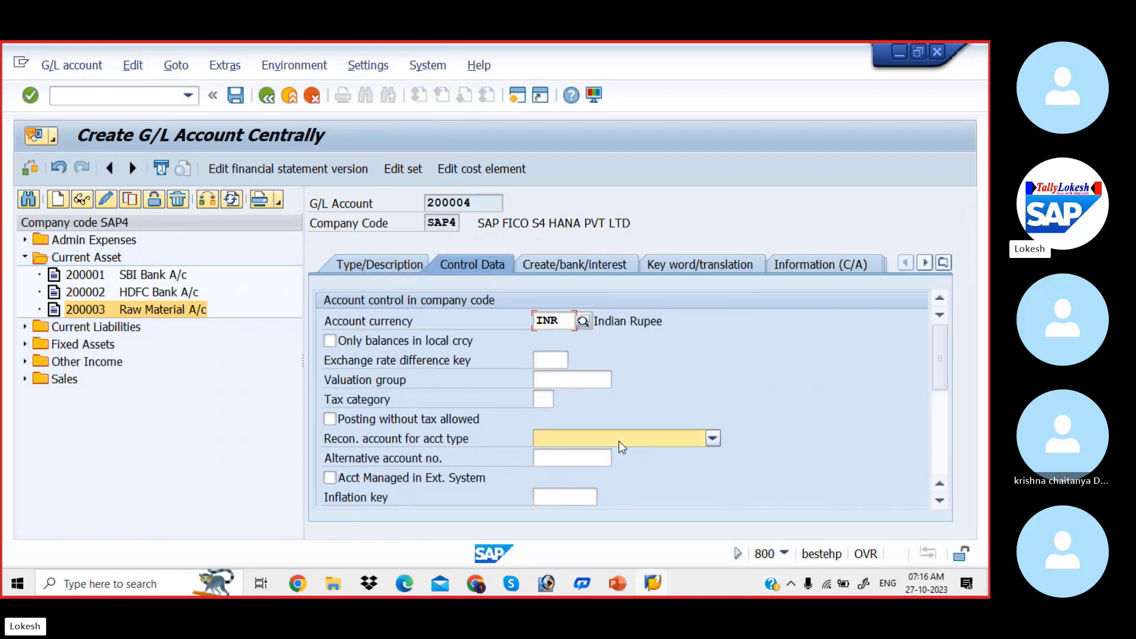
left_click(601, 486)
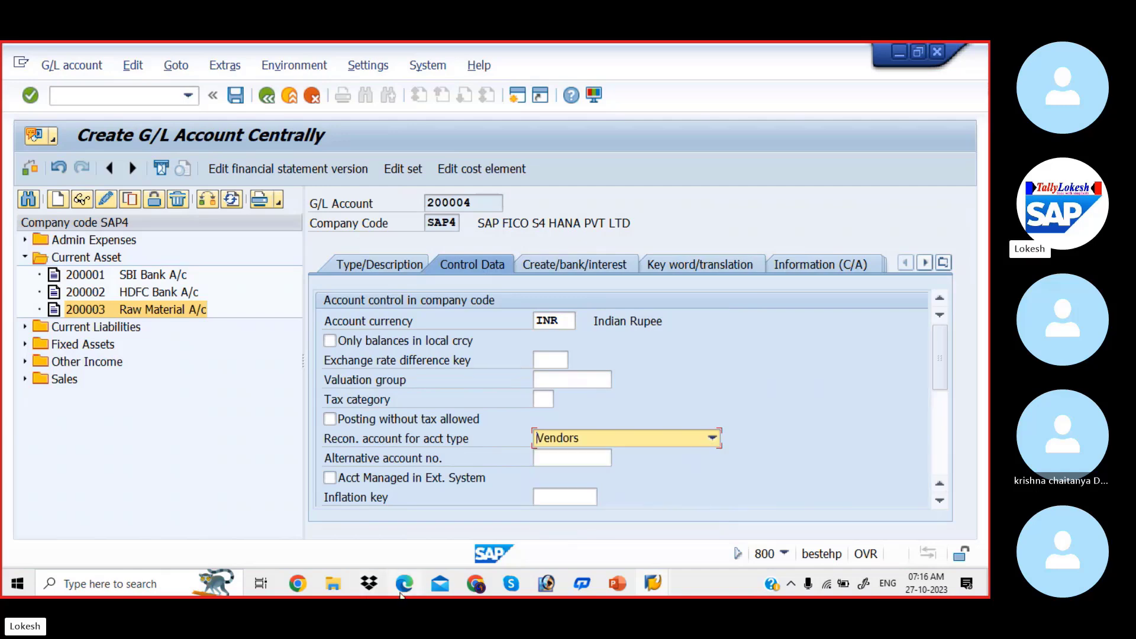
Consult the accounts payable PDF in Edge, return to SAP, set the account's field status group to G067 and save the account
mouse_move(409, 589)
left_click(420, 538)
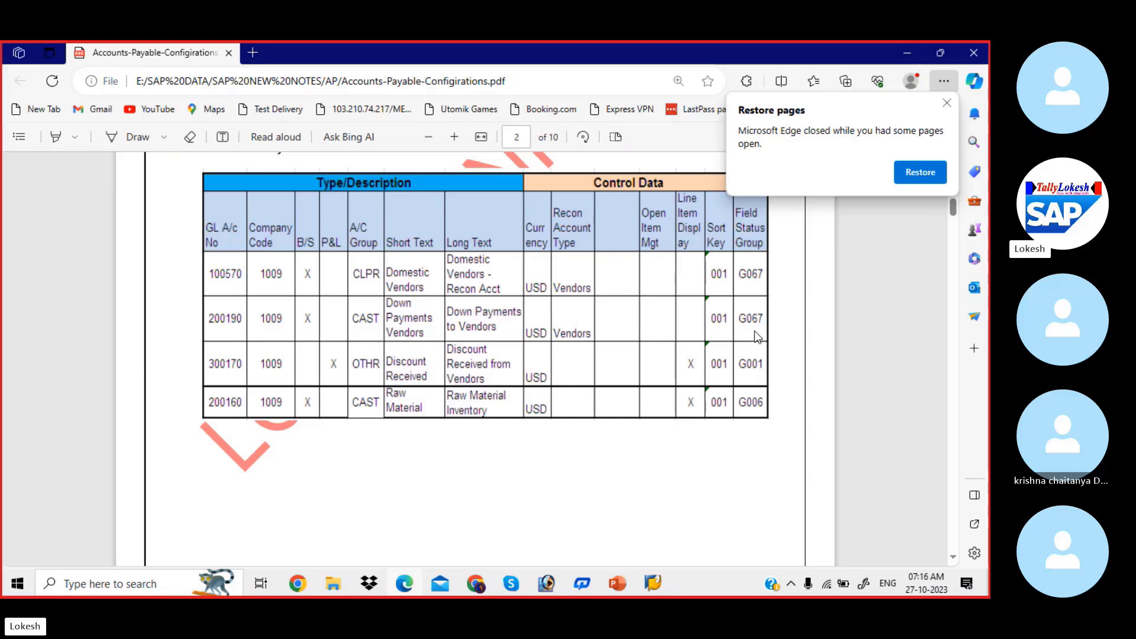
key("alt+Tab")
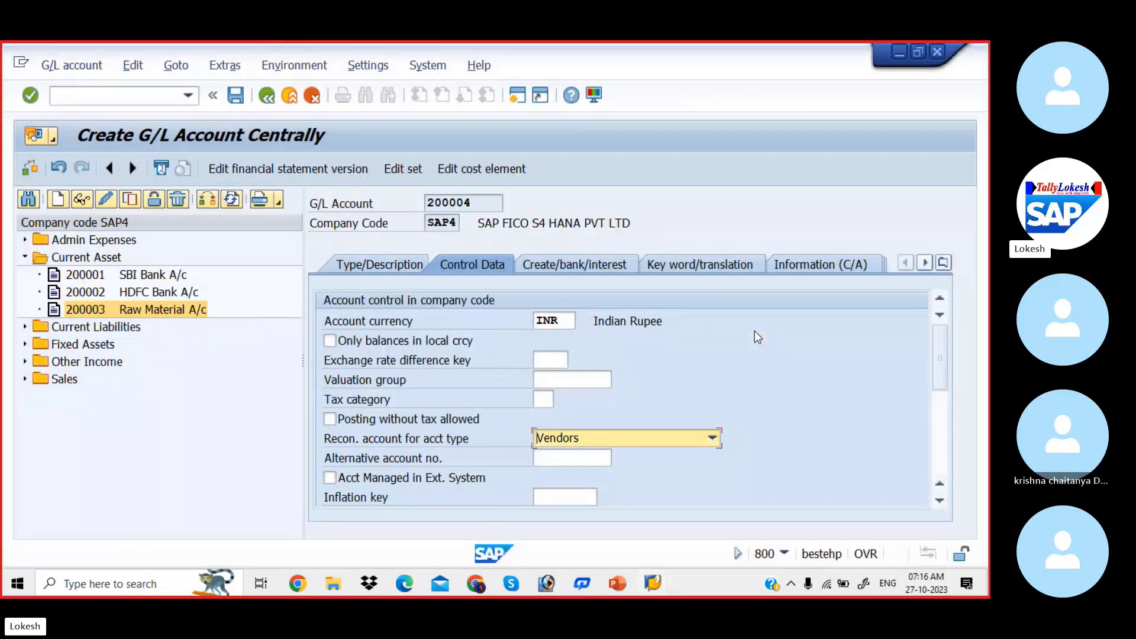
left_click_drag(941, 368, 940, 467)
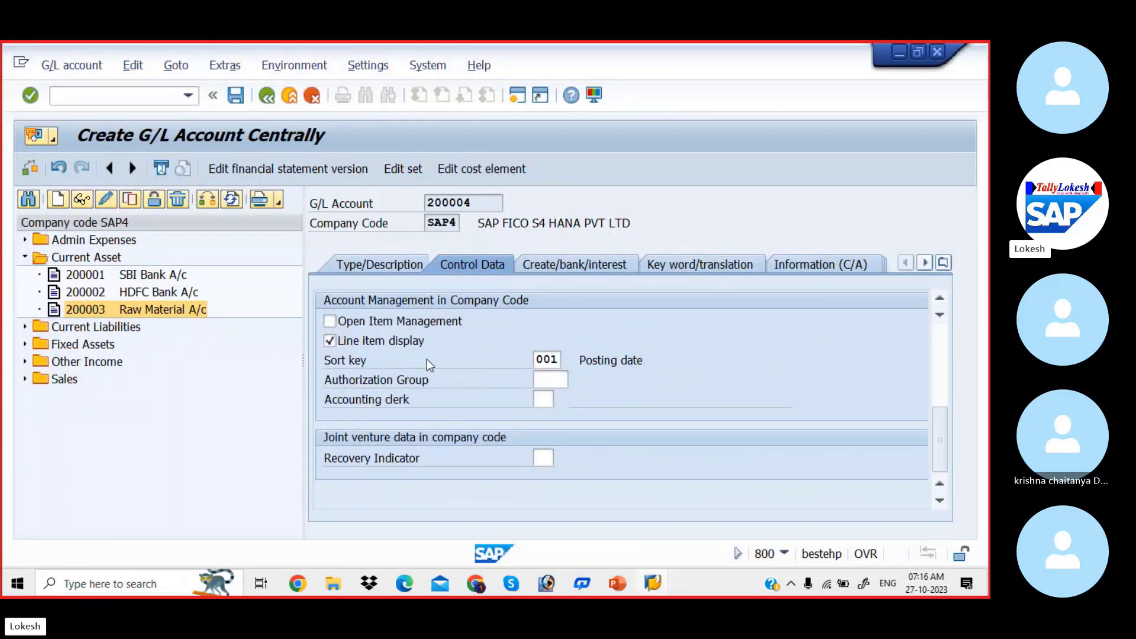
left_click(563, 268)
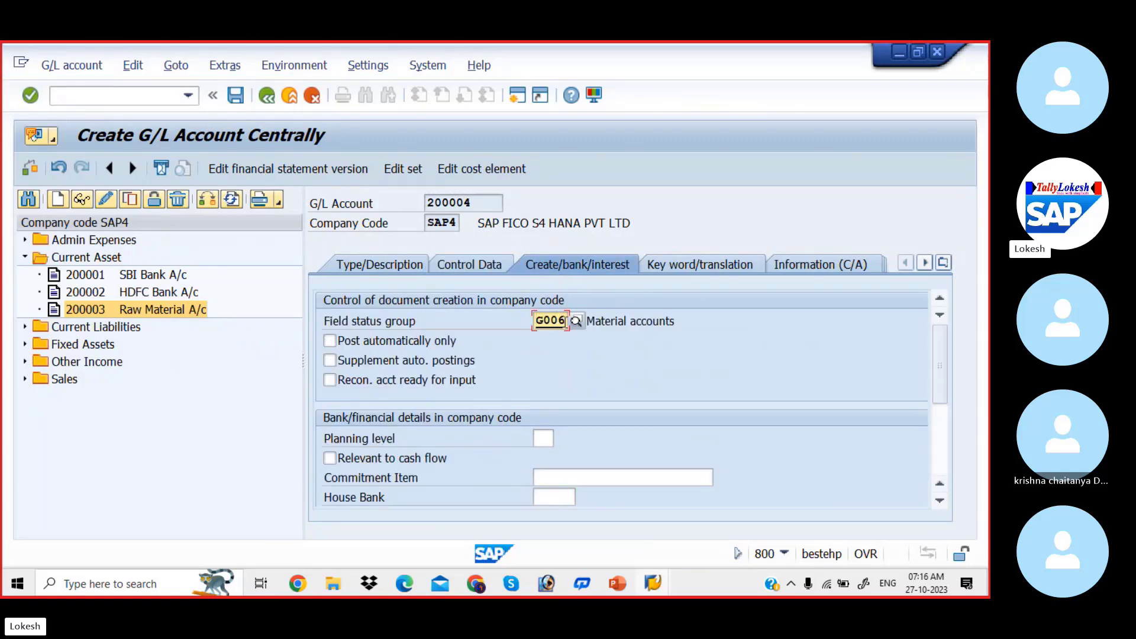
key("BackSpace")
key("BackSpace")
key("BackSpace")
key("BackSpace")
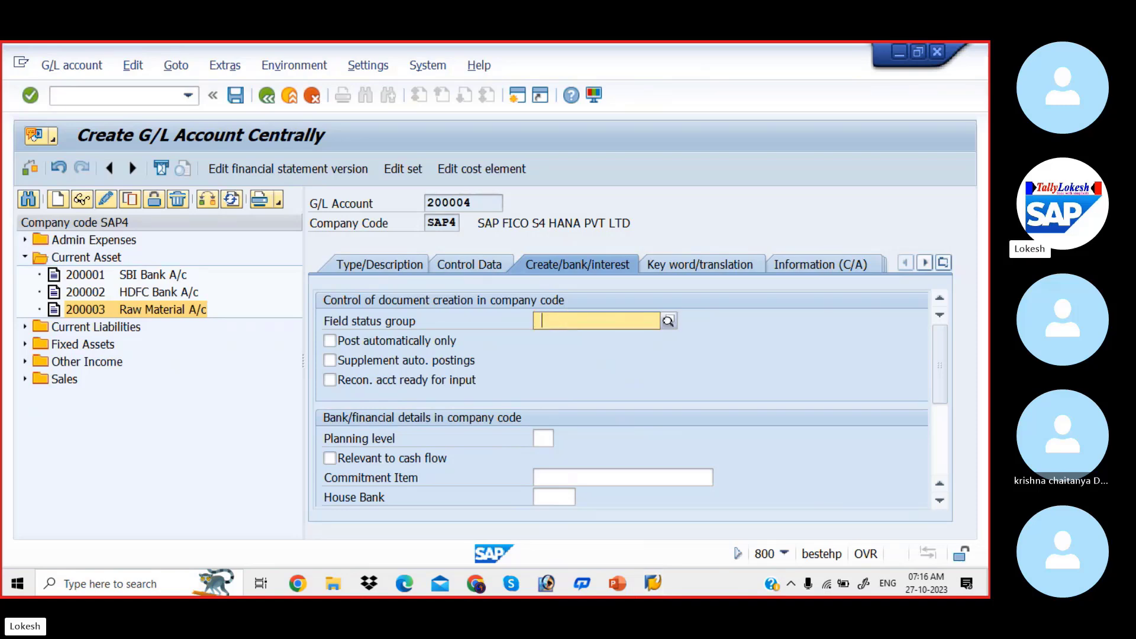
key("F4")
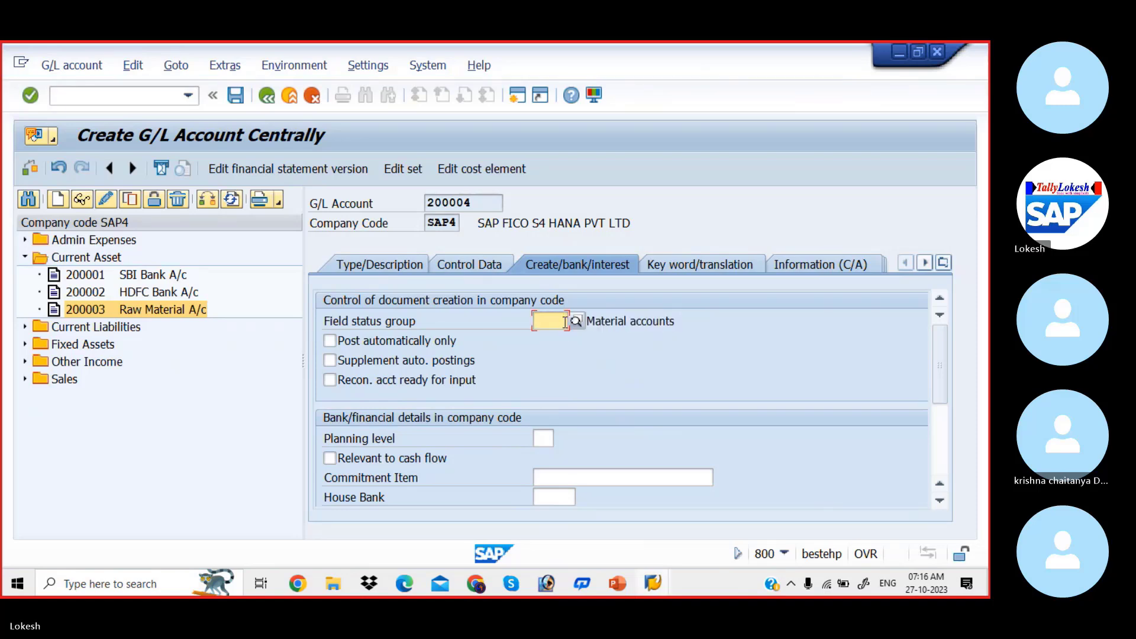
key("BackSpace")
left_click(562, 371)
left_click(235, 95)
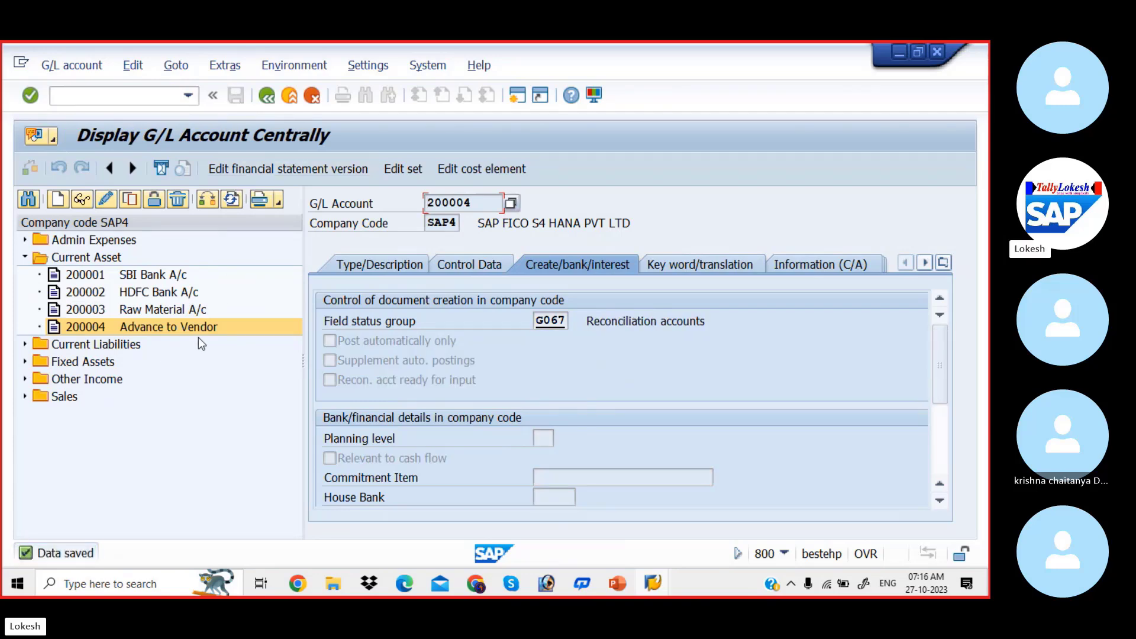
Check the configuration steps slide in PowerPoint, return to SAP and start transaction OBYR
key("alt+Tab")
key("alt+Tab")
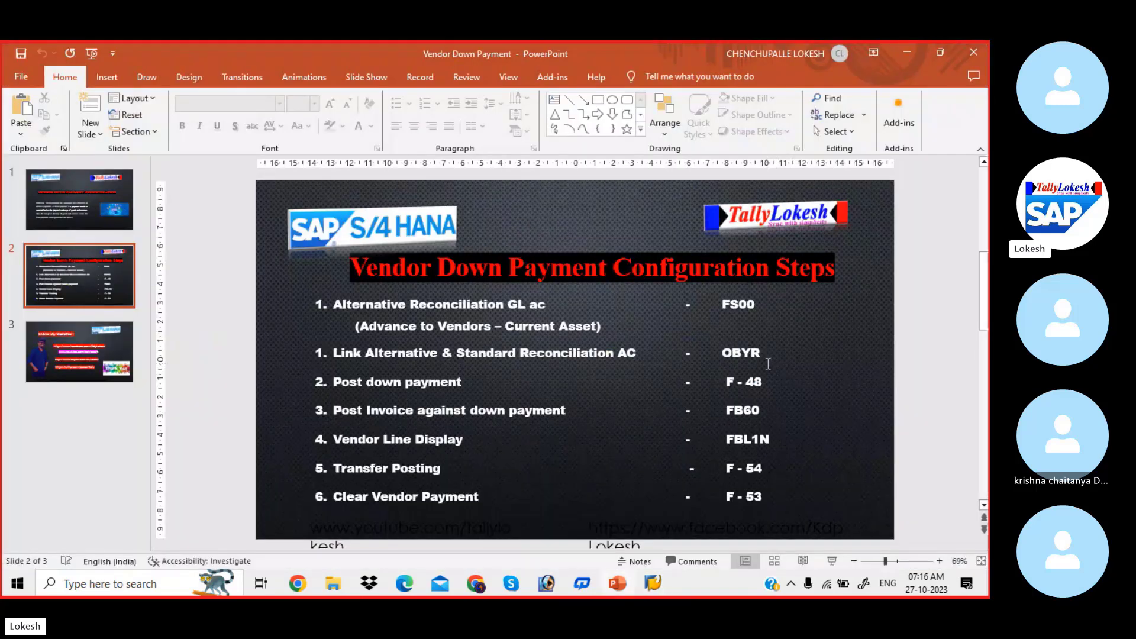
key("alt+Tab")
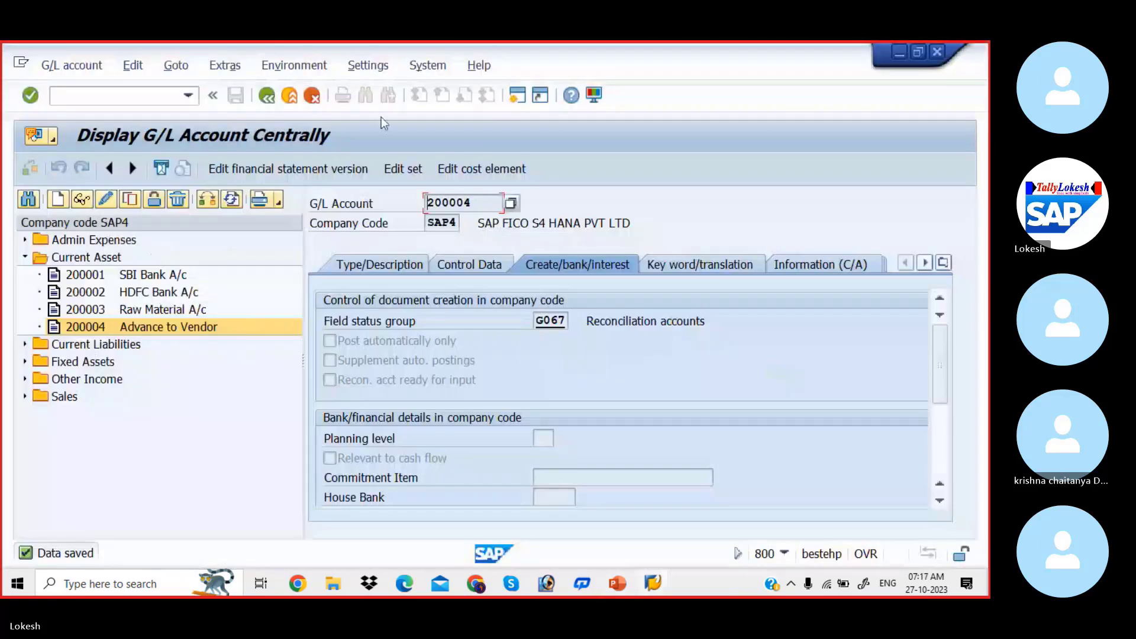
left_click(160, 96)
type("/")
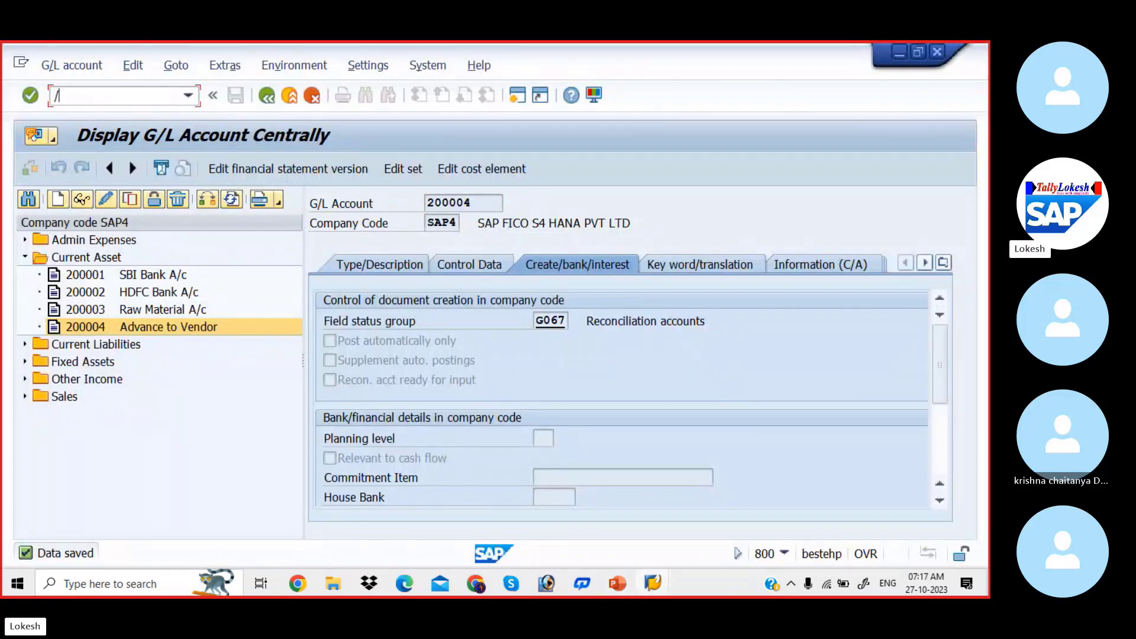
type("nobyr")
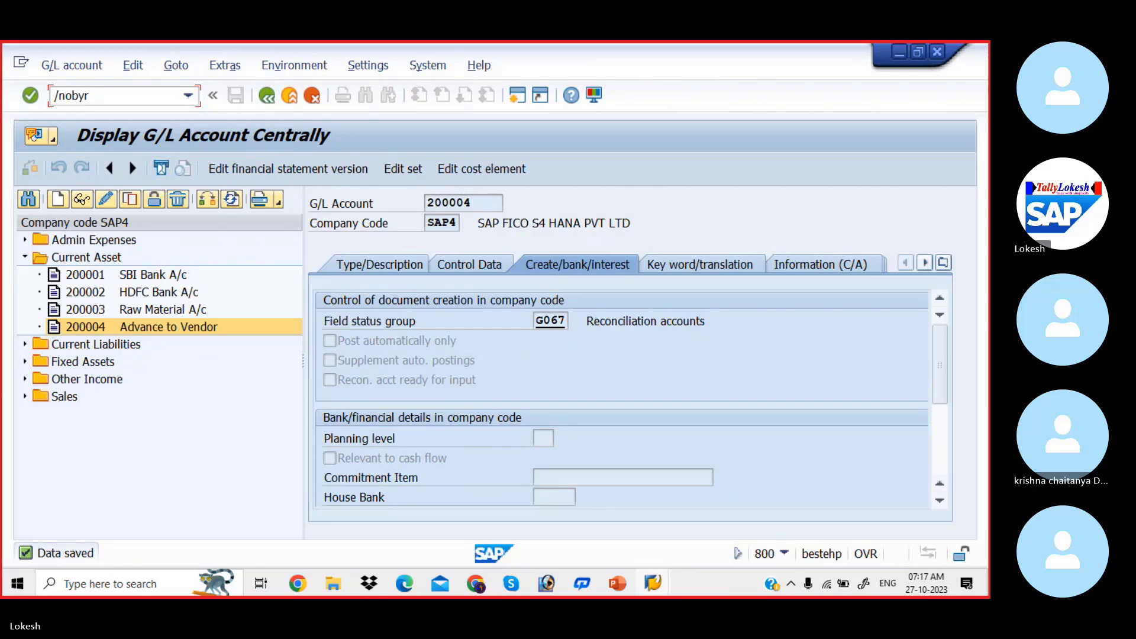
key("Return")
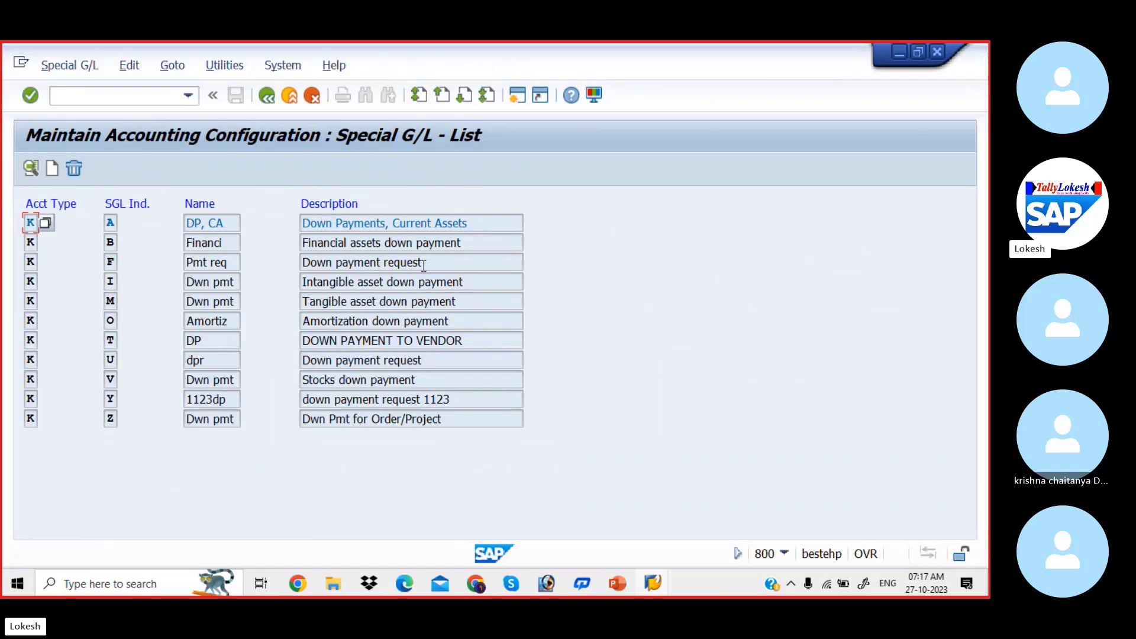
Open the vendor special G/L entry A, Down Payments, Current Assets, for chart of accounts SAP1
left_click(115, 221)
double_click(116, 221)
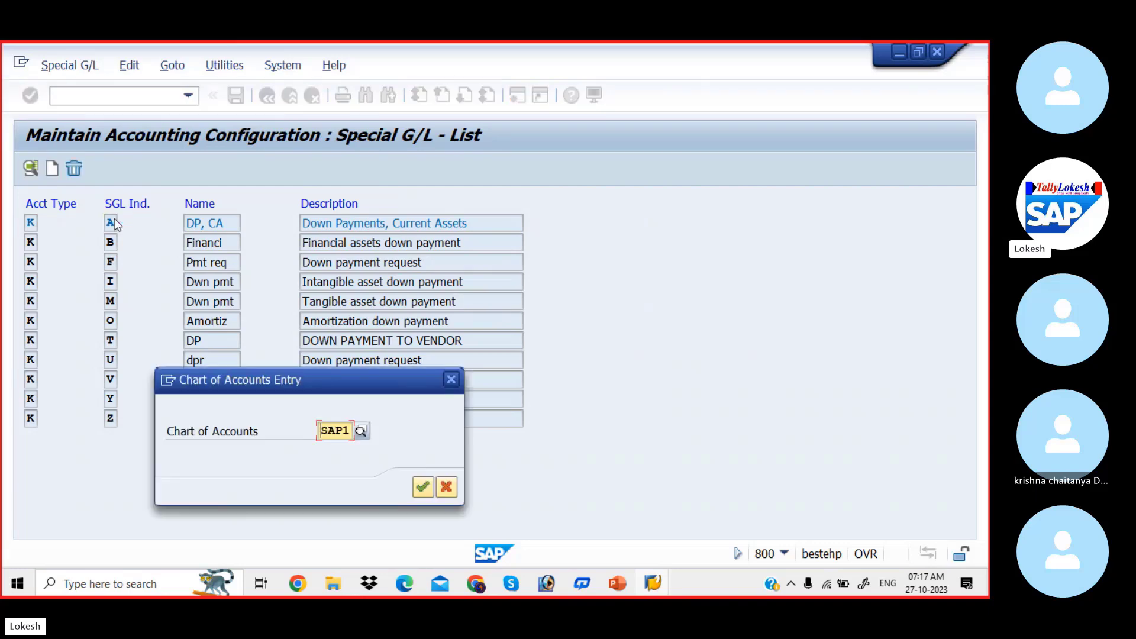
left_click(422, 486)
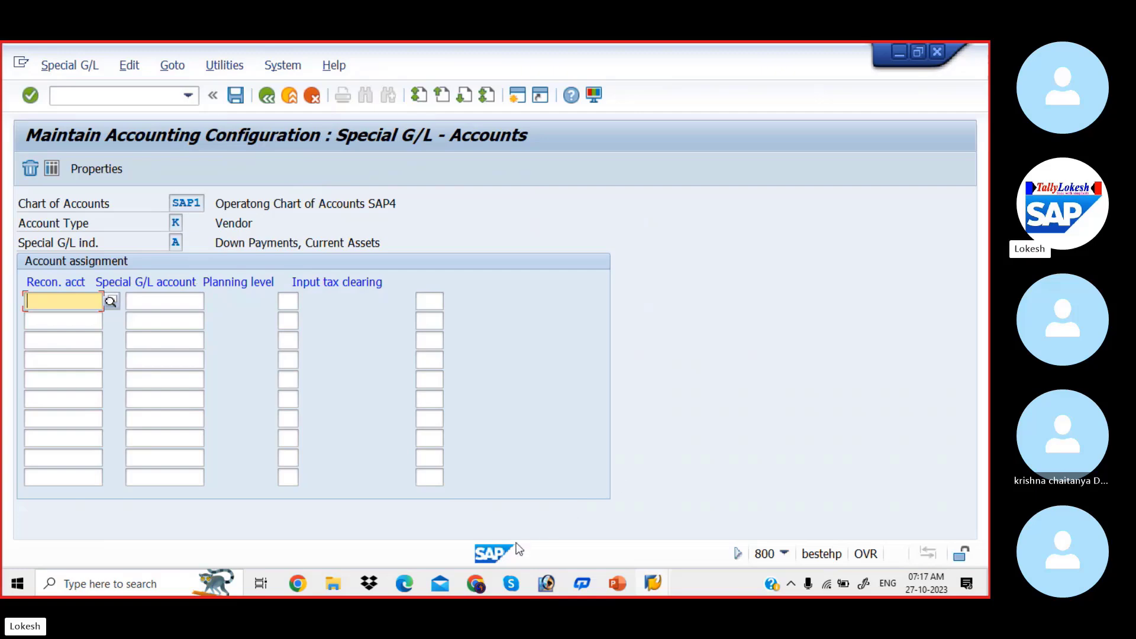
Read section 2.5 on reconciliation accounts for down payments in the accounts payable PDF in Edge, including its account assignment example, and return to SAP
mouse_move(407, 582)
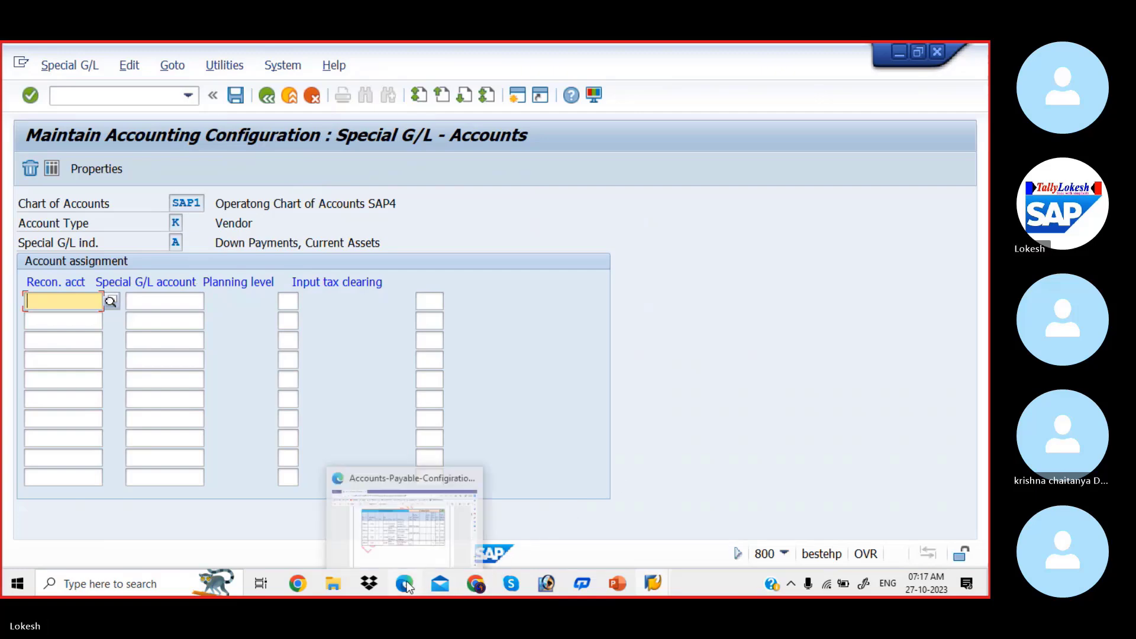
left_click(407, 536)
scroll(408, 537, "down", 10)
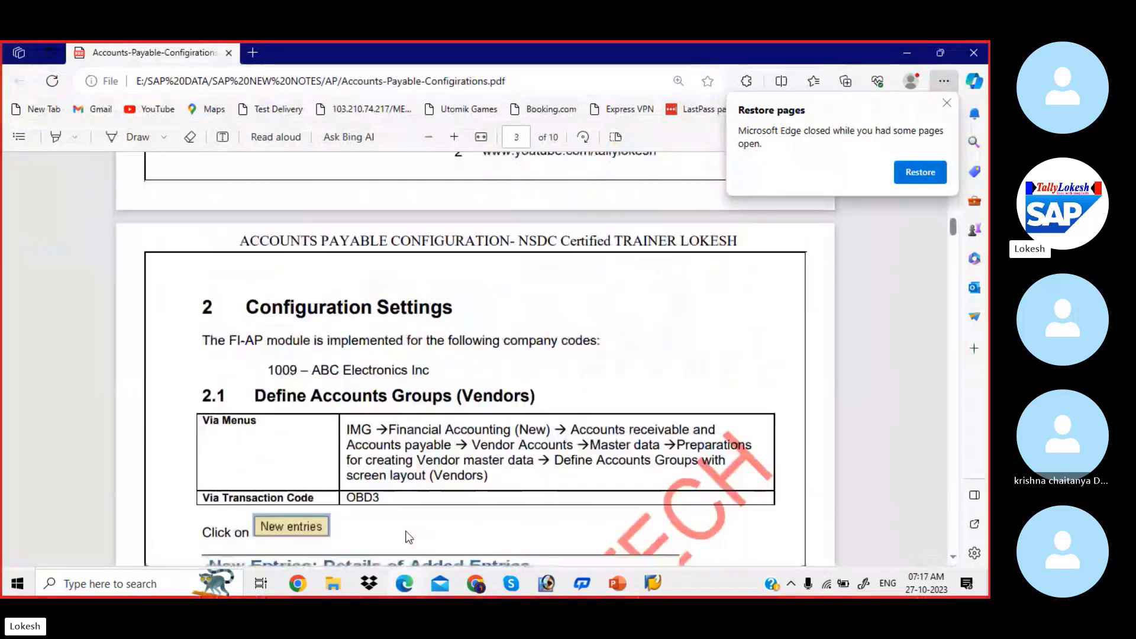
scroll(406, 536, "down", 8)
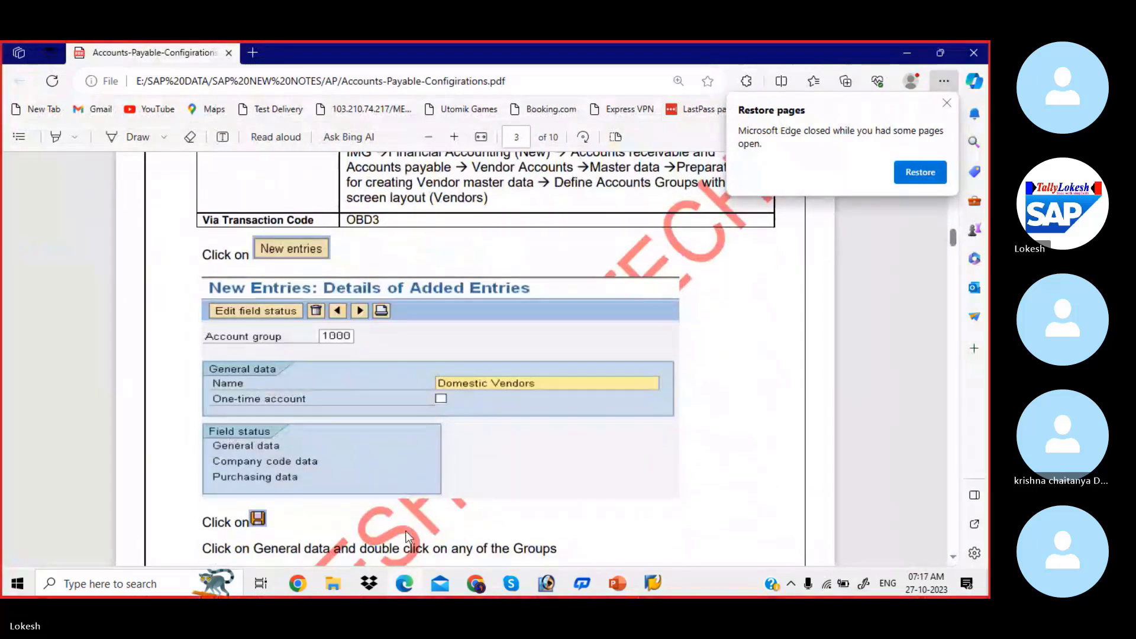
scroll(408, 537, "down", 10)
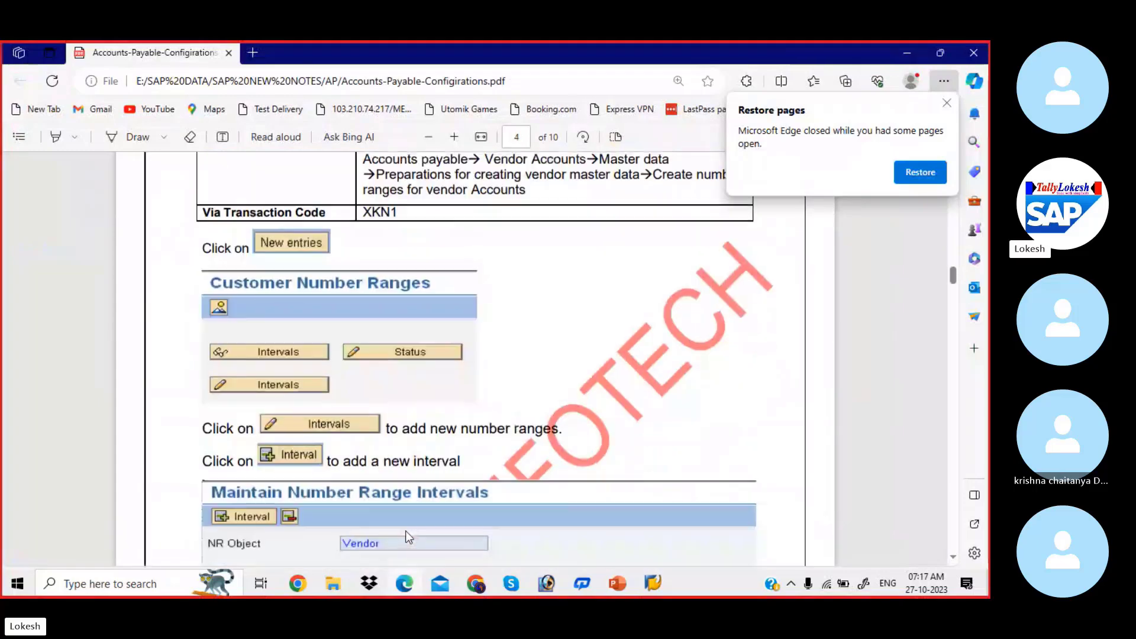
scroll(405, 531, "down", 12)
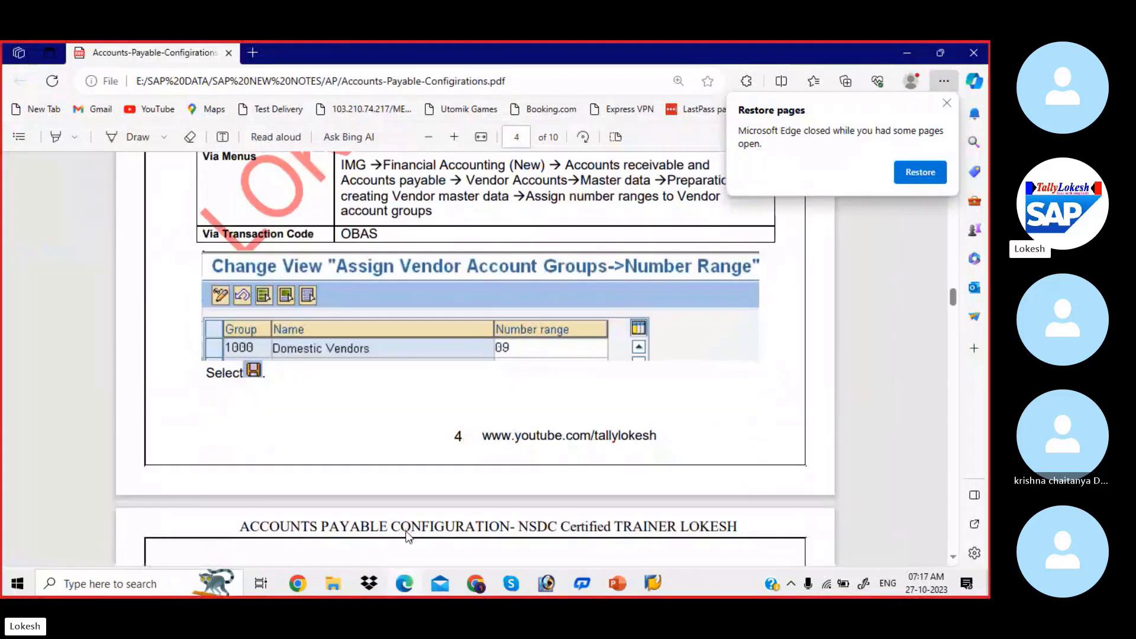
scroll(405, 535, "down", 7)
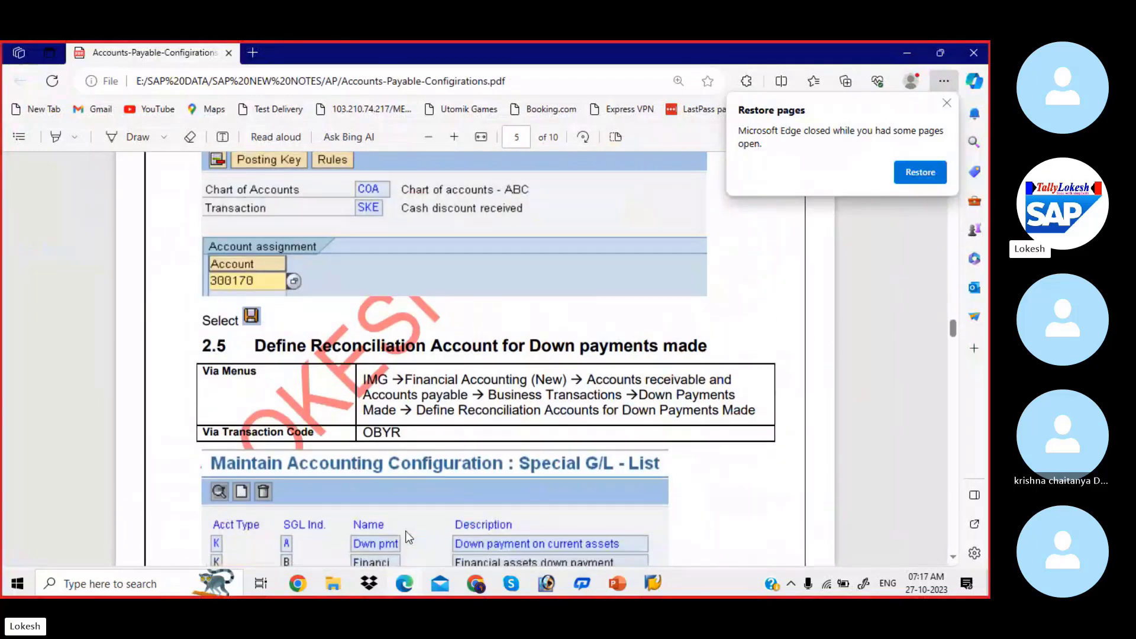
scroll(407, 537, "down", 3)
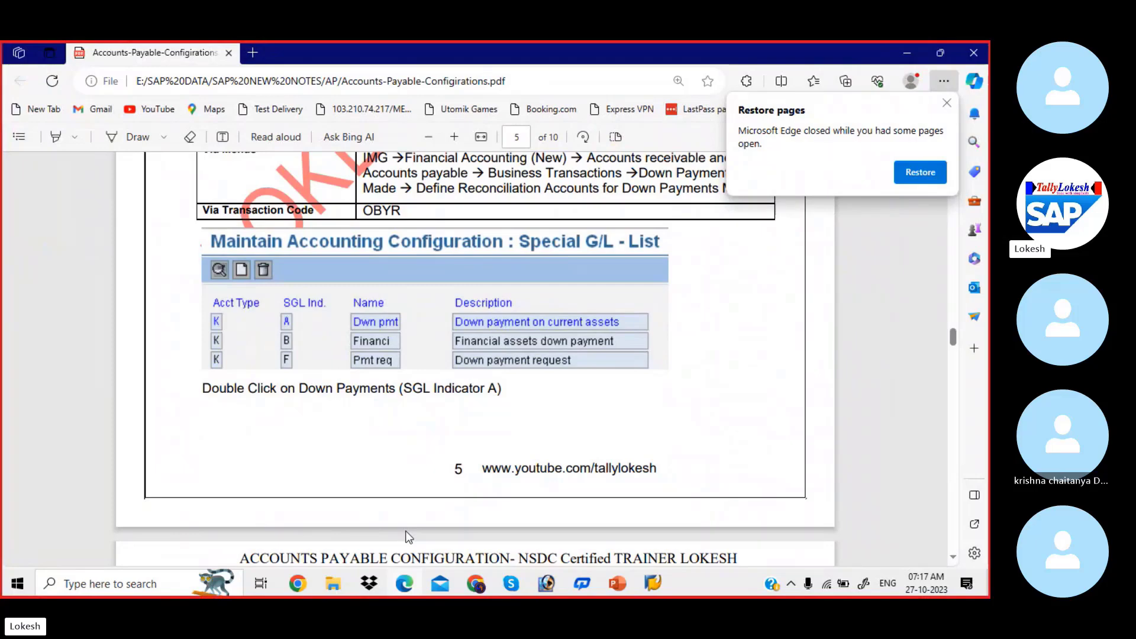
scroll(407, 537, "down", 1)
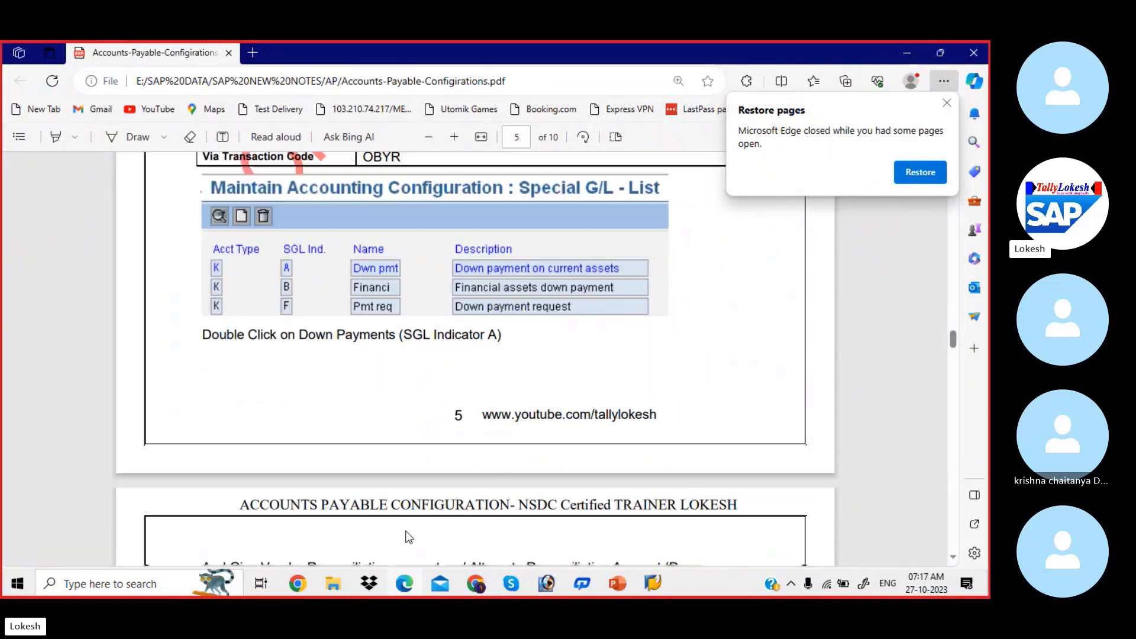
scroll(407, 537, "down", 9)
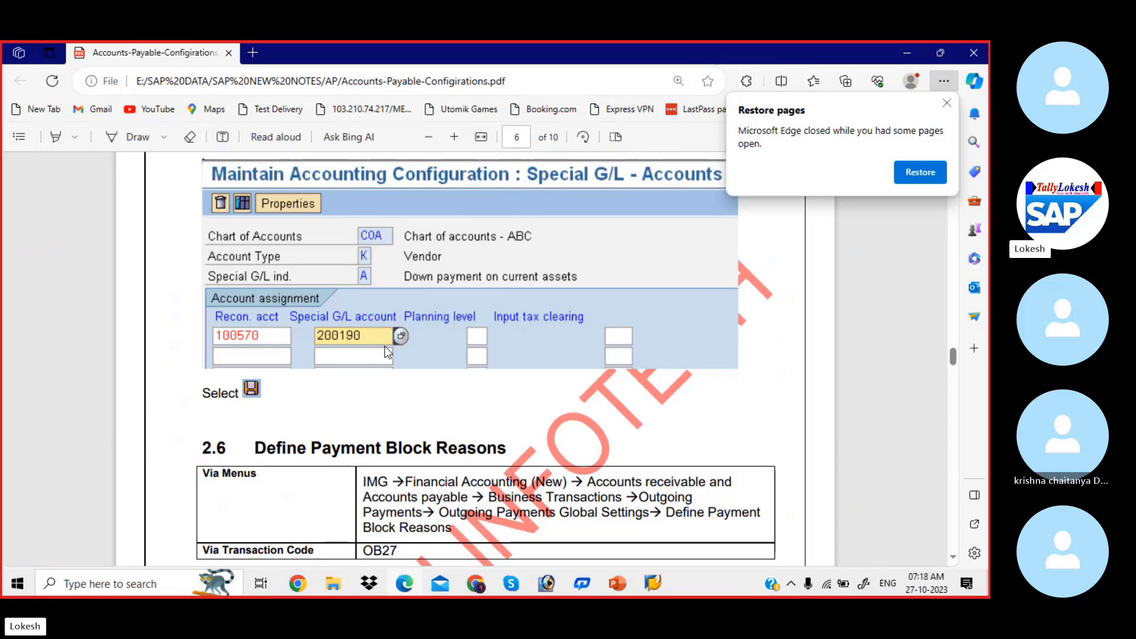
key("alt+Tab")
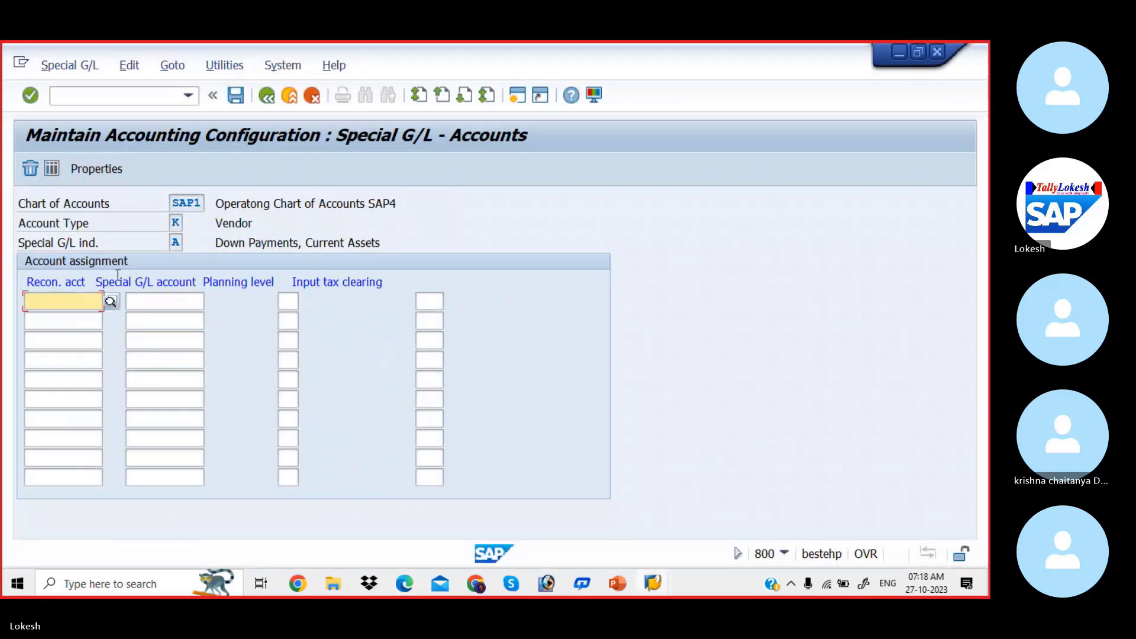
Assign reconciliation account 100201, Domestic Vendor Account Group, and special G/L account 200004, Advance to Vendor A/c, to the down payments entry
left_click(112, 303)
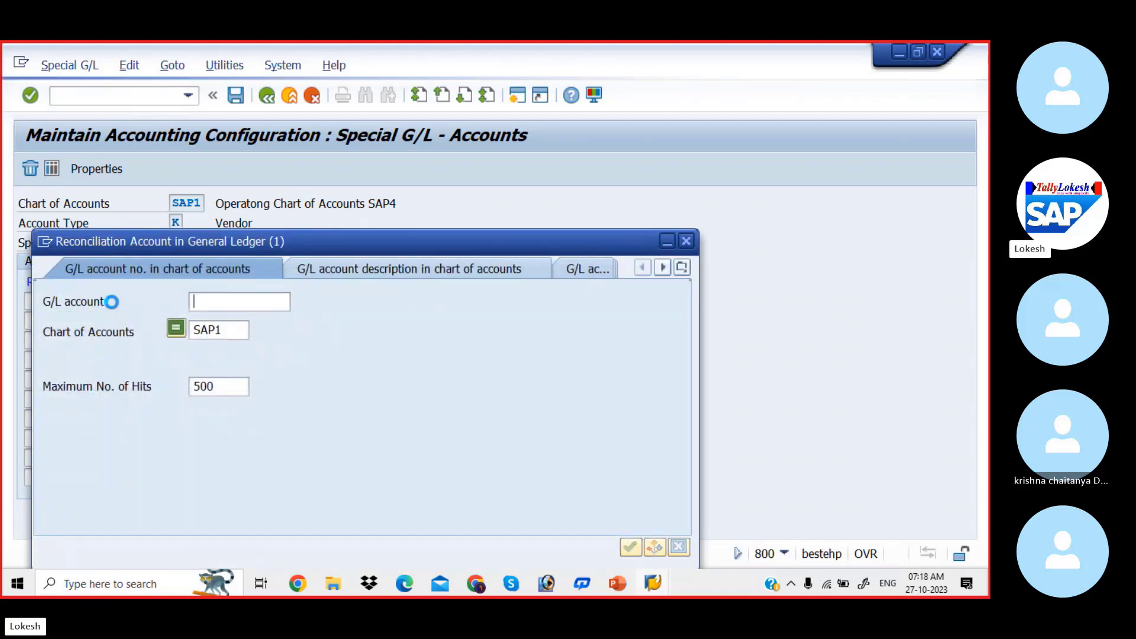
key("Return")
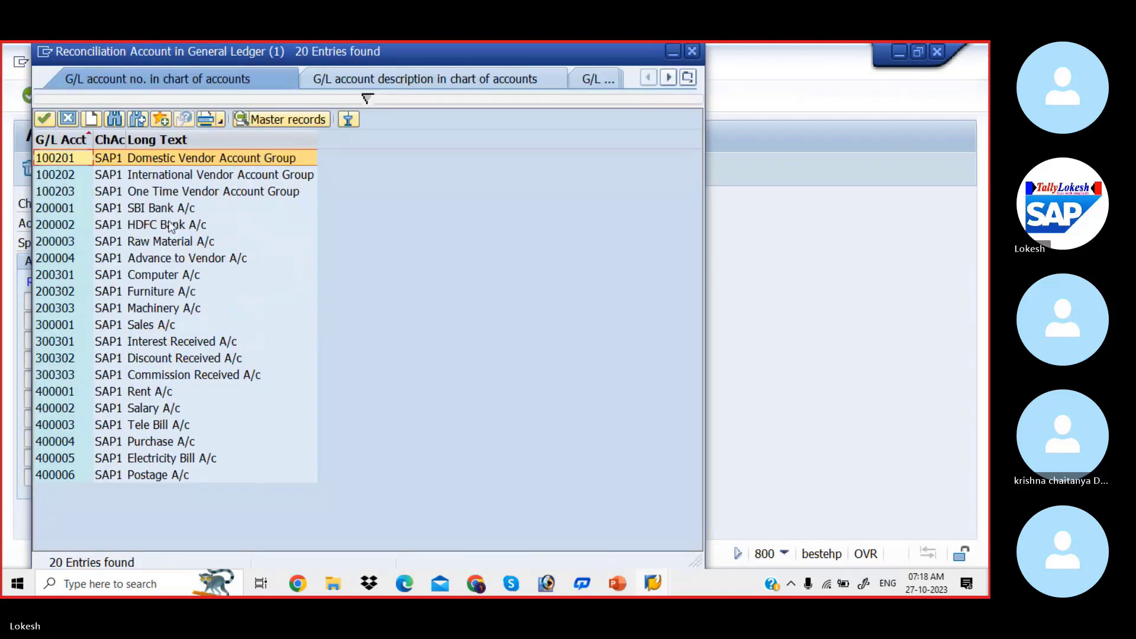
double_click(204, 158)
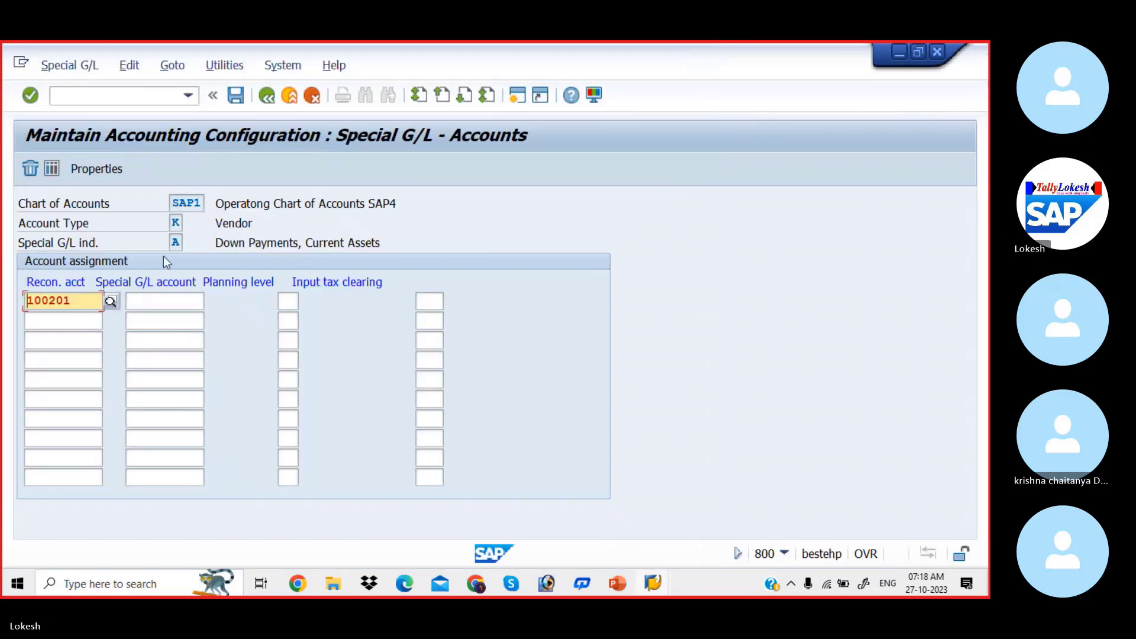
left_click(173, 300)
left_click(211, 302)
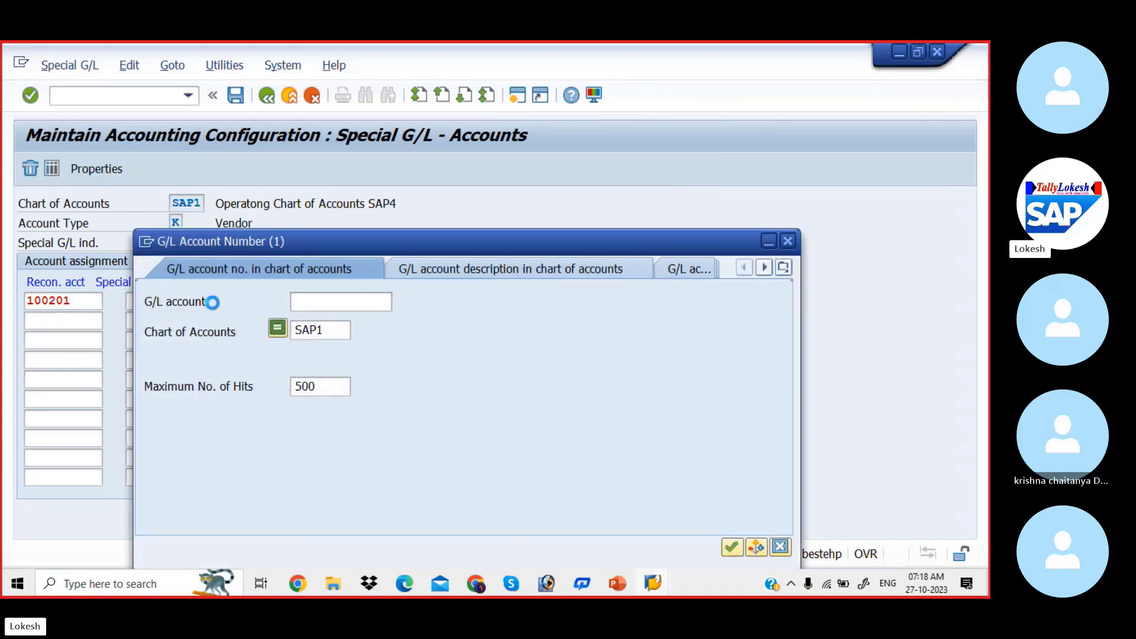
key("Return")
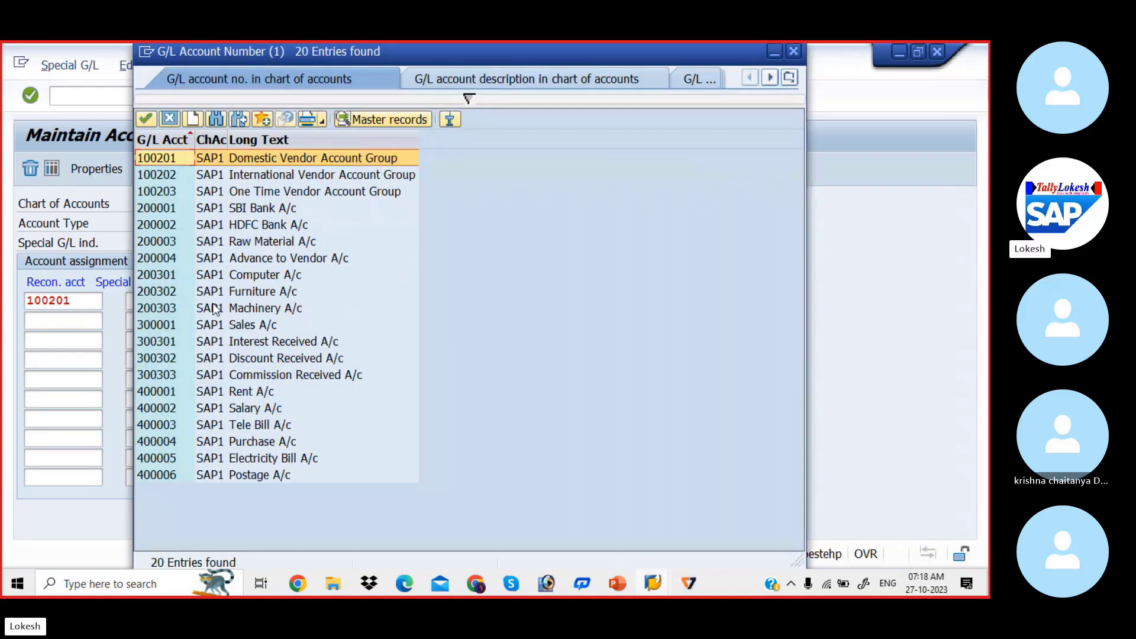
left_click(262, 257)
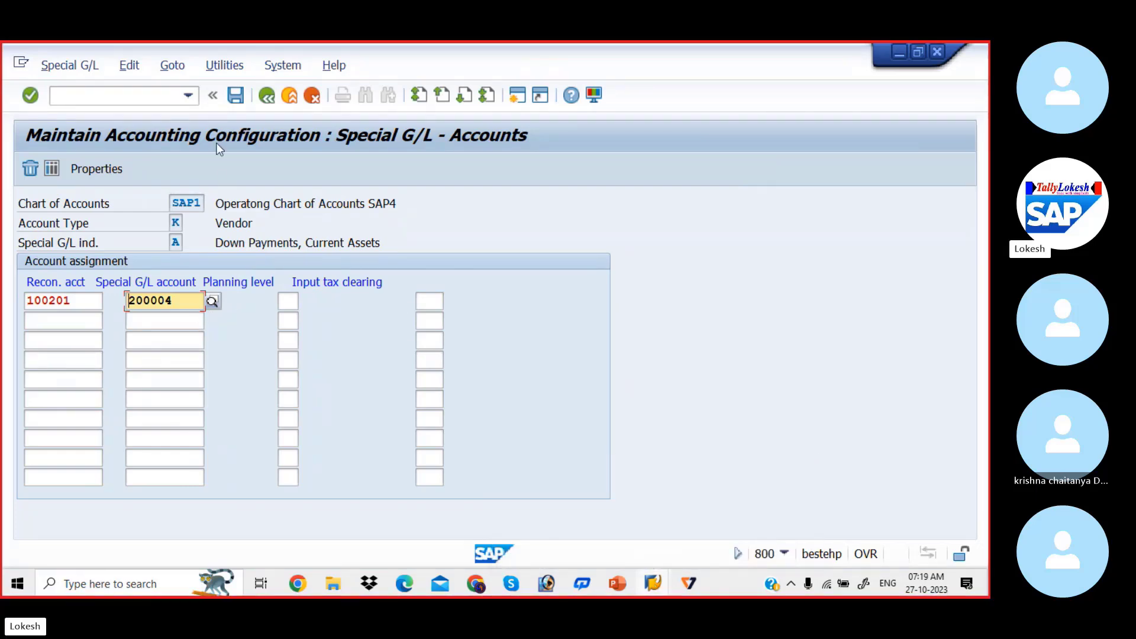
Save the account assignment under a new customizing request with the short description VENDOR DOWN PAYMENTS FOR SAP4
left_click(236, 96)
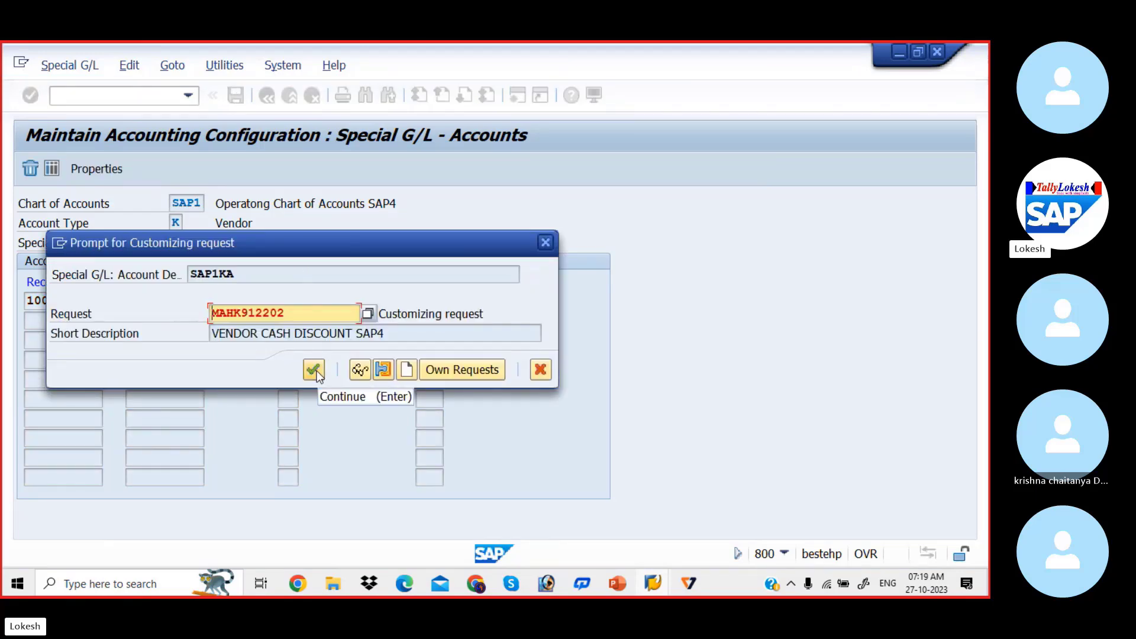
left_click(407, 370)
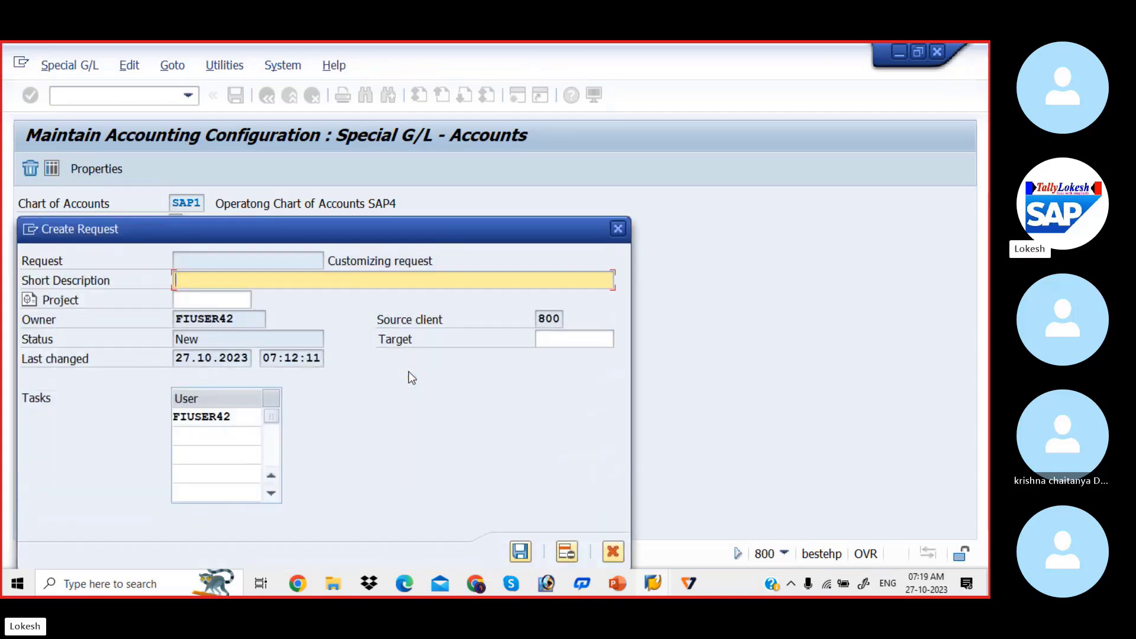
type("vednor")
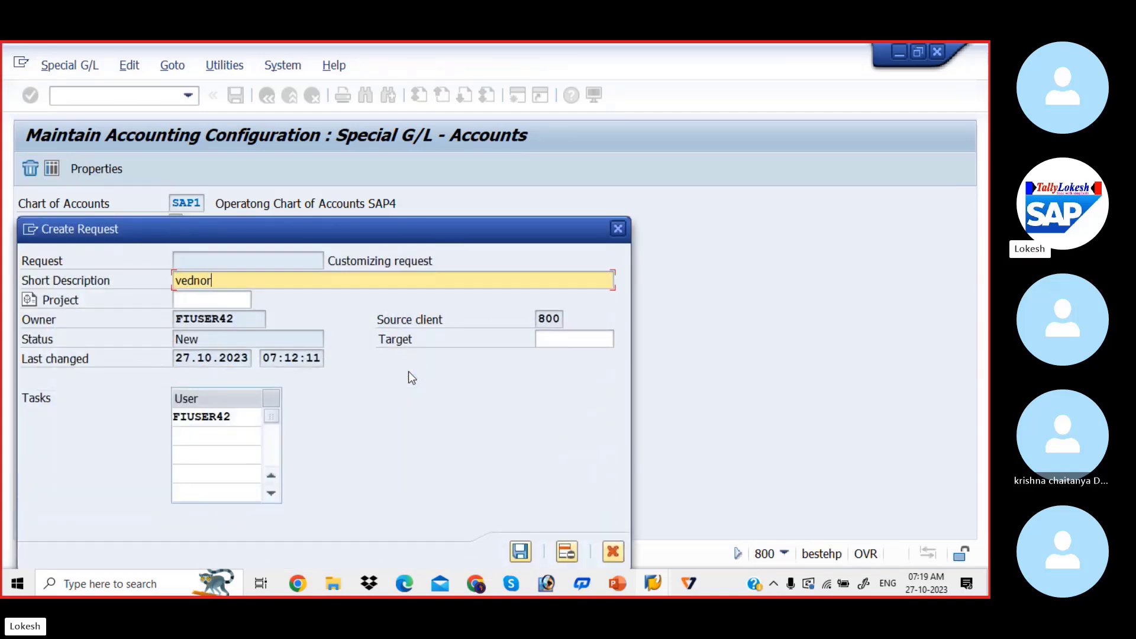
key("BackSpace")
key("BackSpace")
key("BackSpace")
key("BackSpace")
key("BackSpace")
key("BackSpace")
type("V")
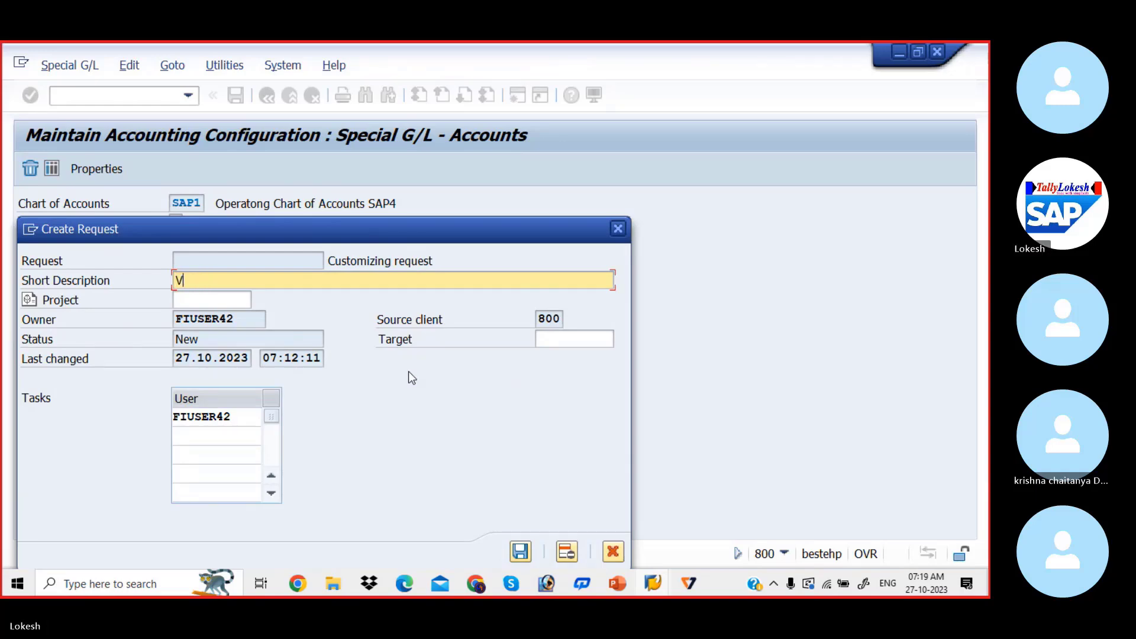
type("ENDOR ")
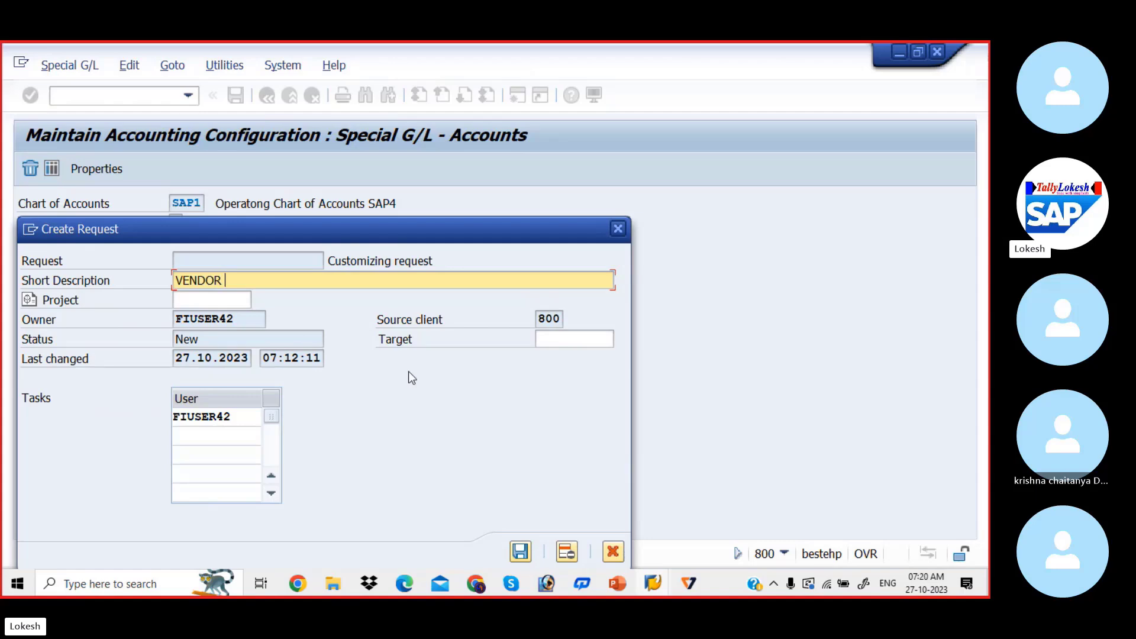
type("DOWN PAYMENTS FOR")
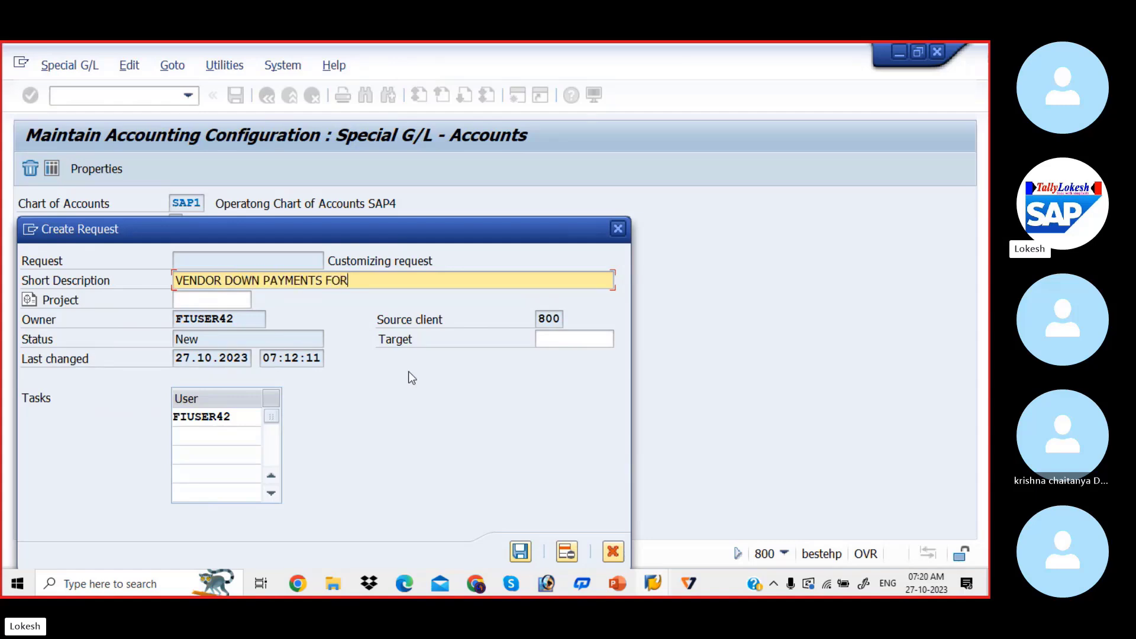
type(" SAP4")
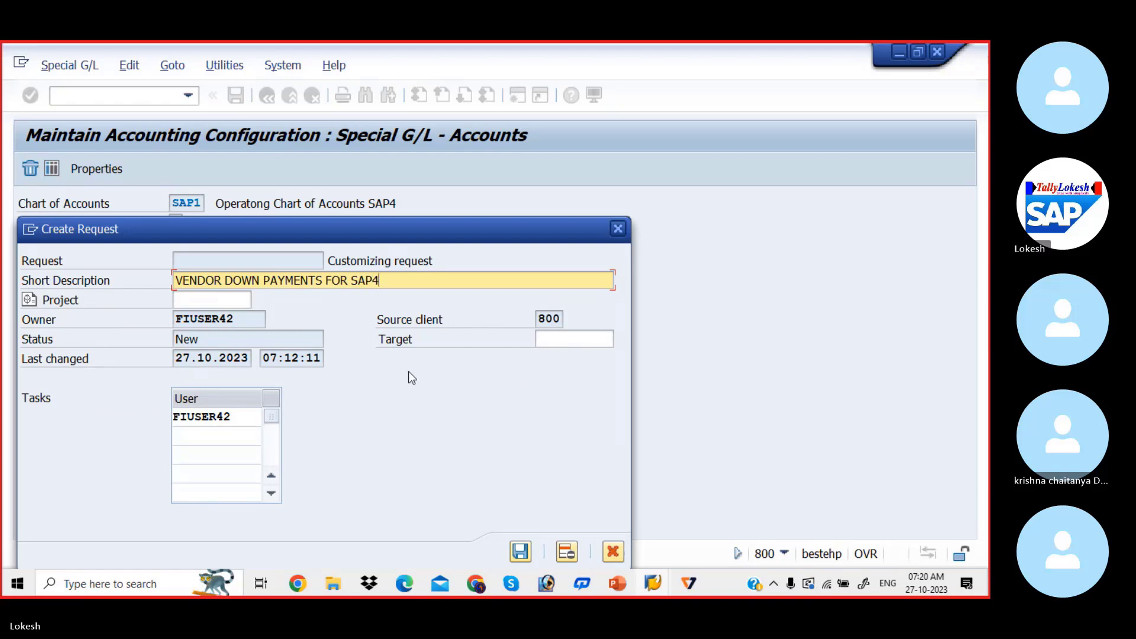
key("Return")
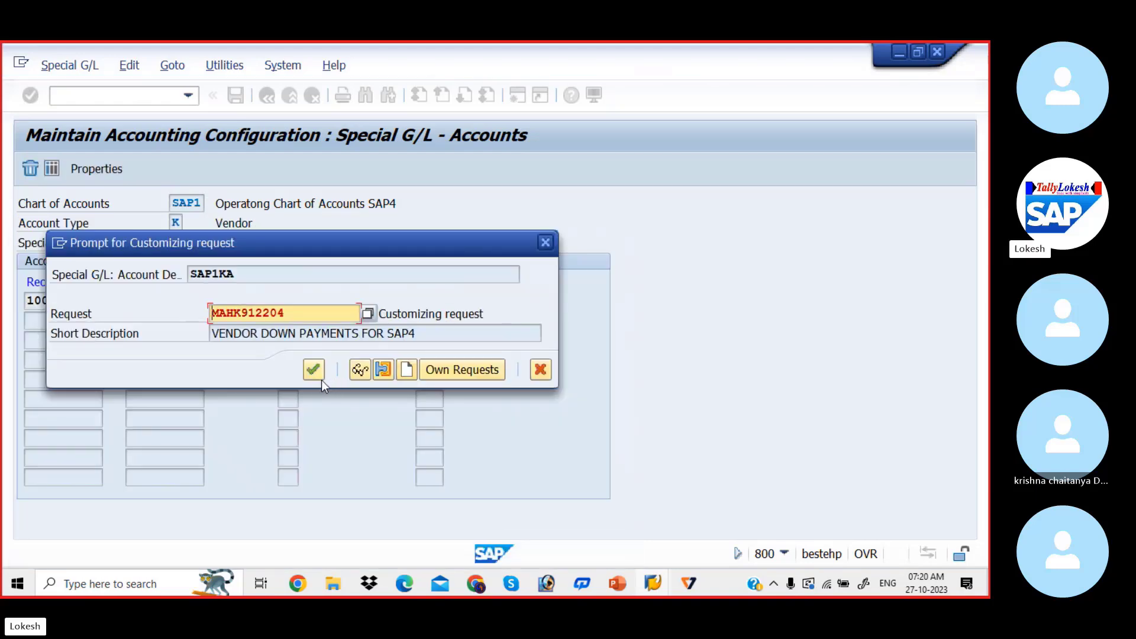
left_click(318, 380)
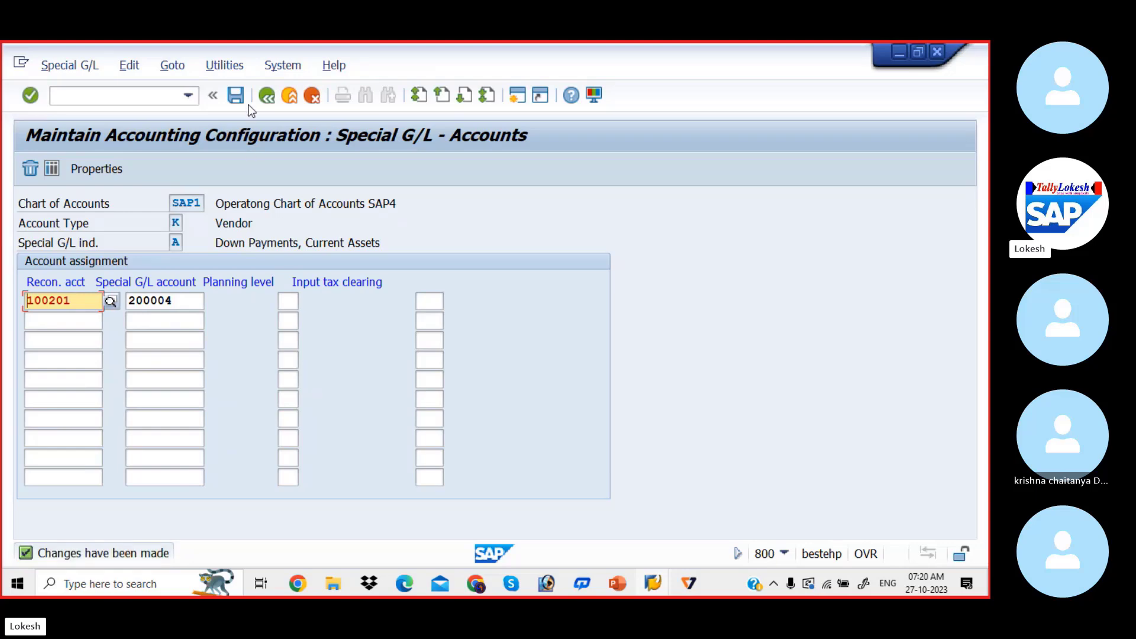
Open special G/L entry F, Down payment request, assign reconciliation account 100201 and special G/L account 200004, and check the latter in the G/L account list
left_click(267, 96)
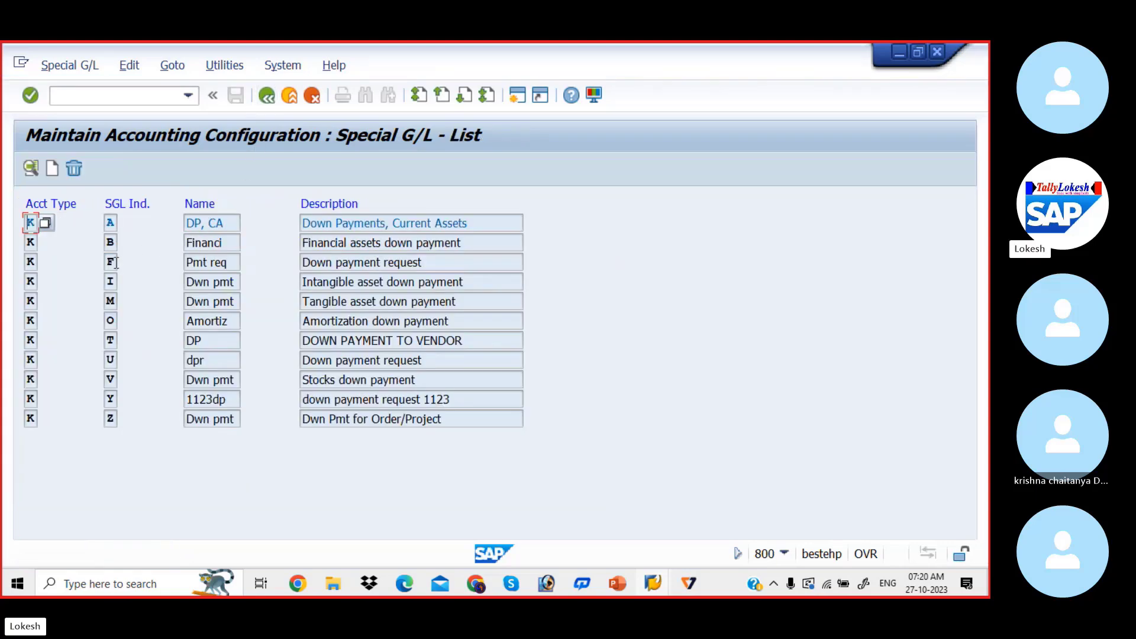
double_click(113, 262)
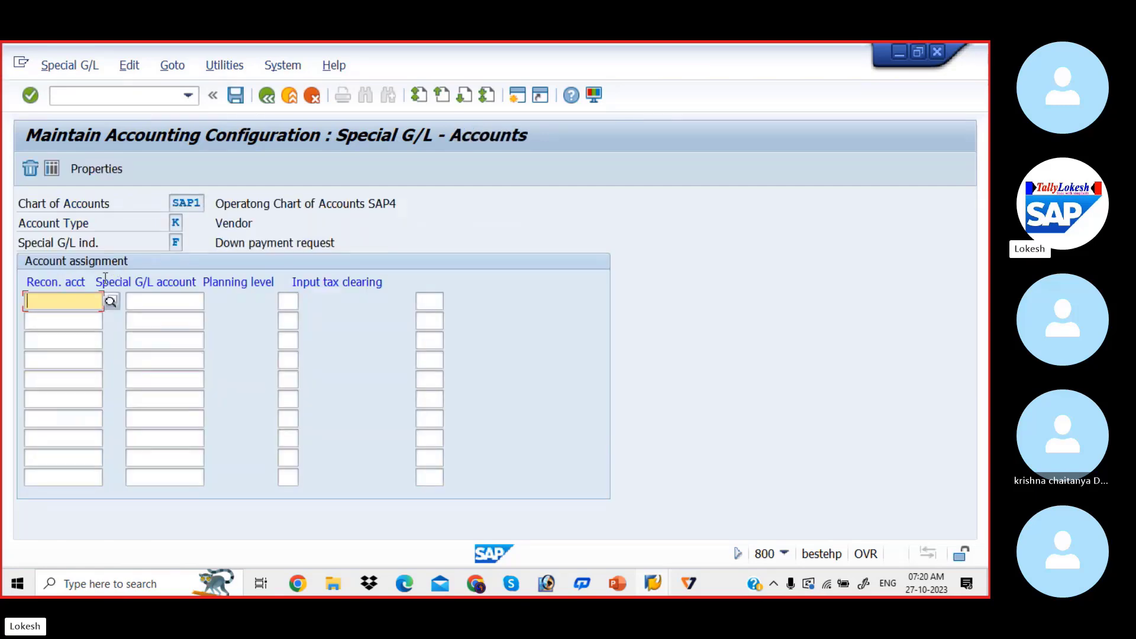
left_click(92, 297)
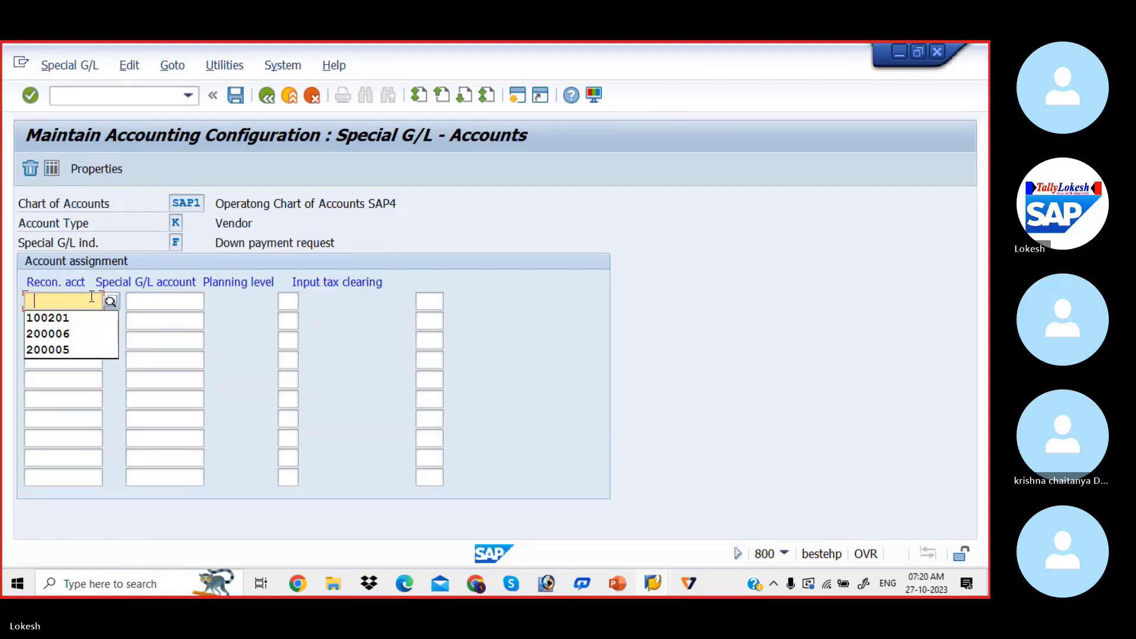
key("Down")
key("Tab")
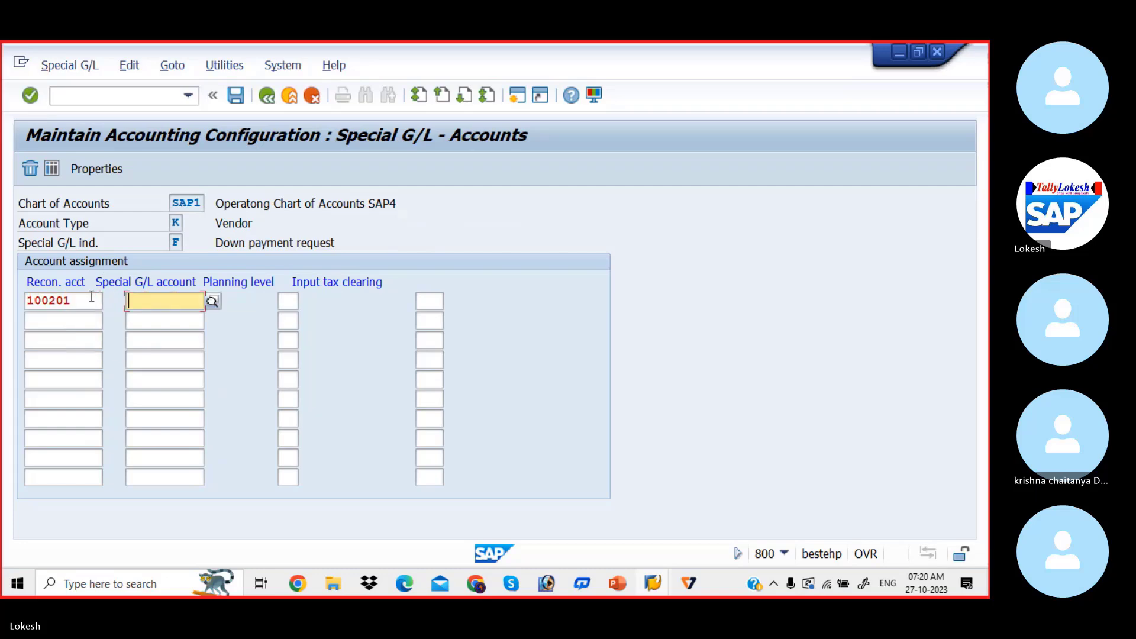
key("Down")
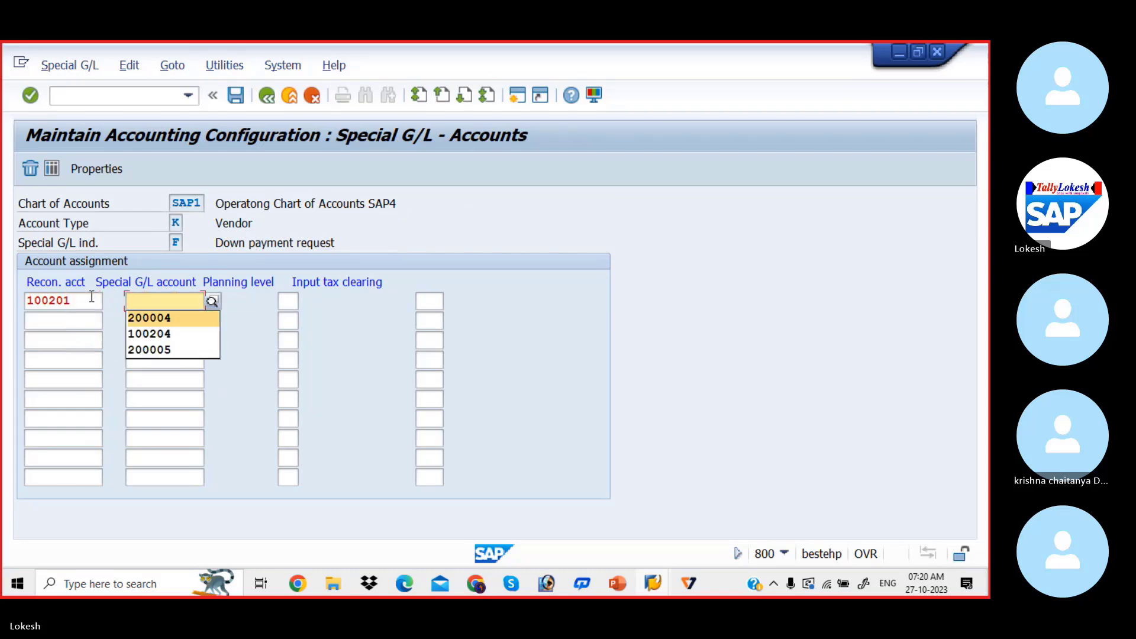
key("Tab")
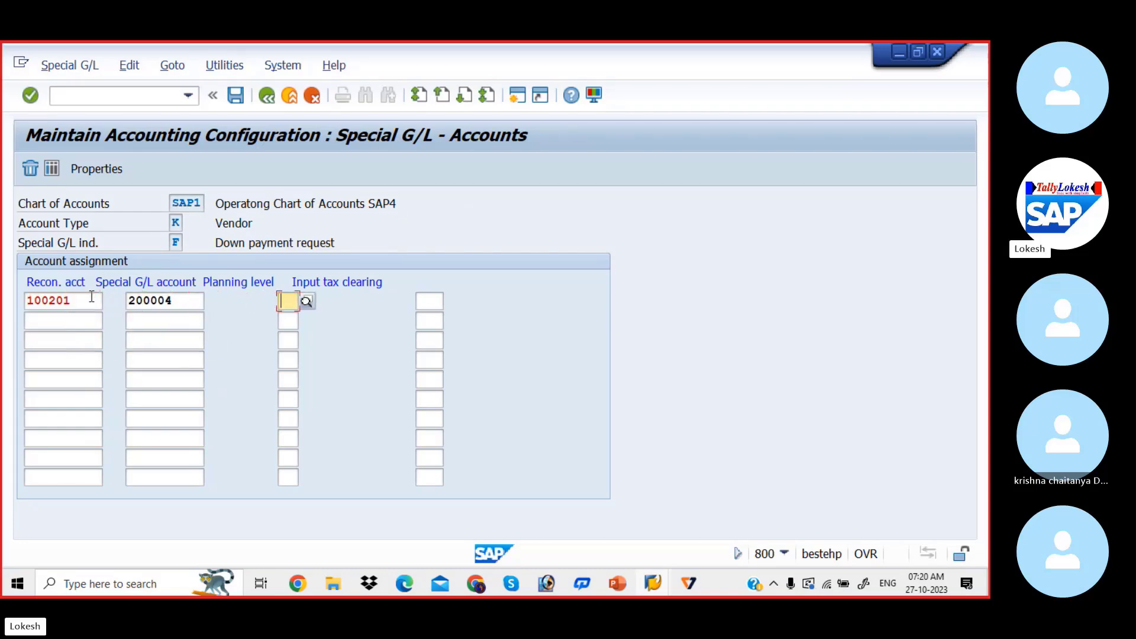
left_click(188, 297)
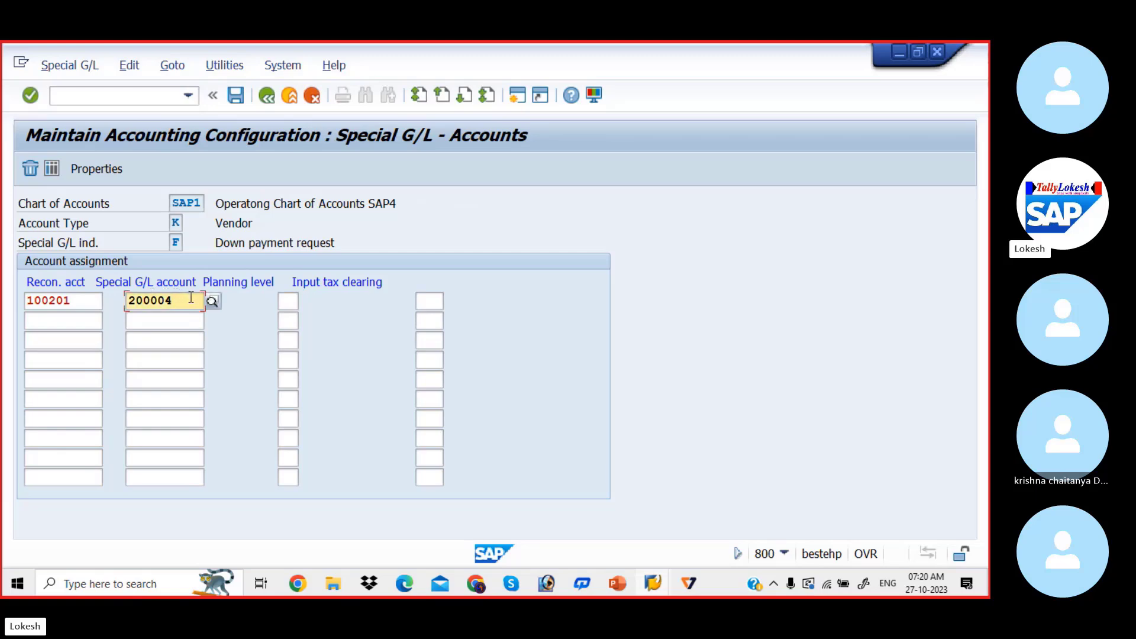
left_click(212, 302)
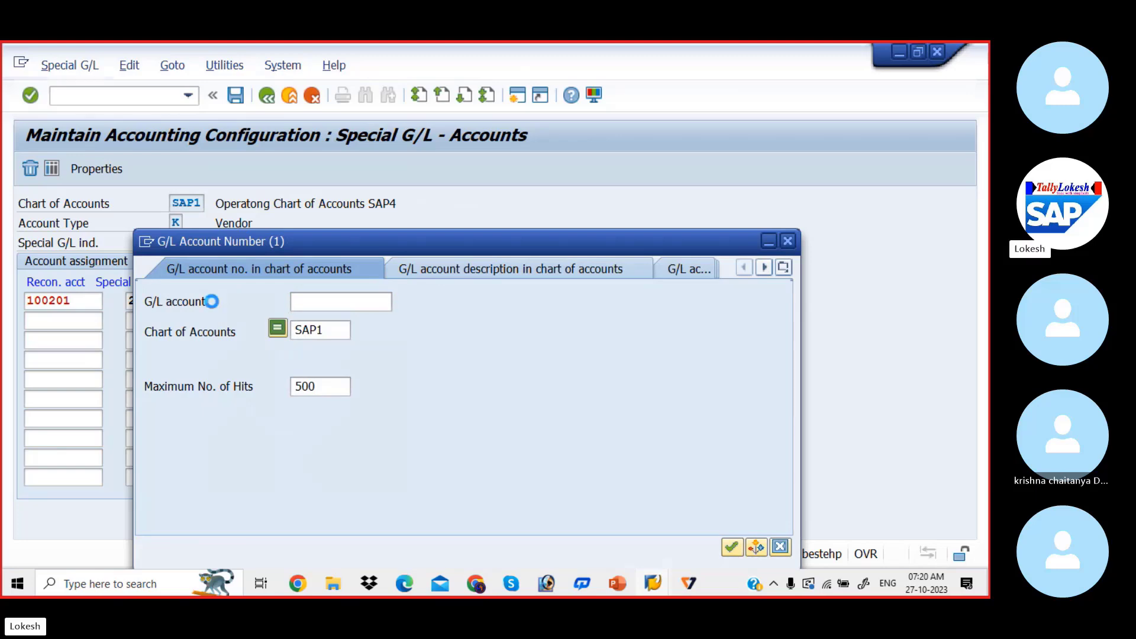
key("Return")
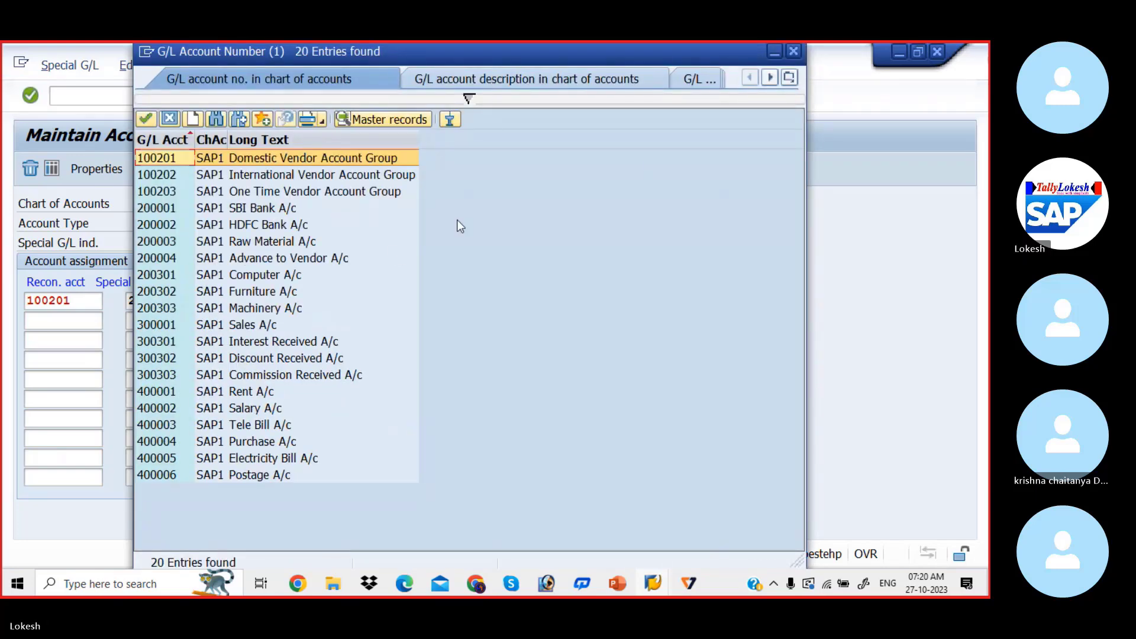
left_click(793, 51)
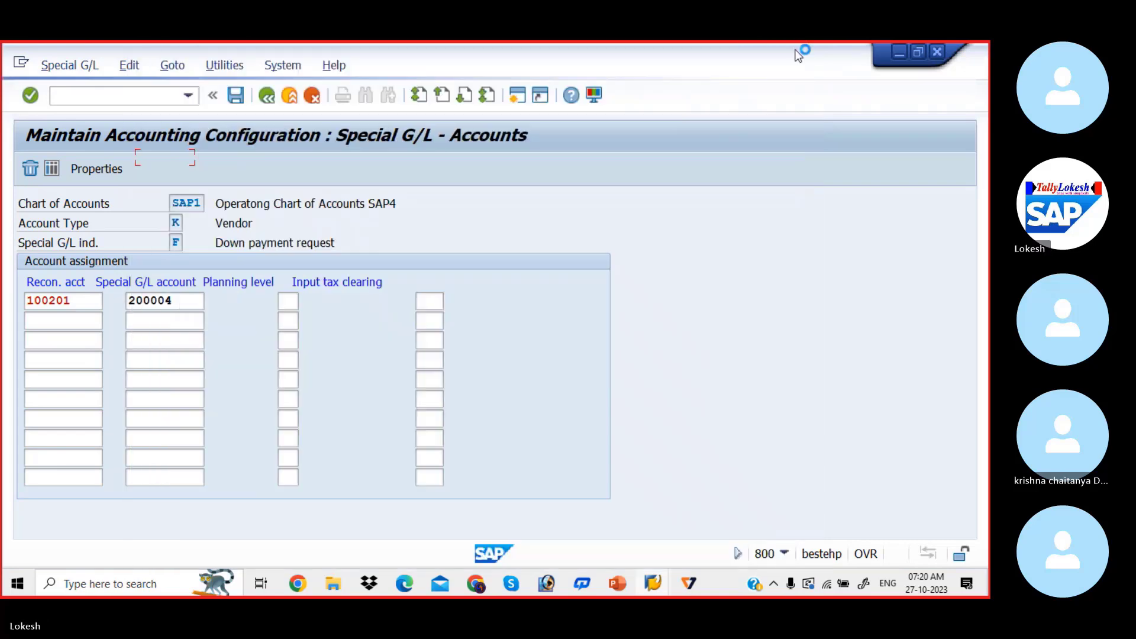
Save the down payment request account assignment under the existing customizing request VENDOR DOWN PAYMENTS FOR SAP4
left_click(236, 101)
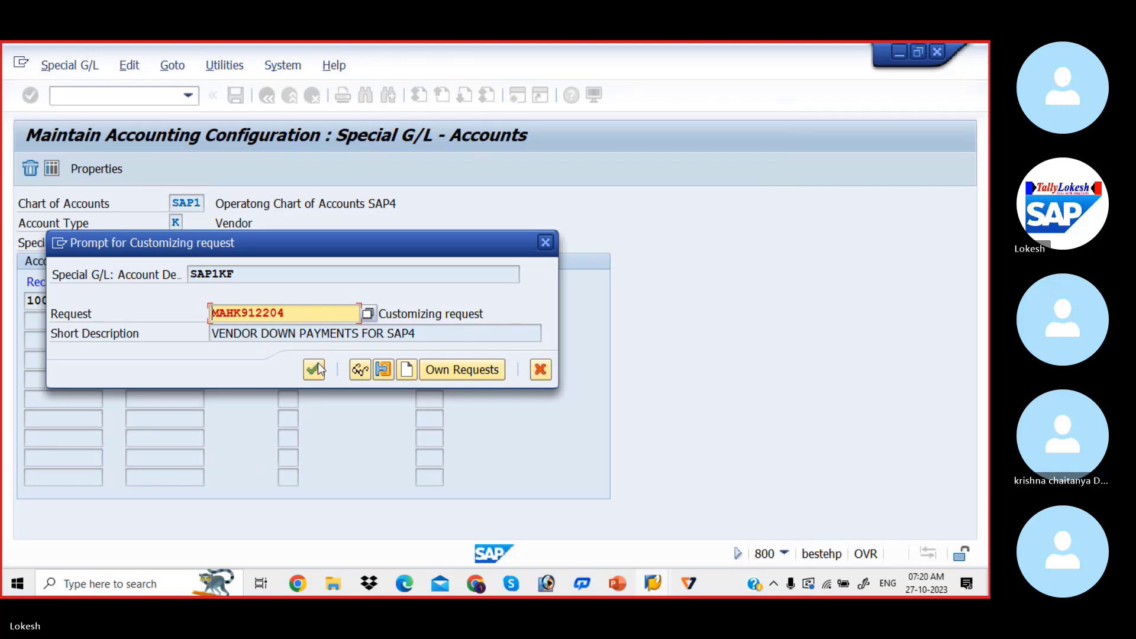
left_click(316, 369)
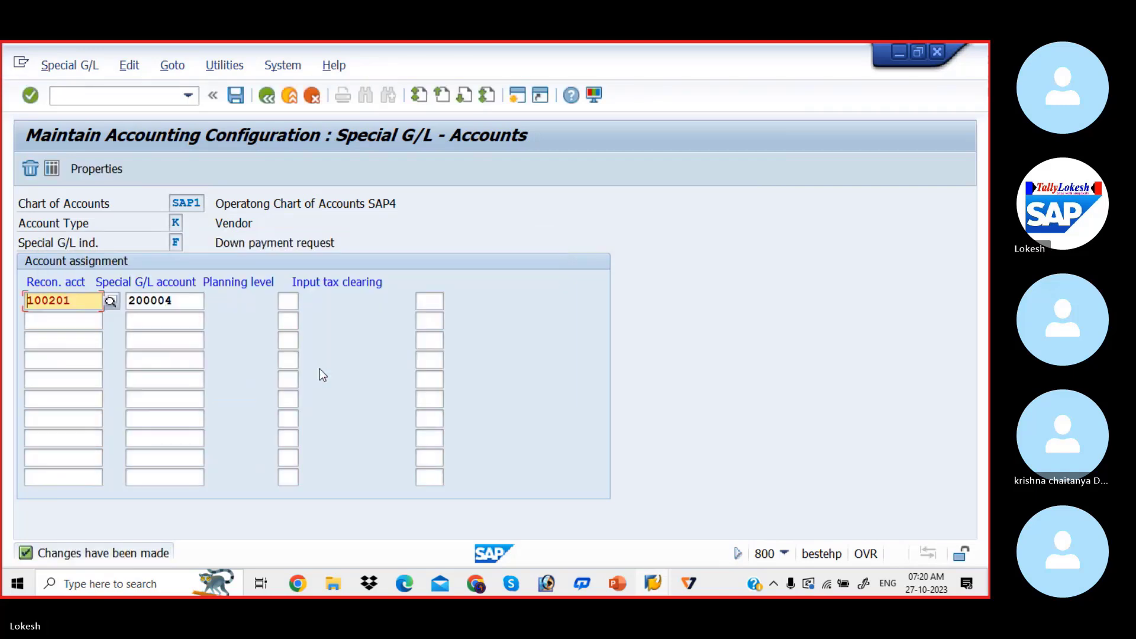
Check the Vendor Down Payment Configuration Steps slide in PowerPoint, return to SAP and open transaction F-48 to post a vendor down payment
key("alt+Tab")
key("alt+Tab")
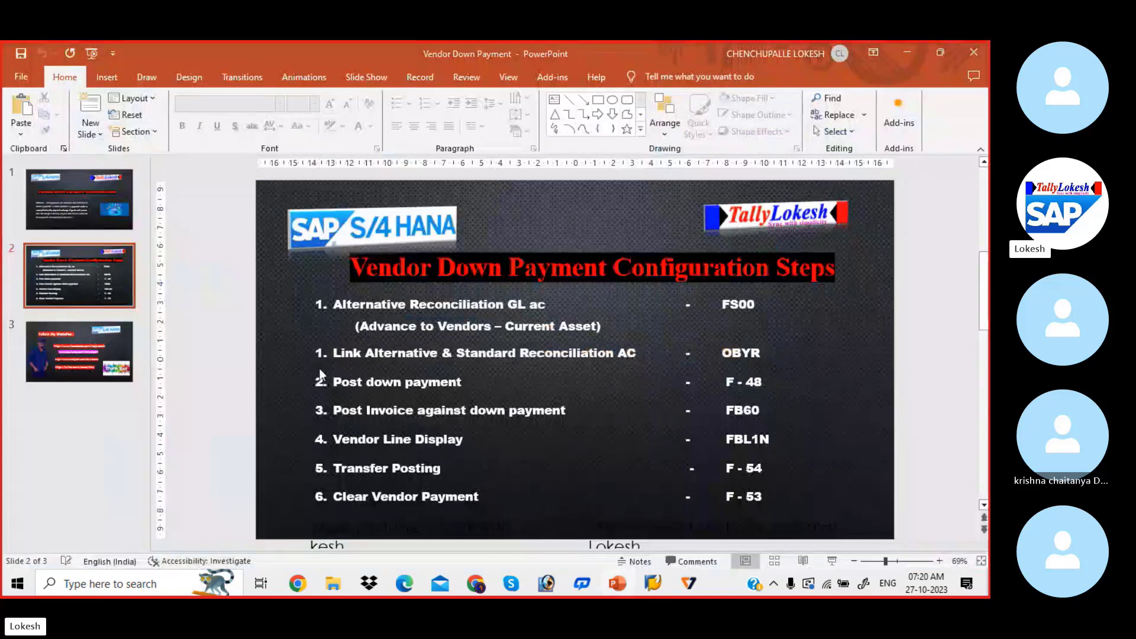
key("alt+Tab")
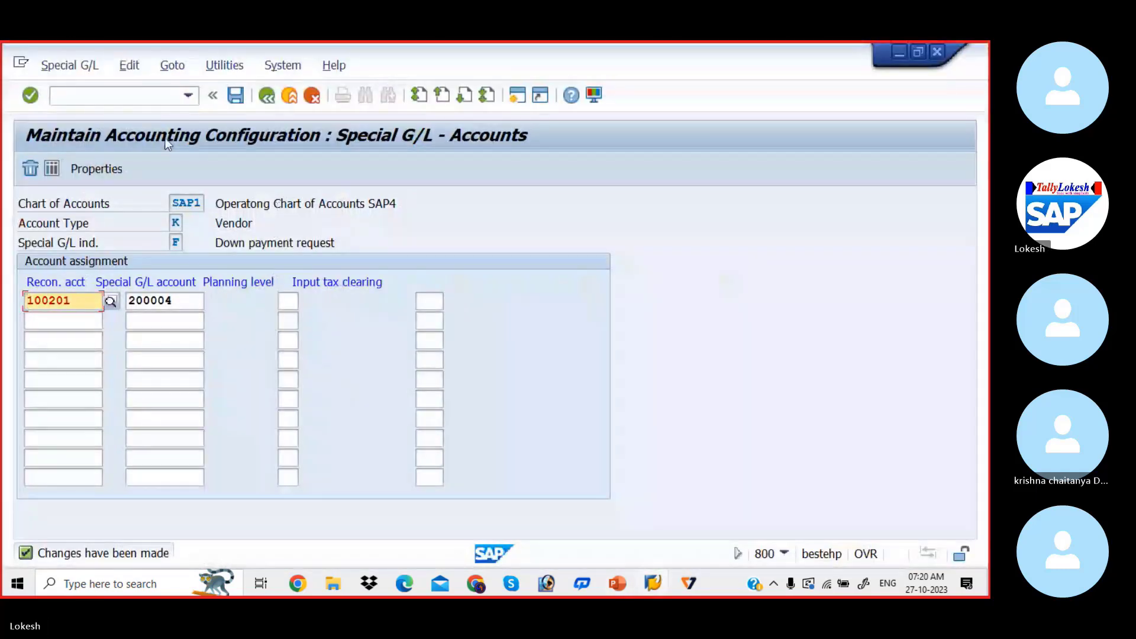
left_click(145, 98)
type("/")
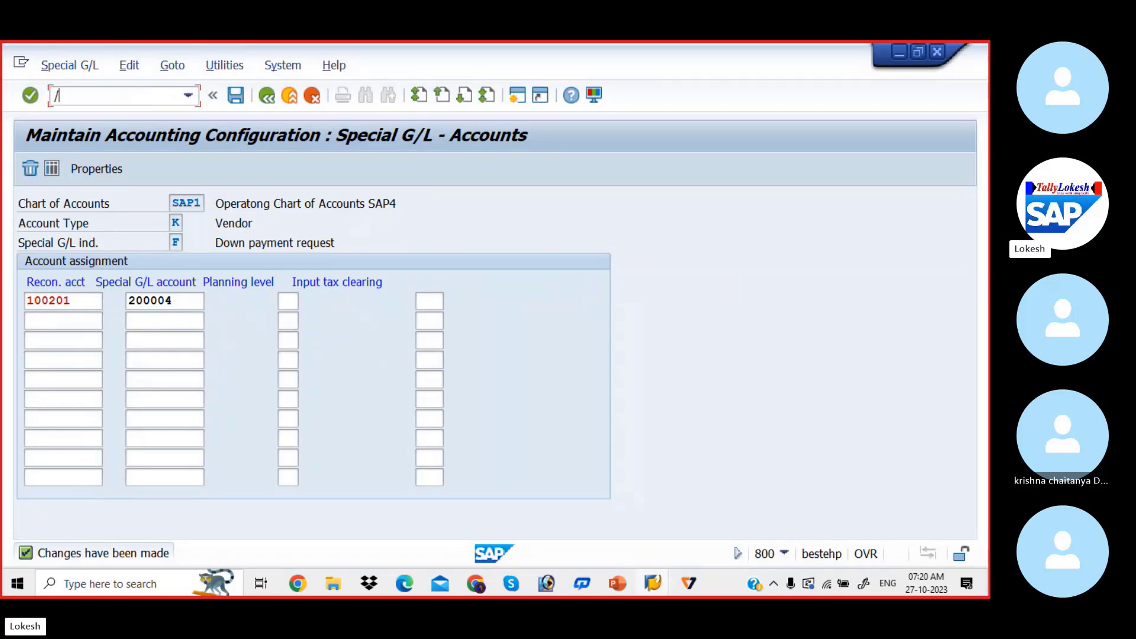
type("NF-47")
key("Return")
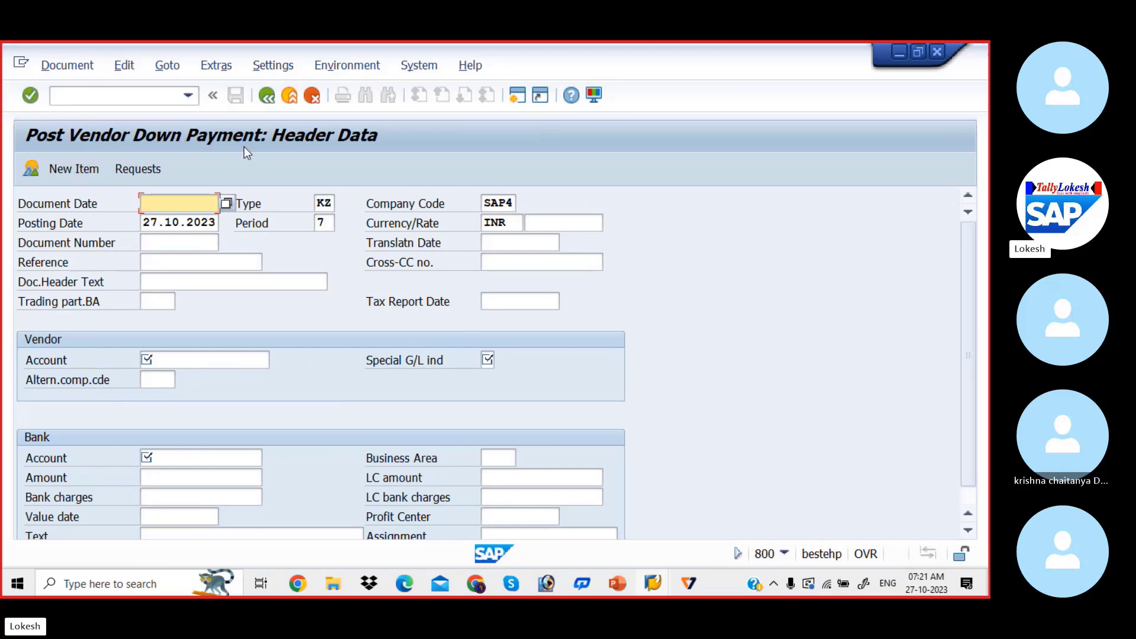
Enter document date 27.10.2023 and reference 01 in the vendor down payment header
type("27.")
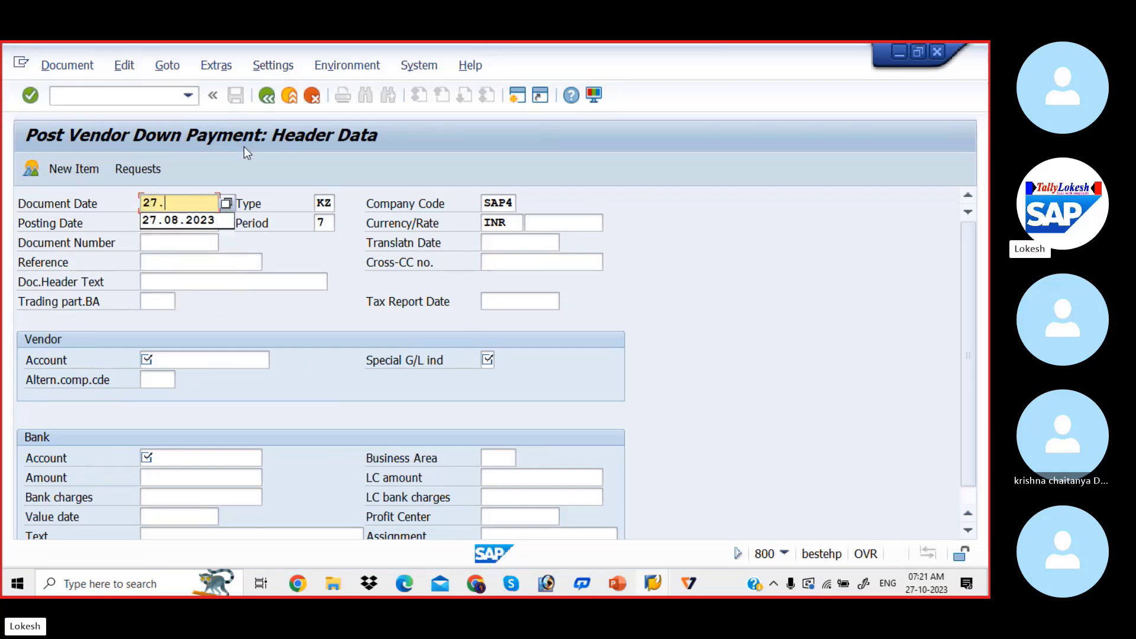
type("10")
key("BackSpace")
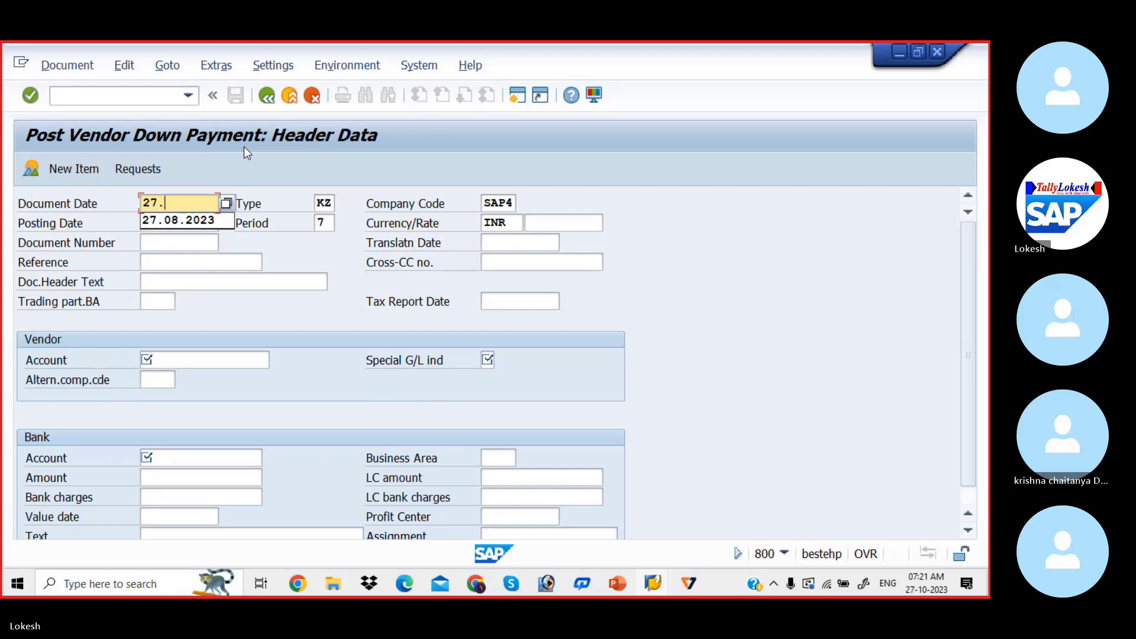
type("10.2023")
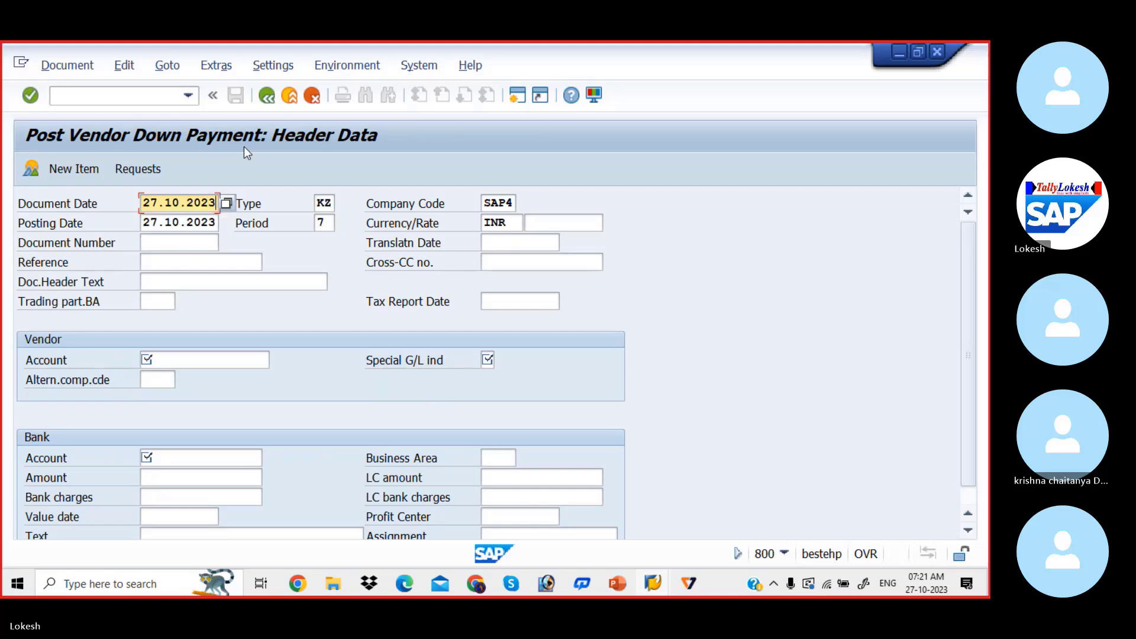
key("Tab")
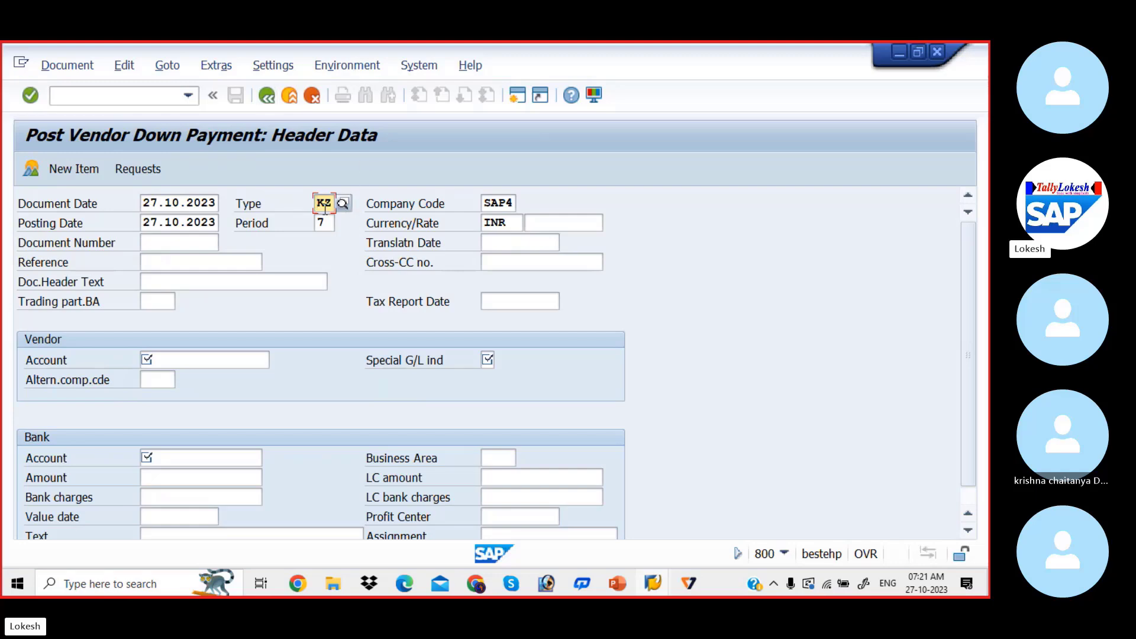
key("Tab")
key("Tab")
key("Tab")
key("Tab")
key("Tab")
key("Tab")
key("Tab")
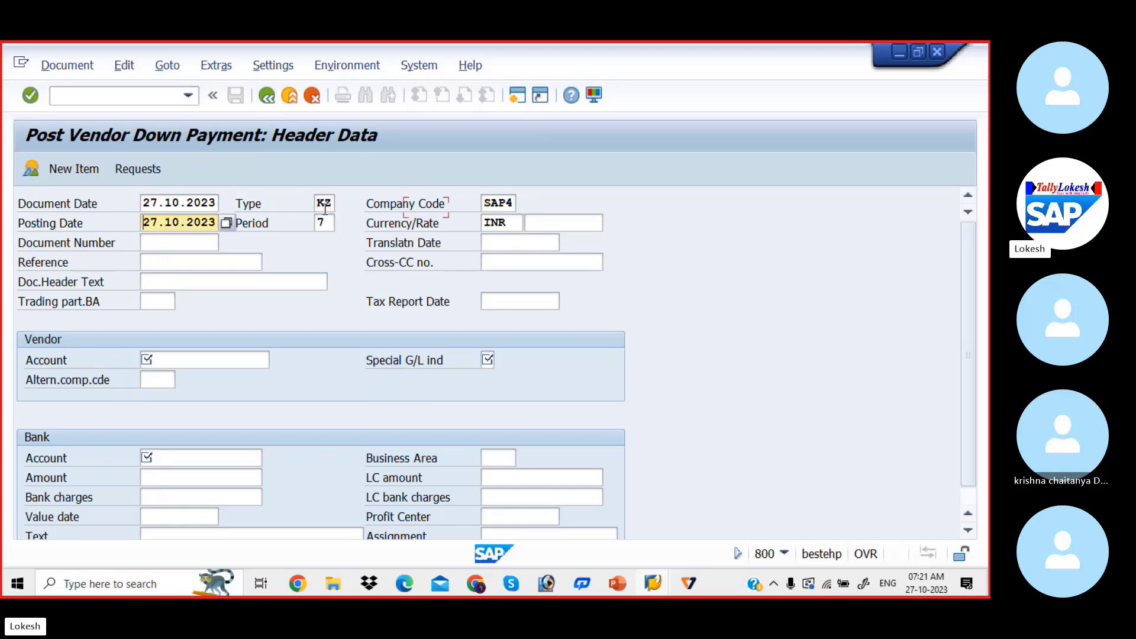
key("Tab")
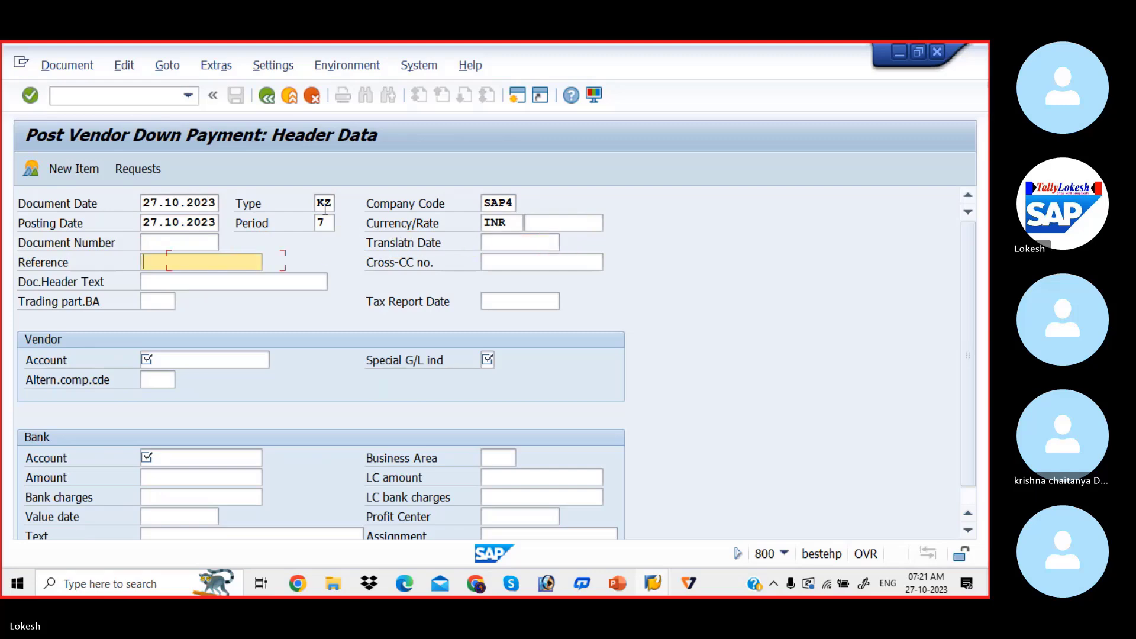
type("01")
key("Tab")
key("Tab")
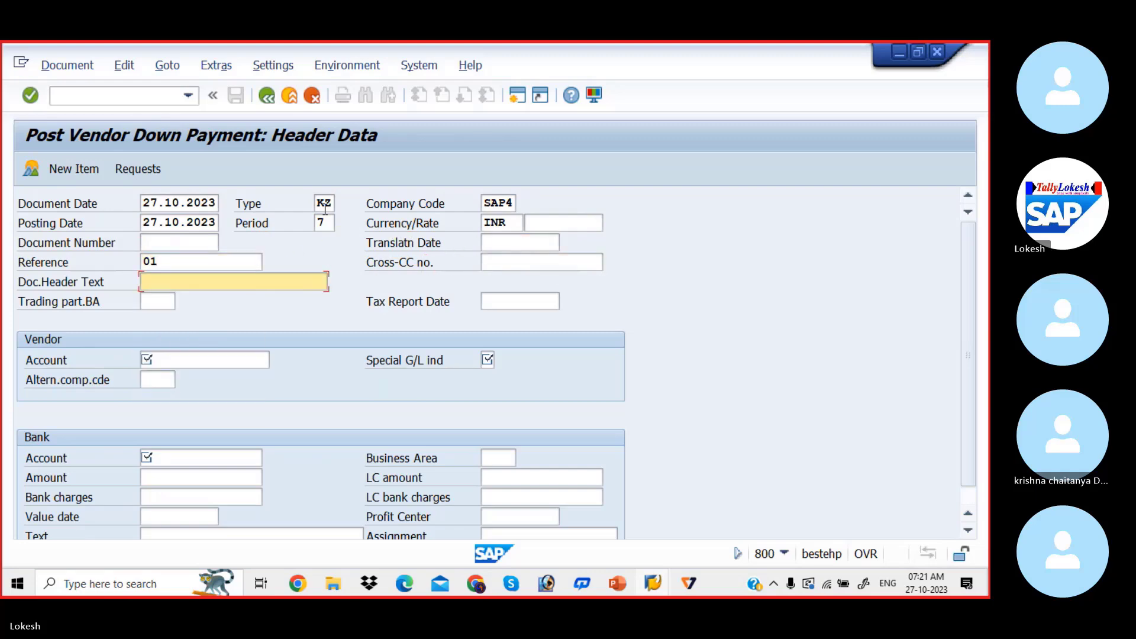
Set the document header text to Vendor Down payment
type("V")
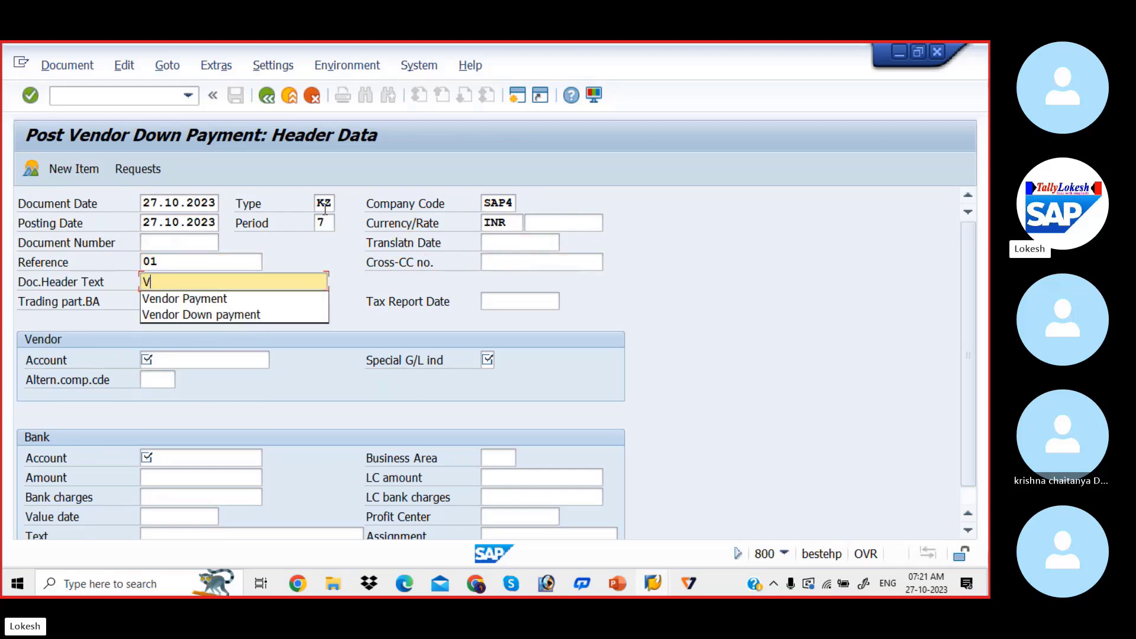
key("Down")
key("Tab")
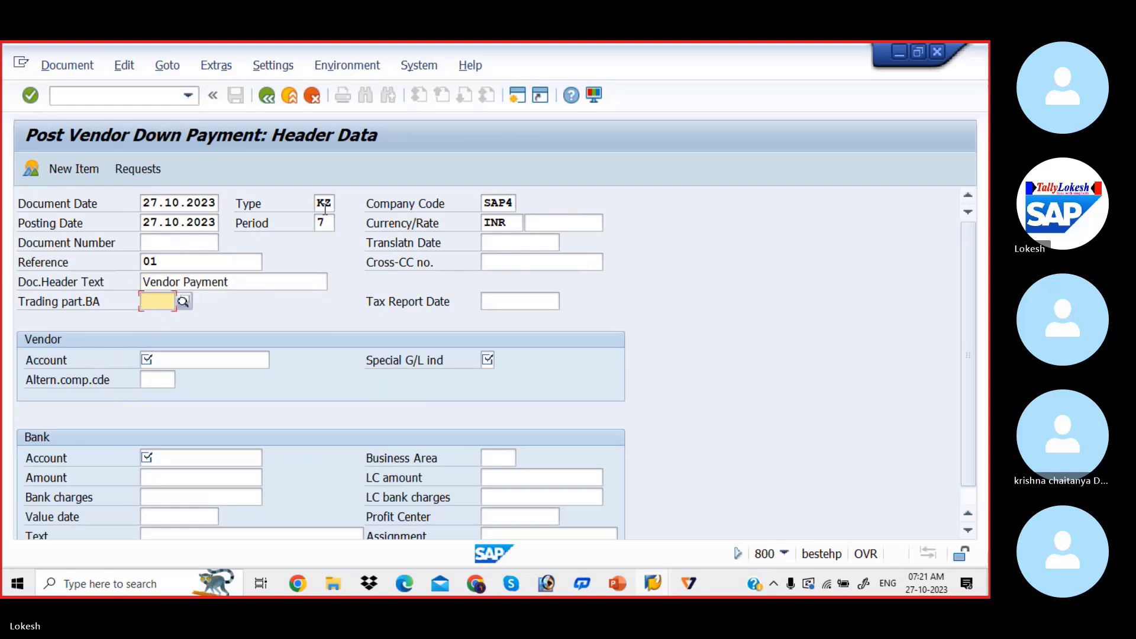
left_click(251, 277)
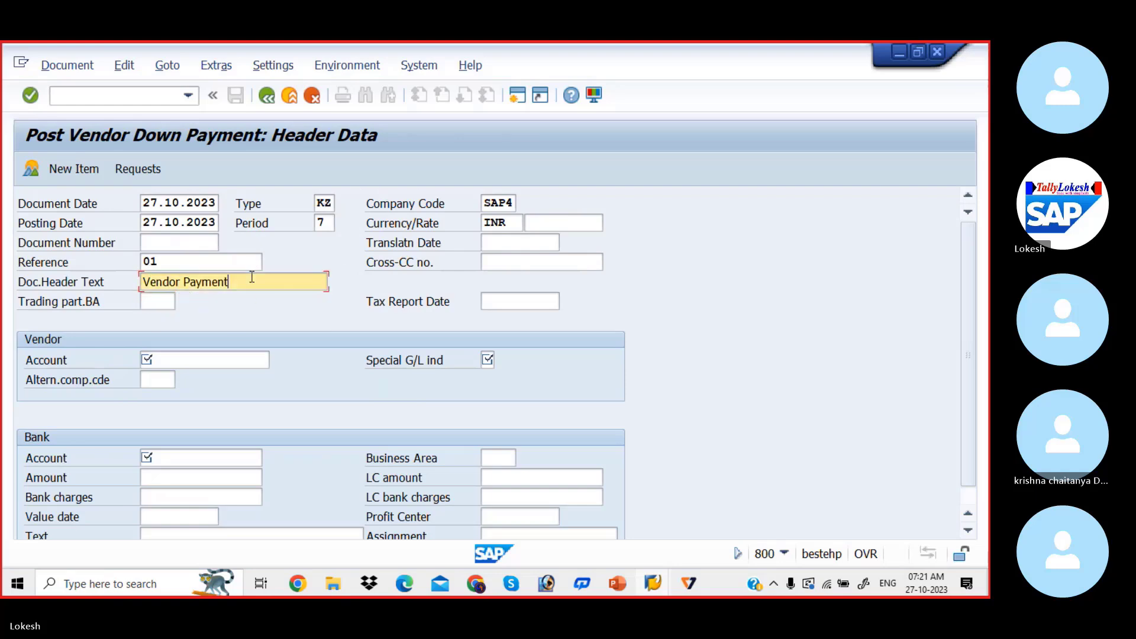
key("BackSpace")
key("BackSpace")
key("BackSpace")
key("BackSpace")
key("BackSpace")
key("BackSpace")
key("BackSpace")
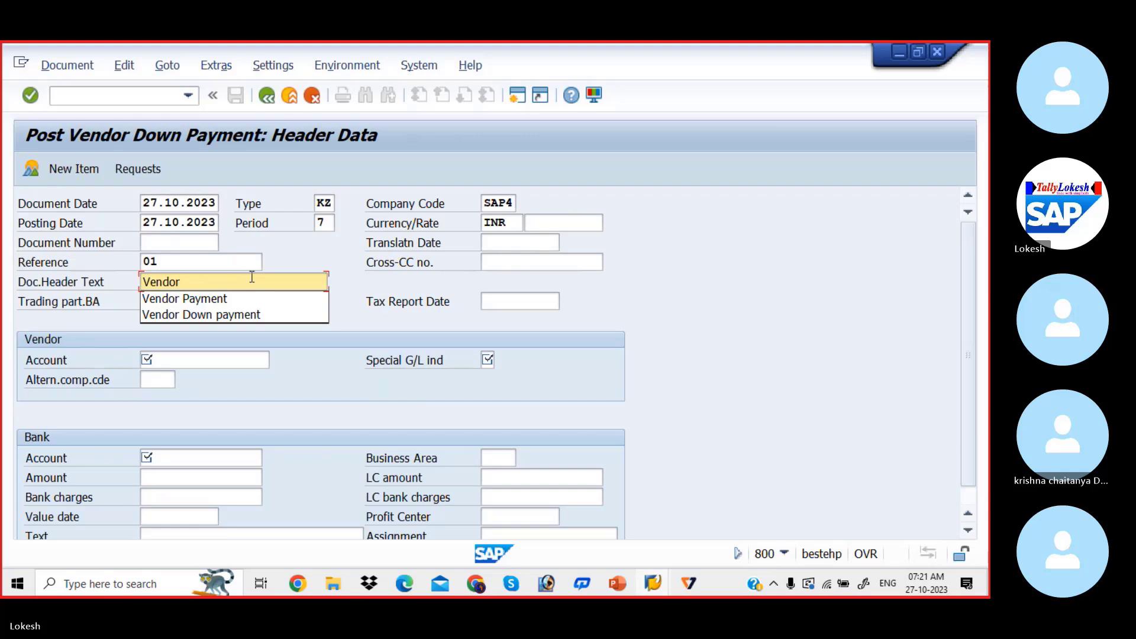
key("Down")
key("Down")
key("Return")
key("Tab")
key("Tab")
key("Tab")
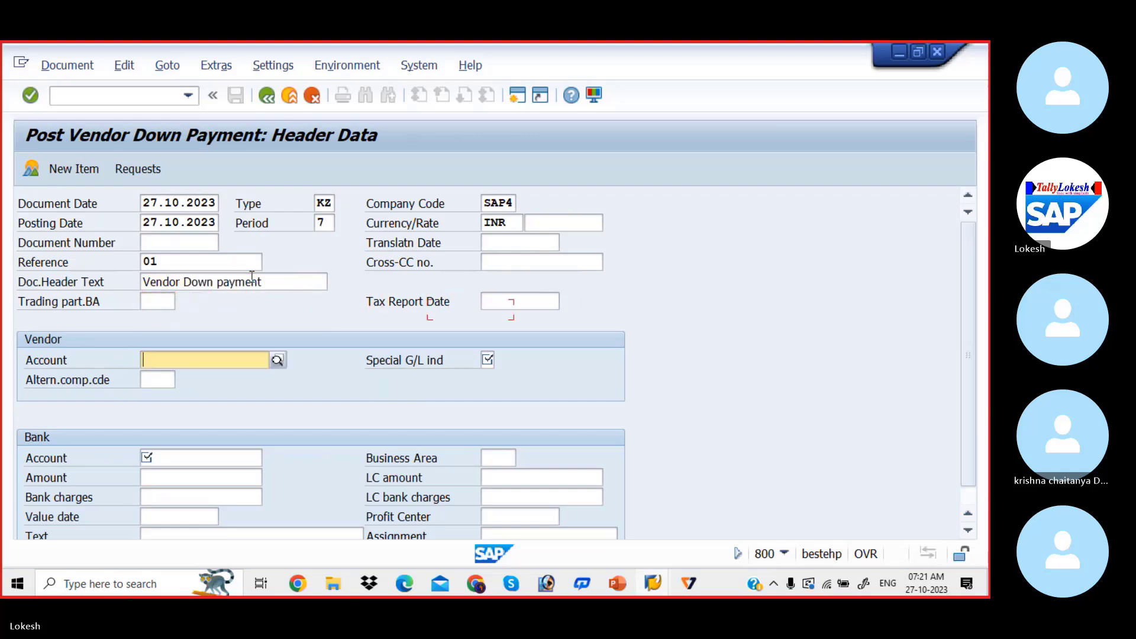
left_click(251, 278)
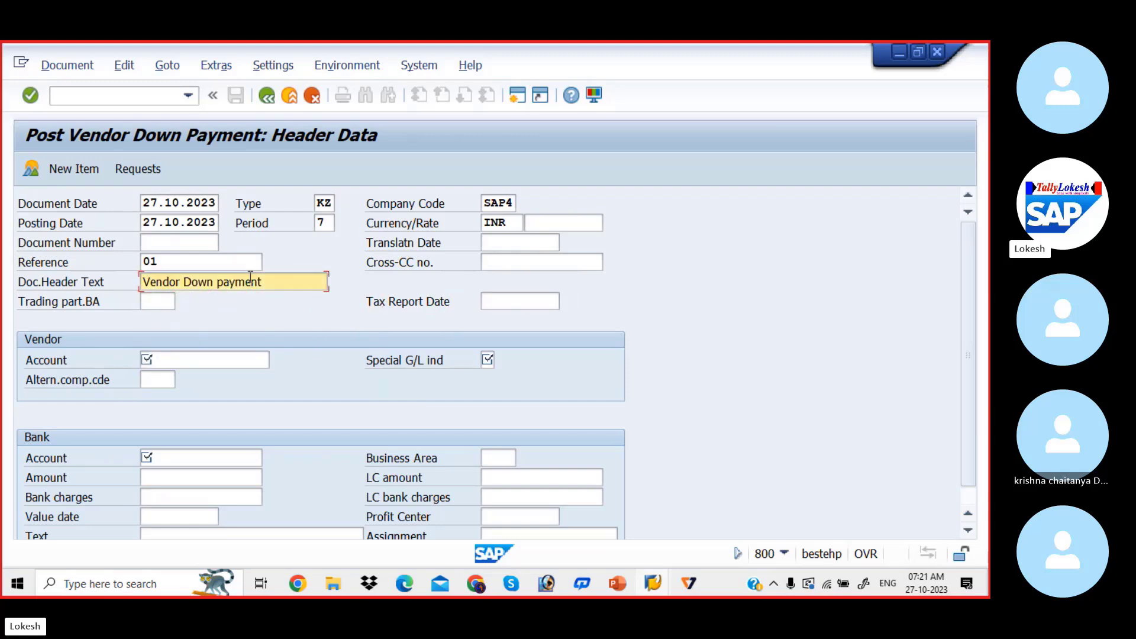
Look up the vendors of company code SAP4 and choose PRIYA PVT LTD in ONGOLE as the vendor account
left_click(228, 359)
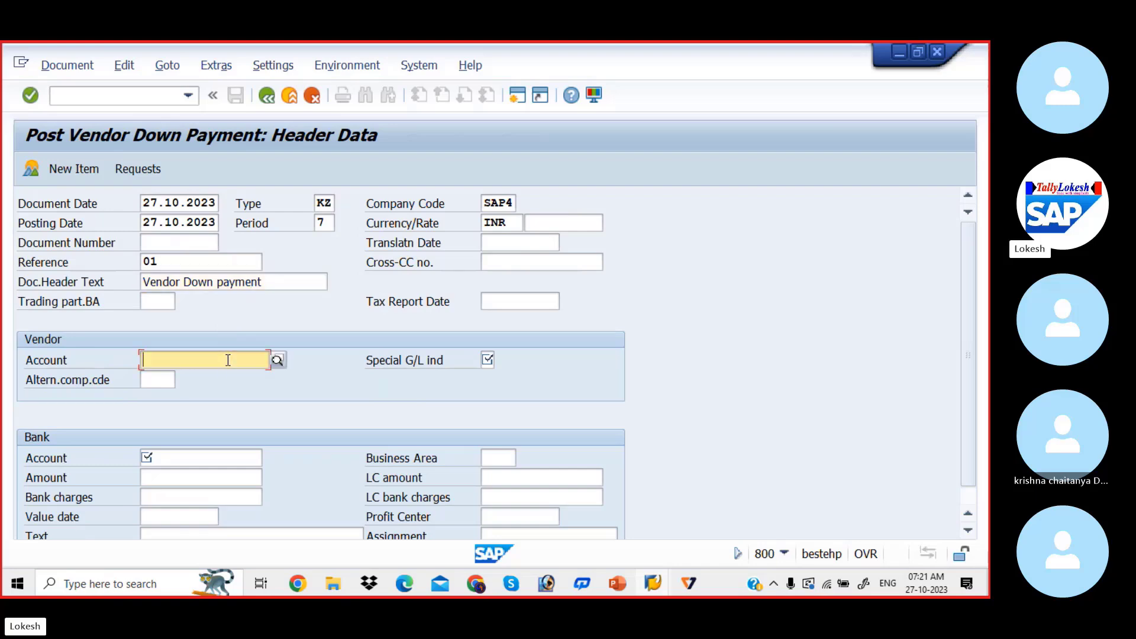
left_click(277, 360)
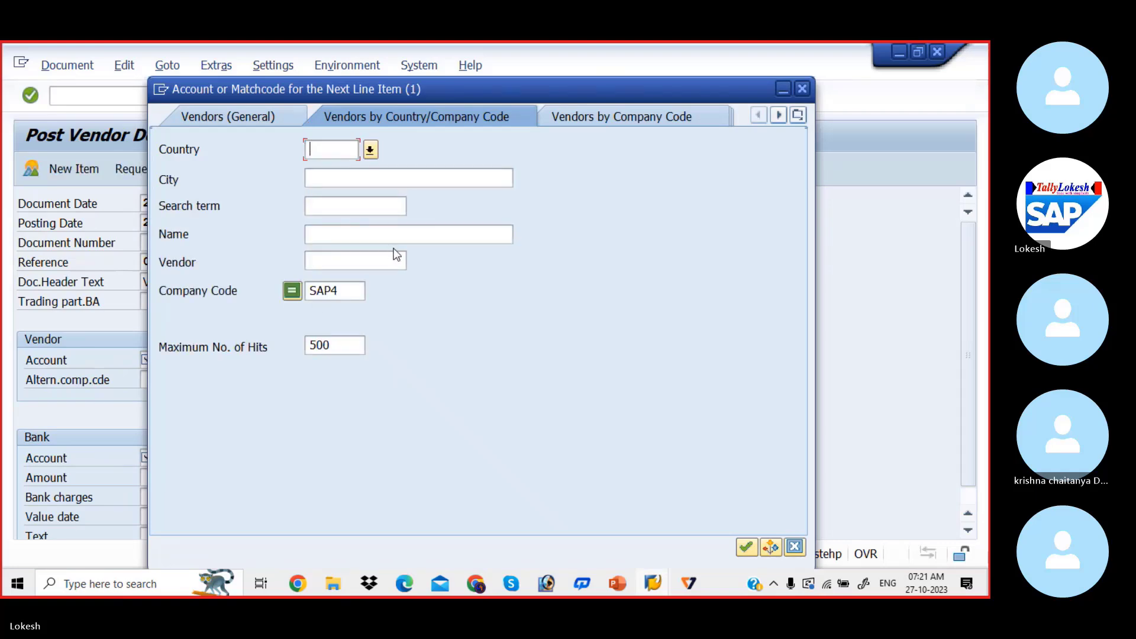
key("Return")
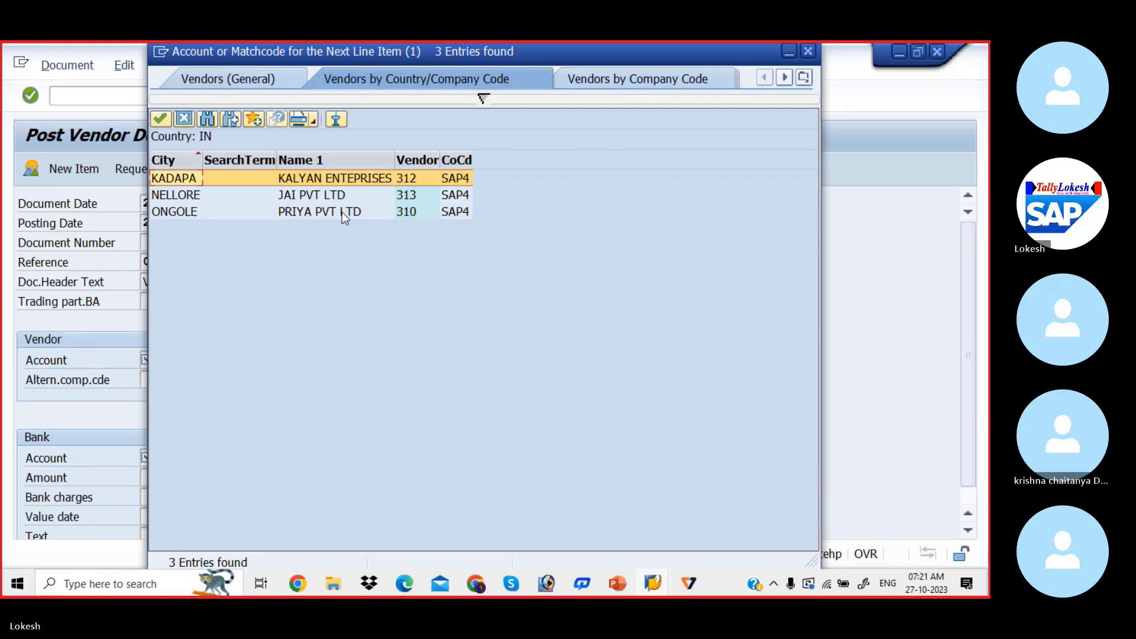
double_click(342, 211)
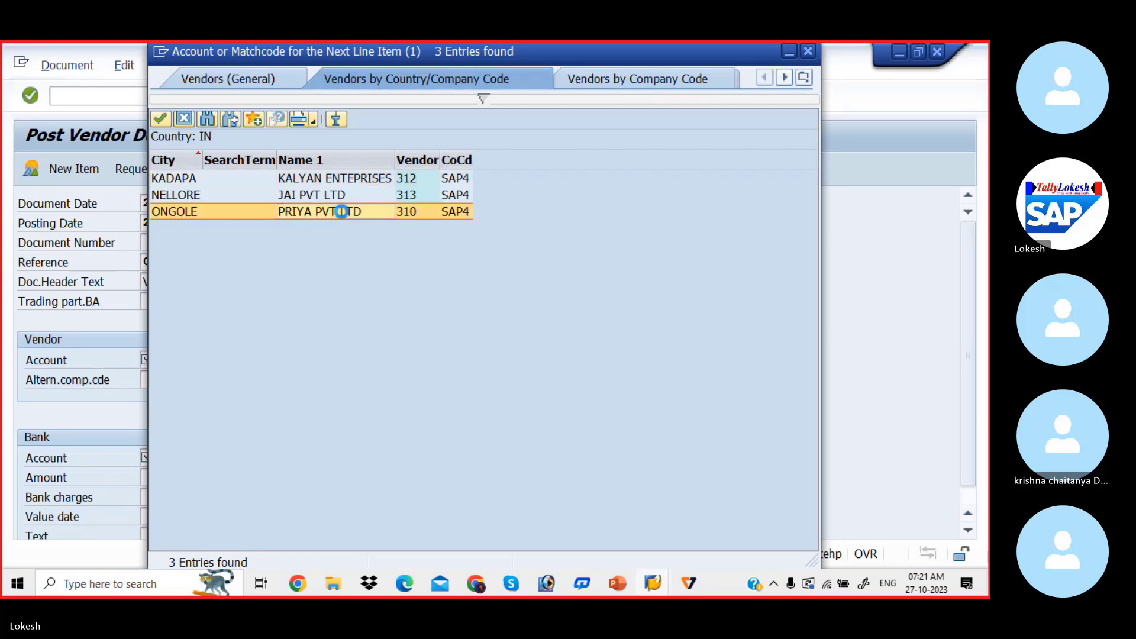
Set the vendor's special G/L indicator to A with account type K, Down Payments, Current Assets
key("Tab")
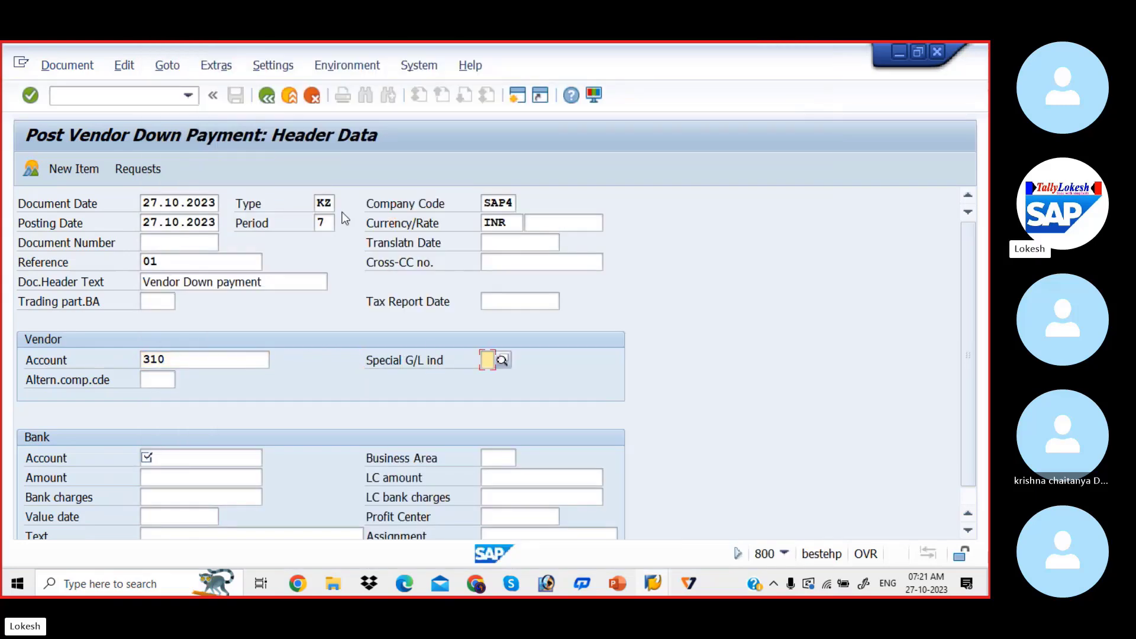
type("K")
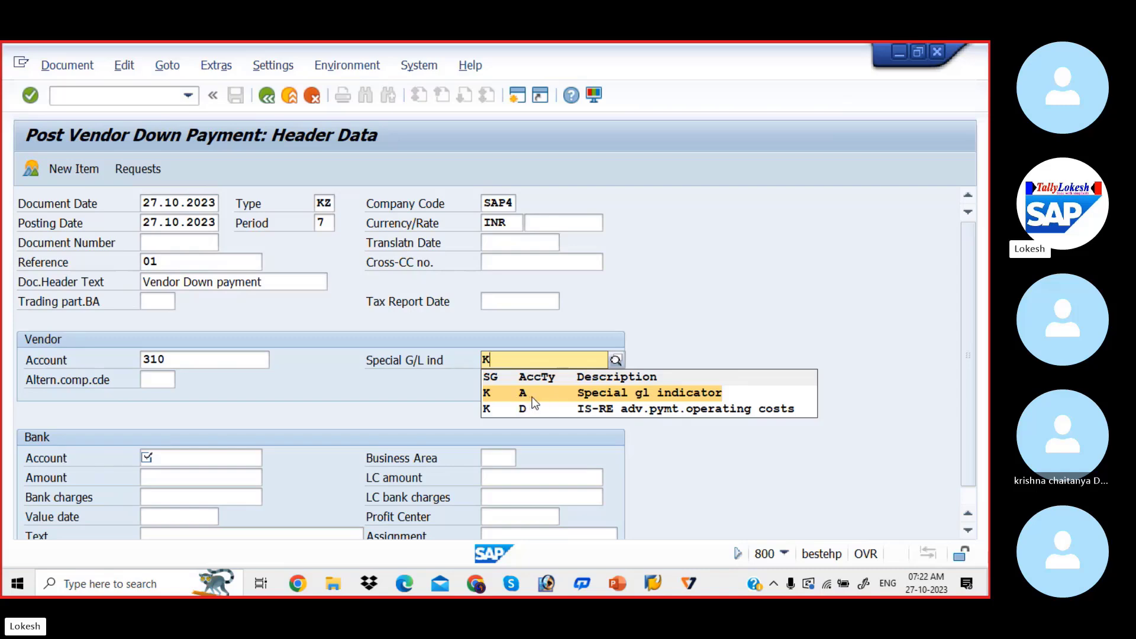
key("BackSpace")
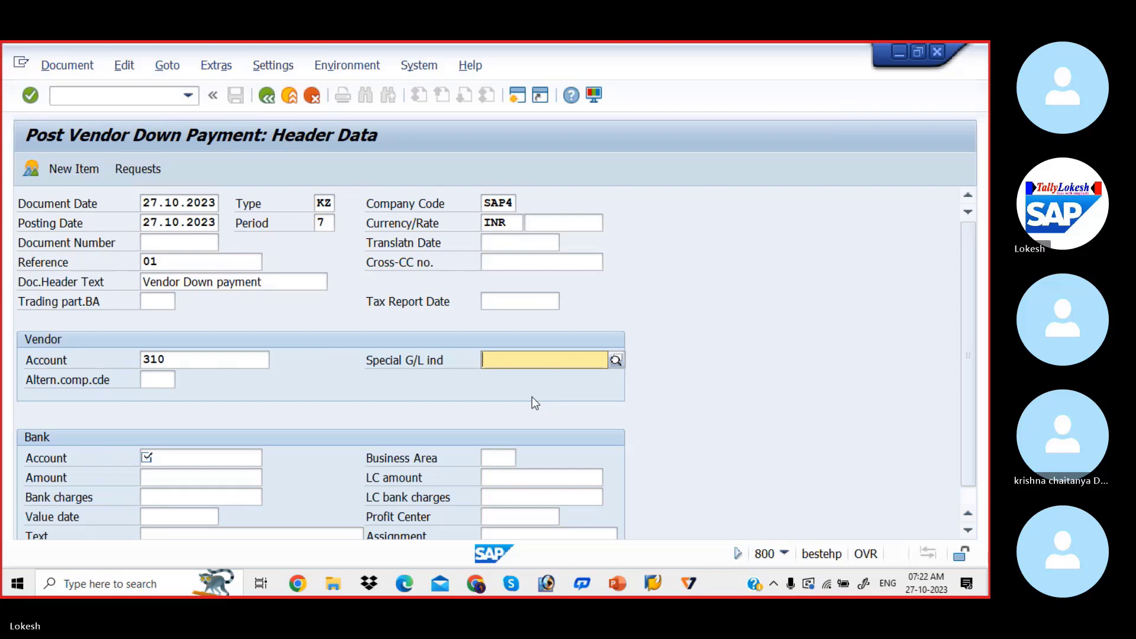
type("A")
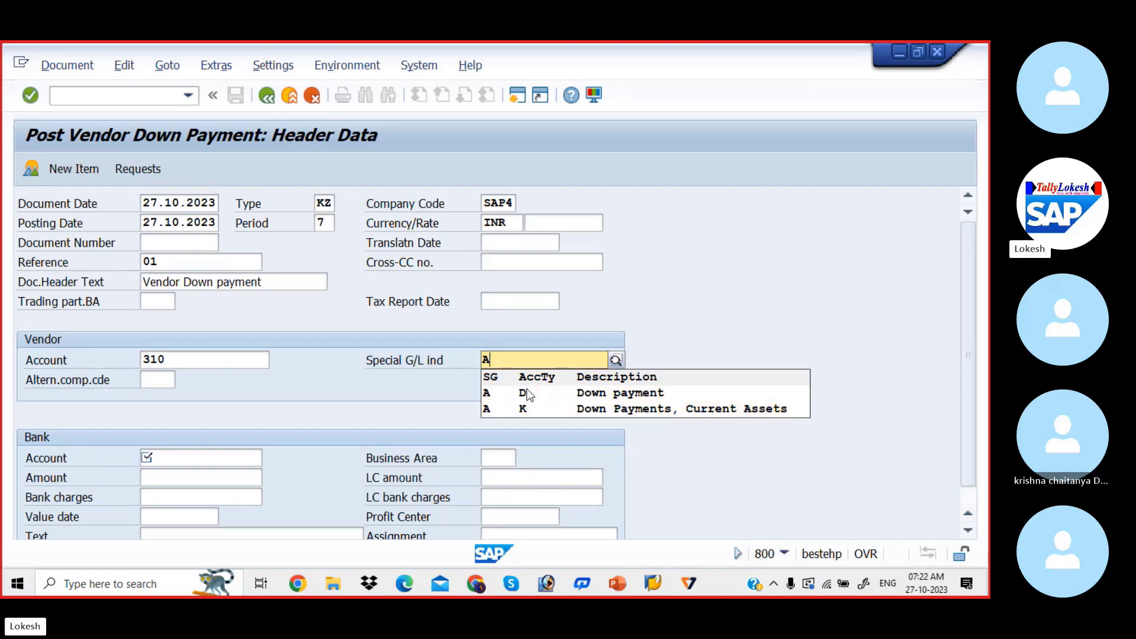
left_click(616, 411)
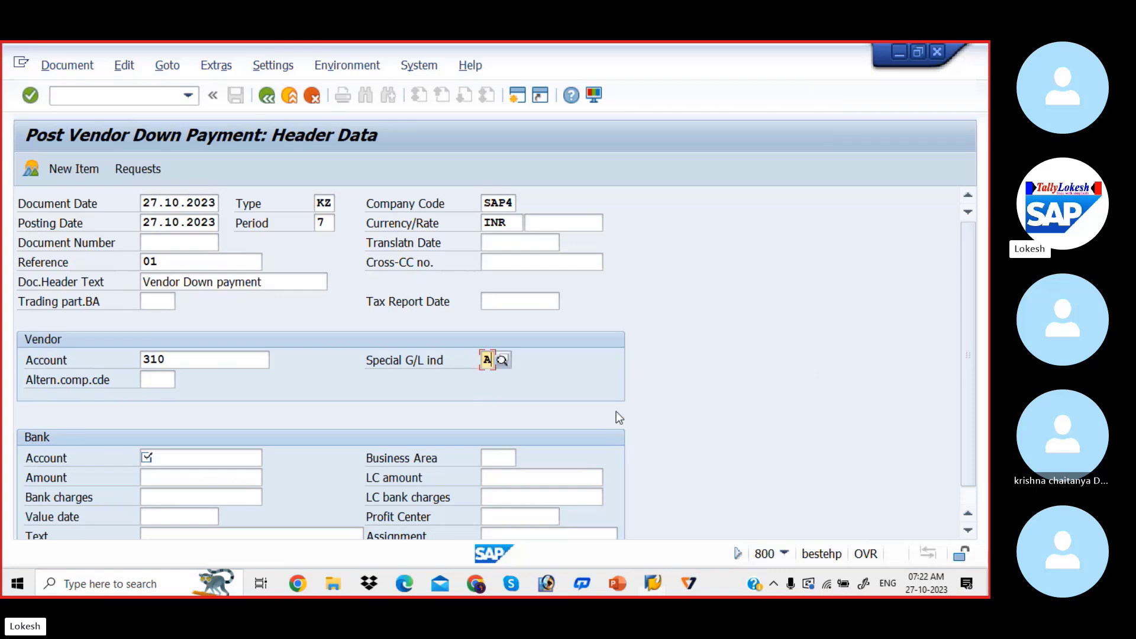
Look up the G/L accounts and assign 200001, SBI Bank A/c, as the bank account of the down payment
left_click(209, 454)
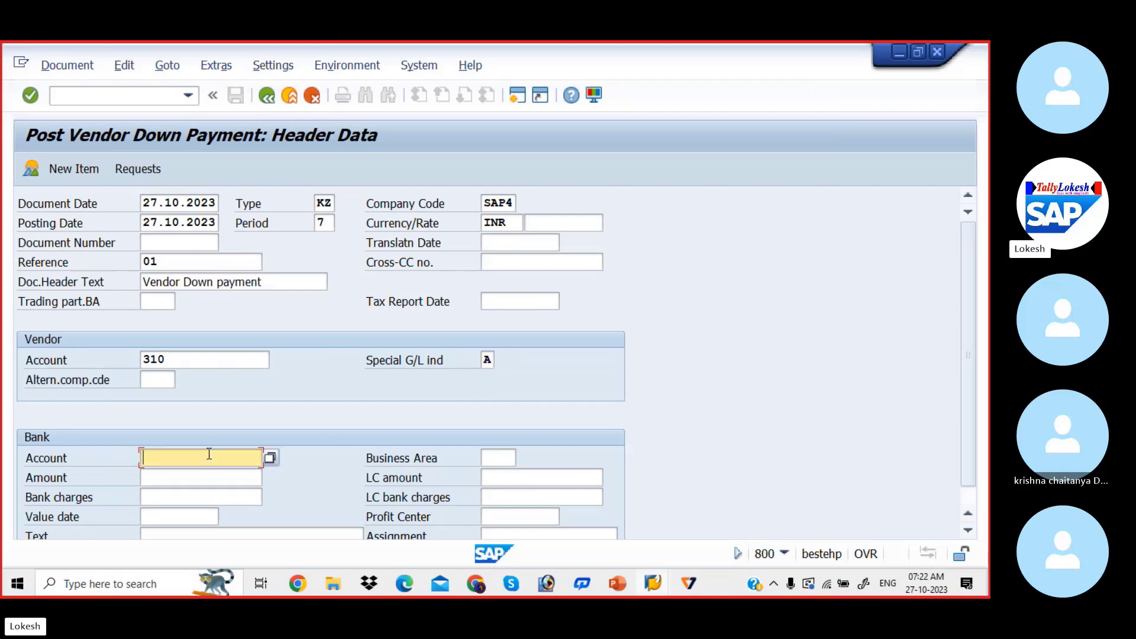
left_click(270, 457)
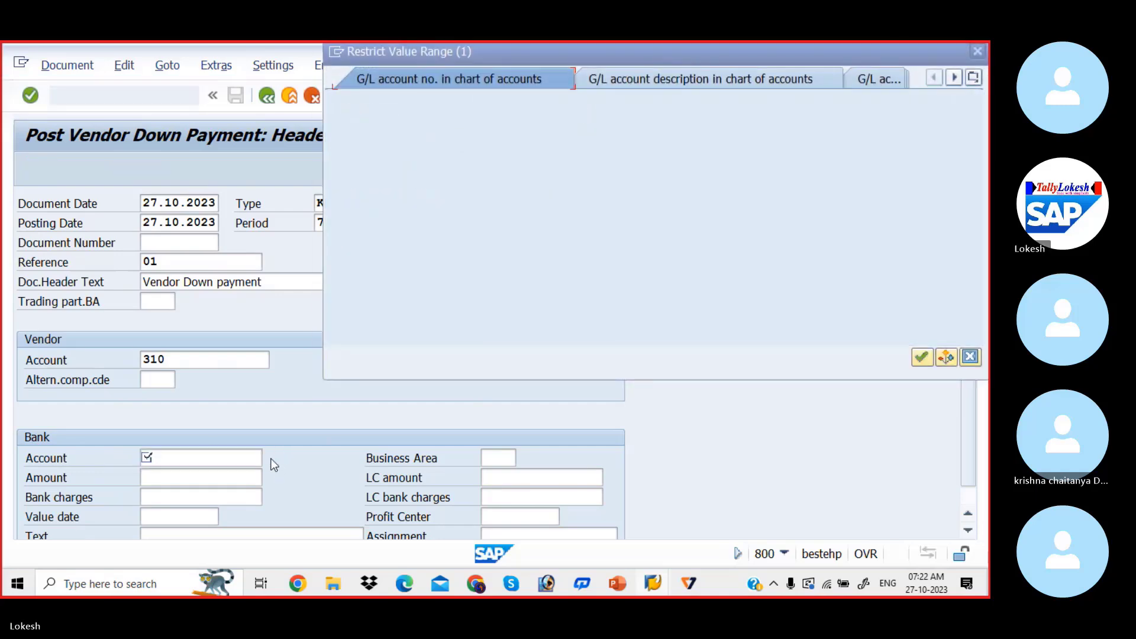
key("Return")
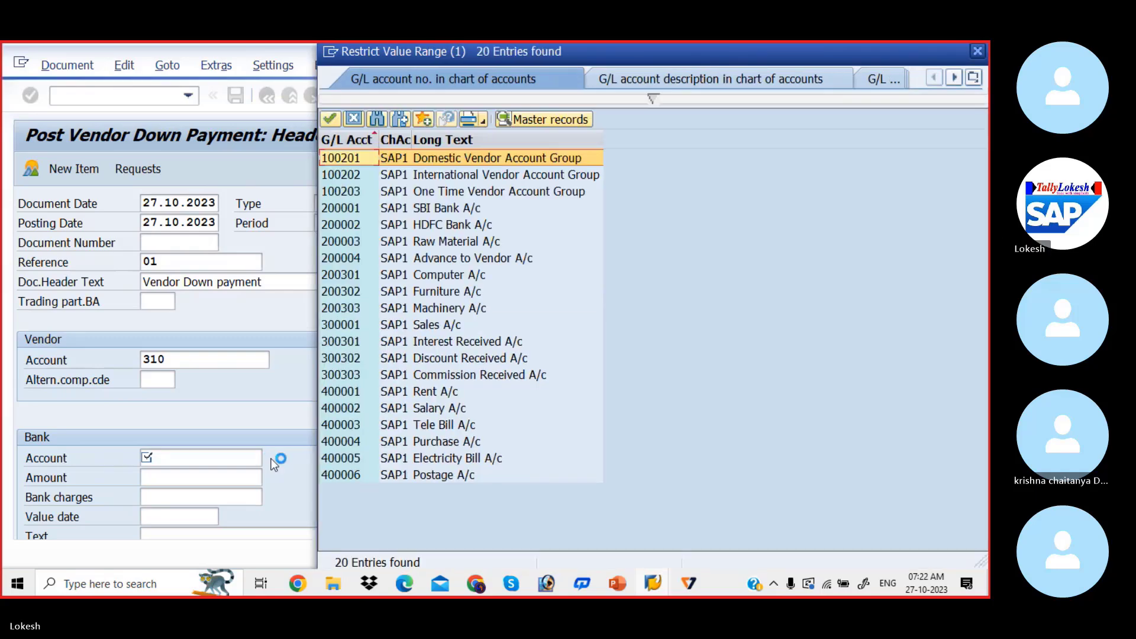
key("Down")
key("Down")
key("Down")
key("Return")
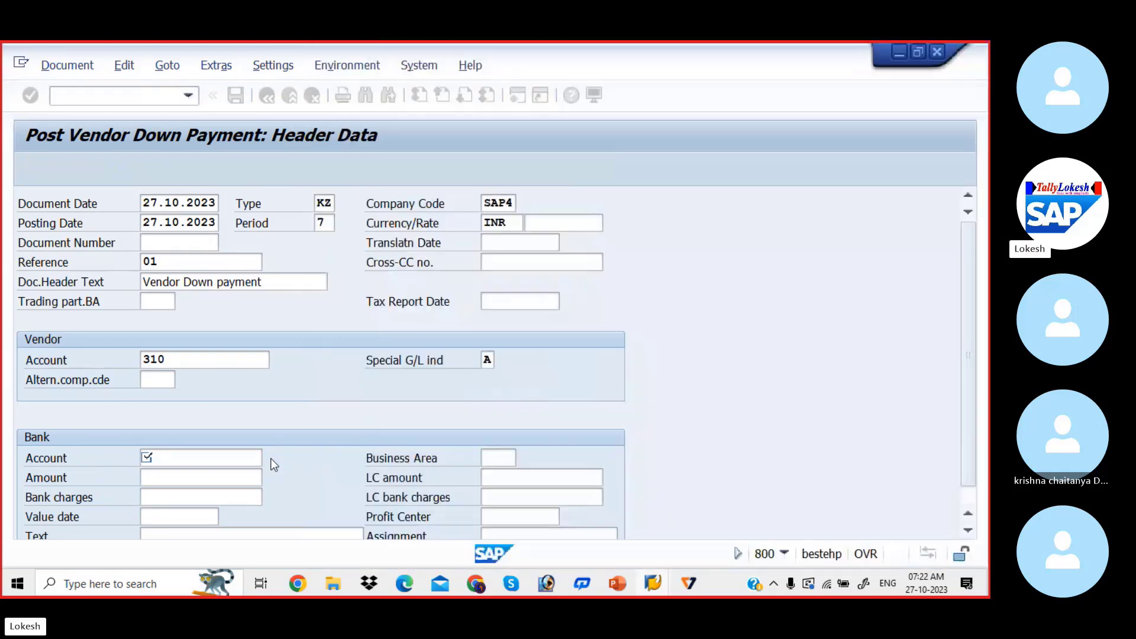
Set the bank amount of the down payment to 50000
left_click(193, 480)
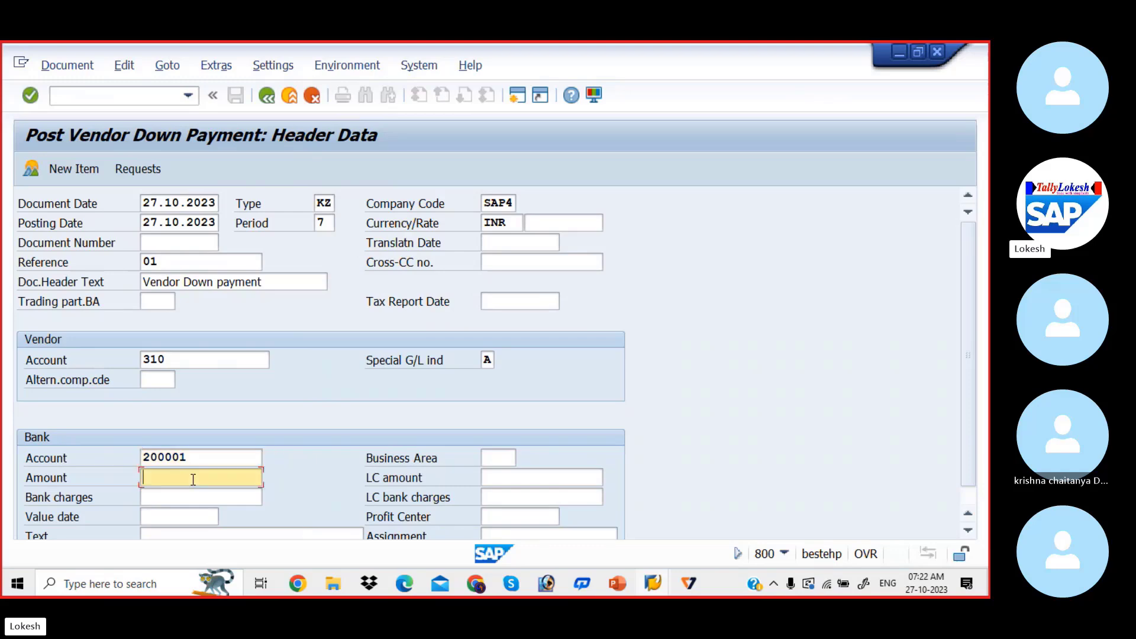
type("5")
key("Down")
key("Down")
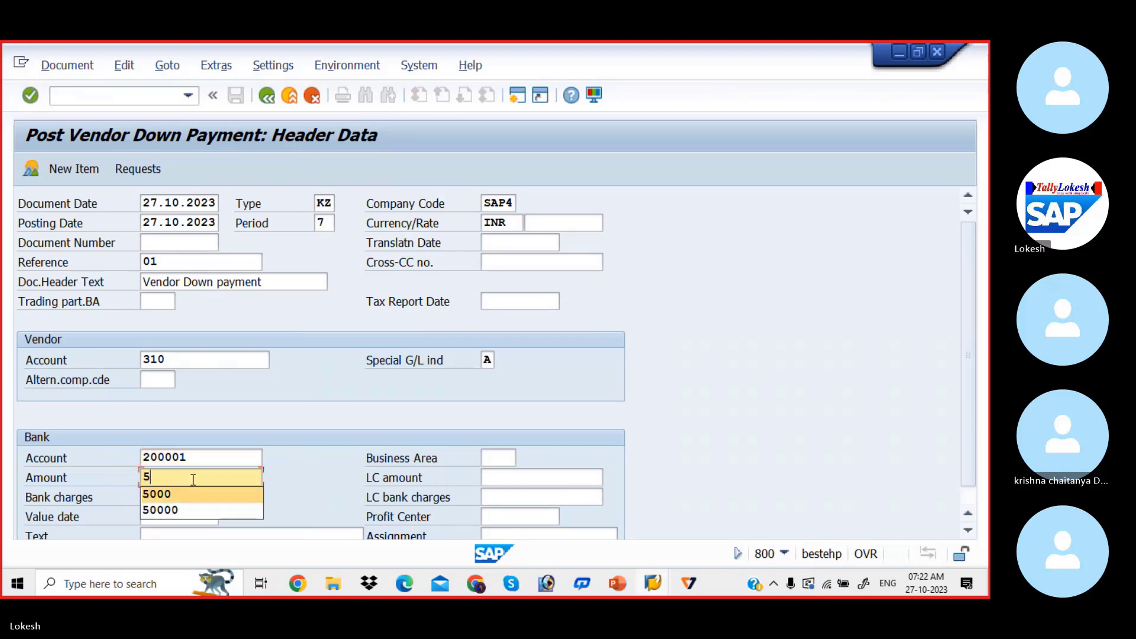
key("Tab")
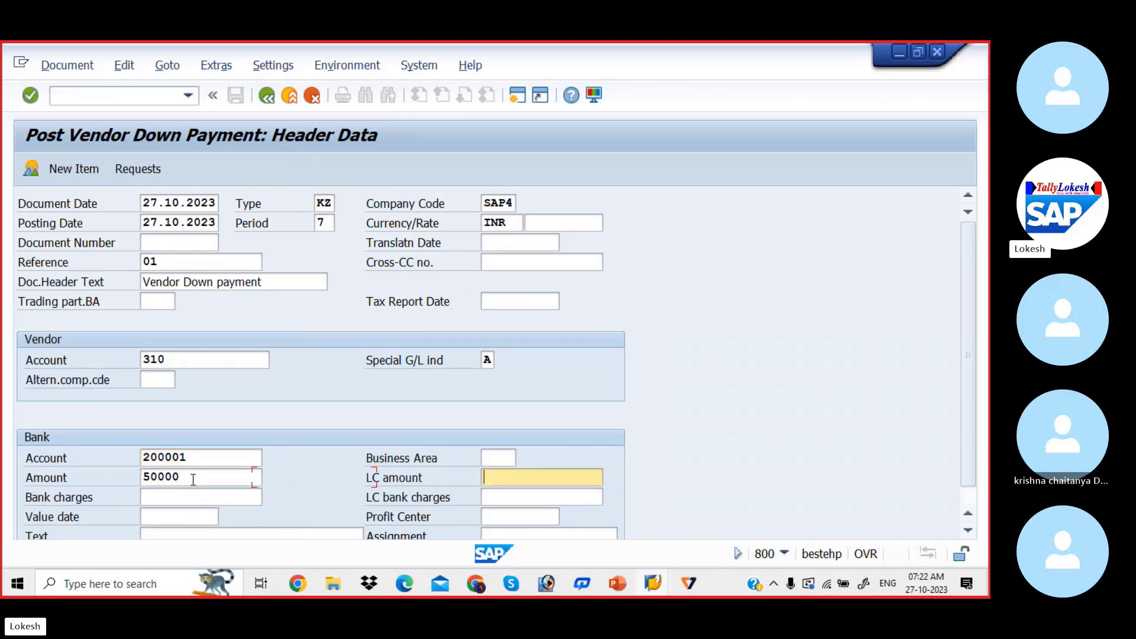
Set the value date of the down payment's bank item to 27.10.2023
left_click(190, 513)
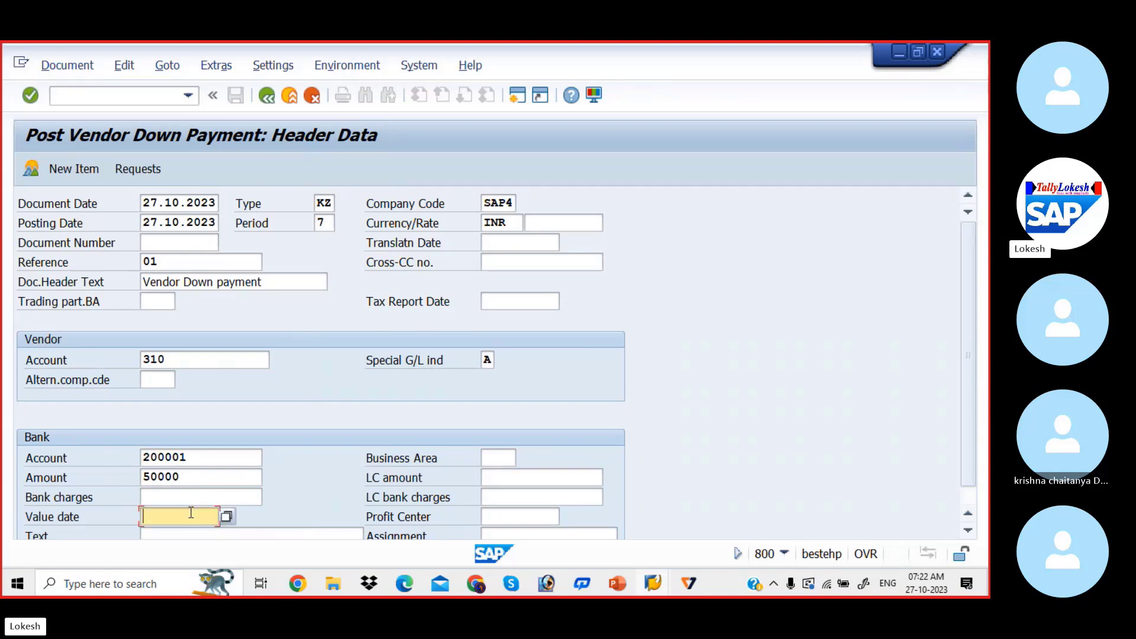
type("2")
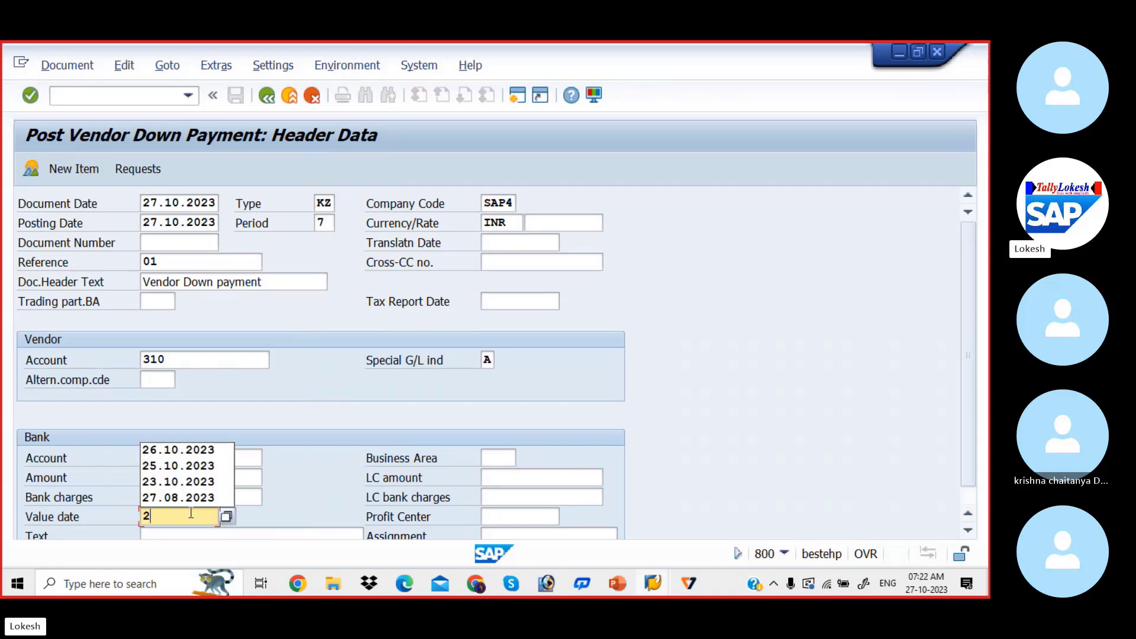
type("7.10.2023")
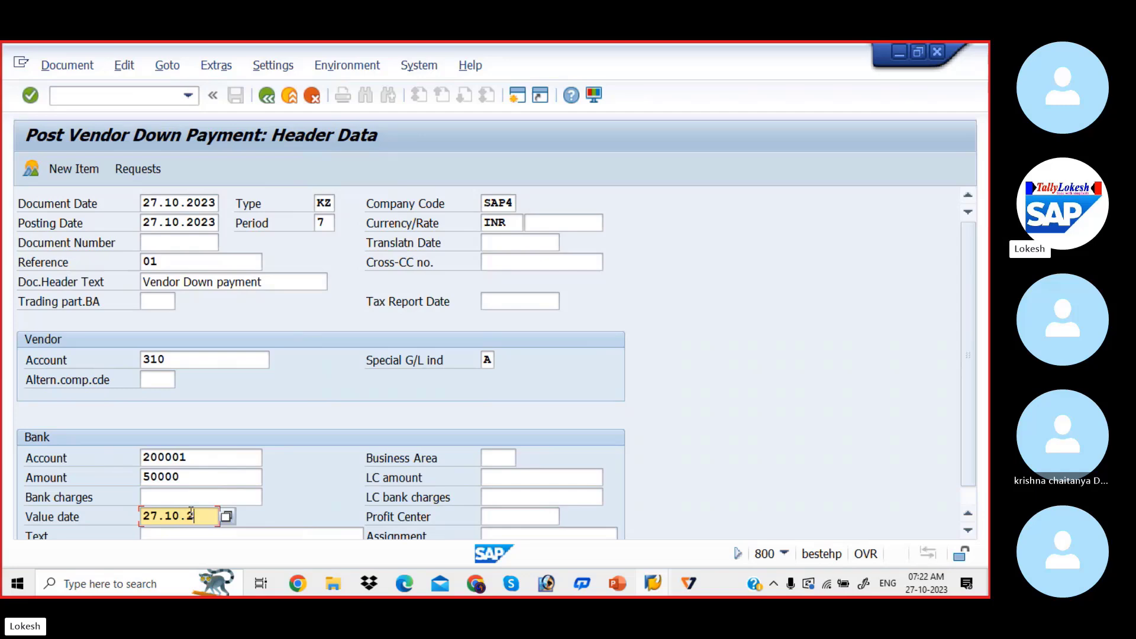
key("Tab")
key("Tab")
key("Tab")
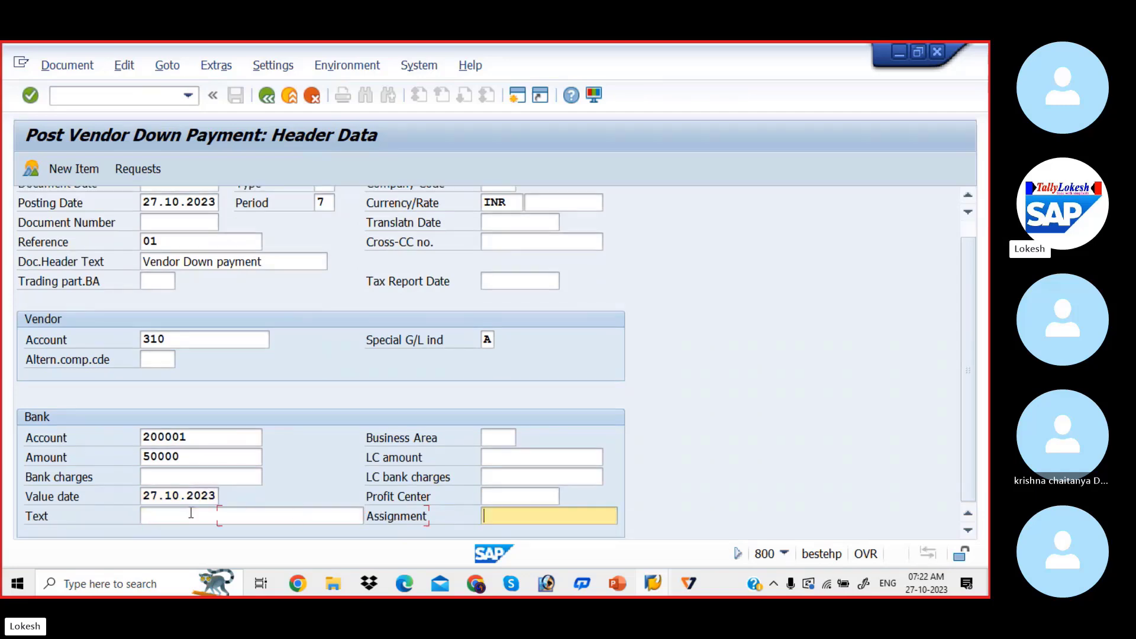
Enter VENDOR INVOICE as the text of the bank item
left_click(187, 512)
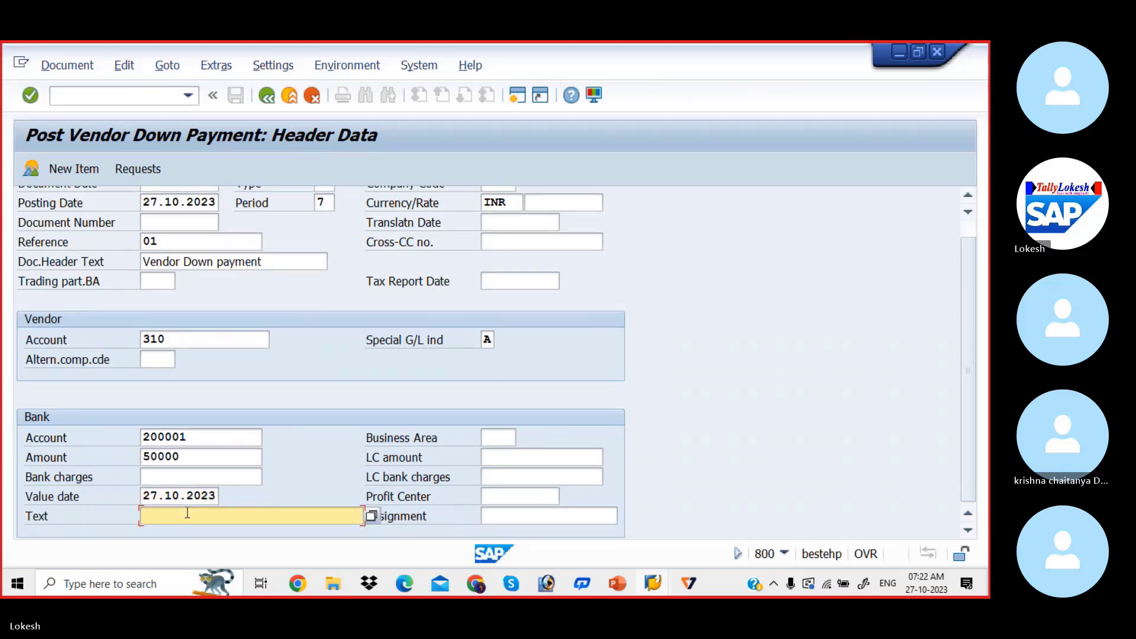
type("V")
key("Down")
key("Tab")
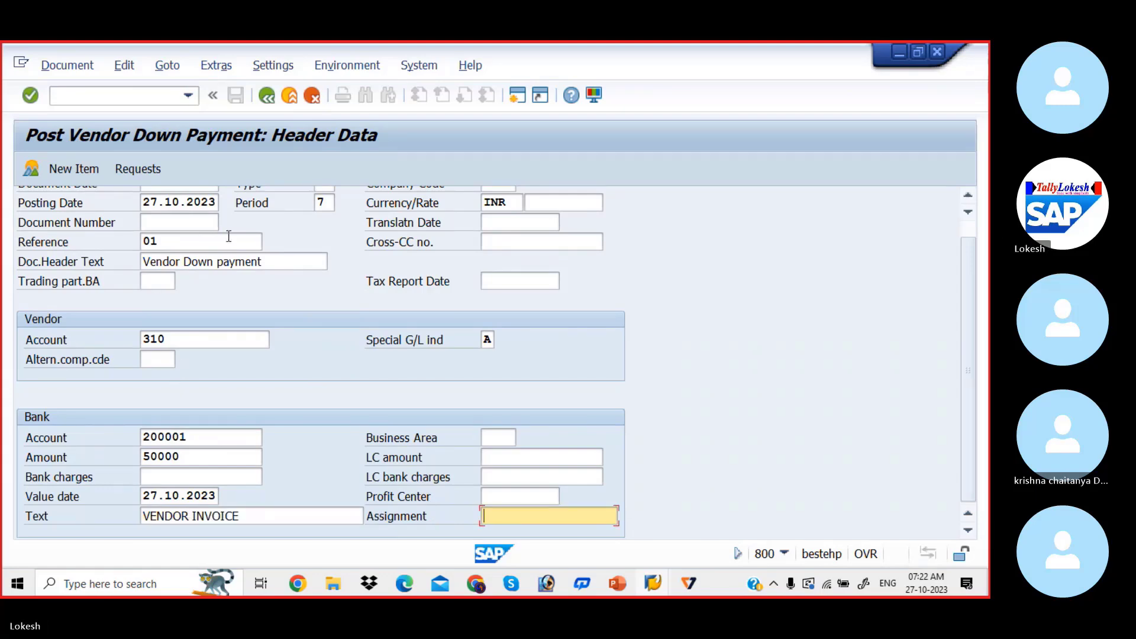
Add the vendor item to the down payment and set its amount to 50000 INR
left_click(90, 169)
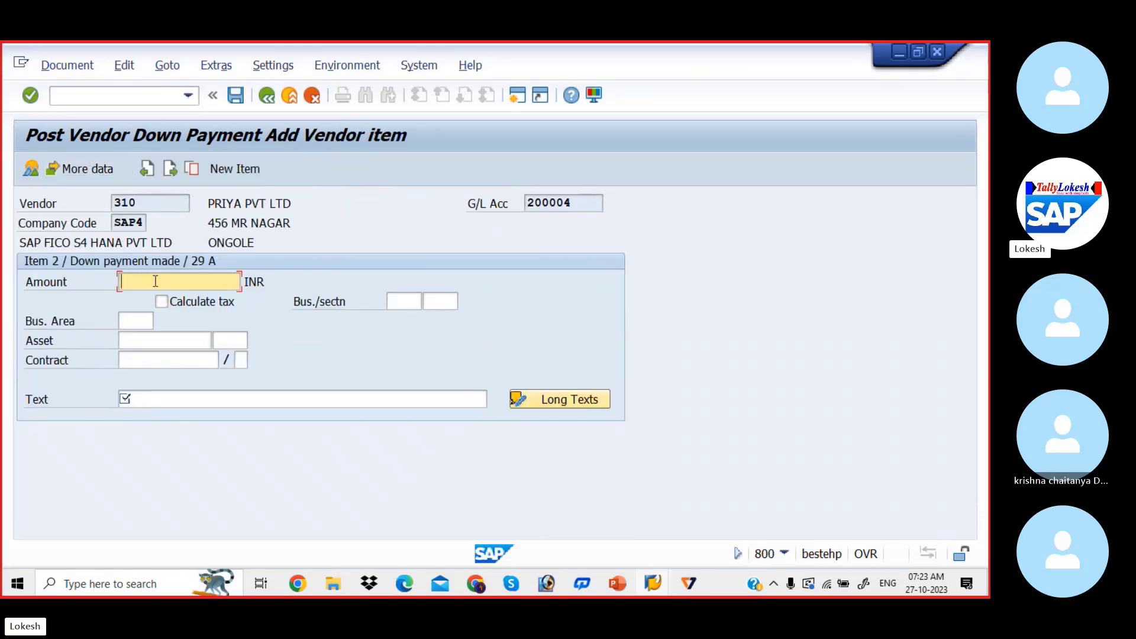
type("5")
key("Down")
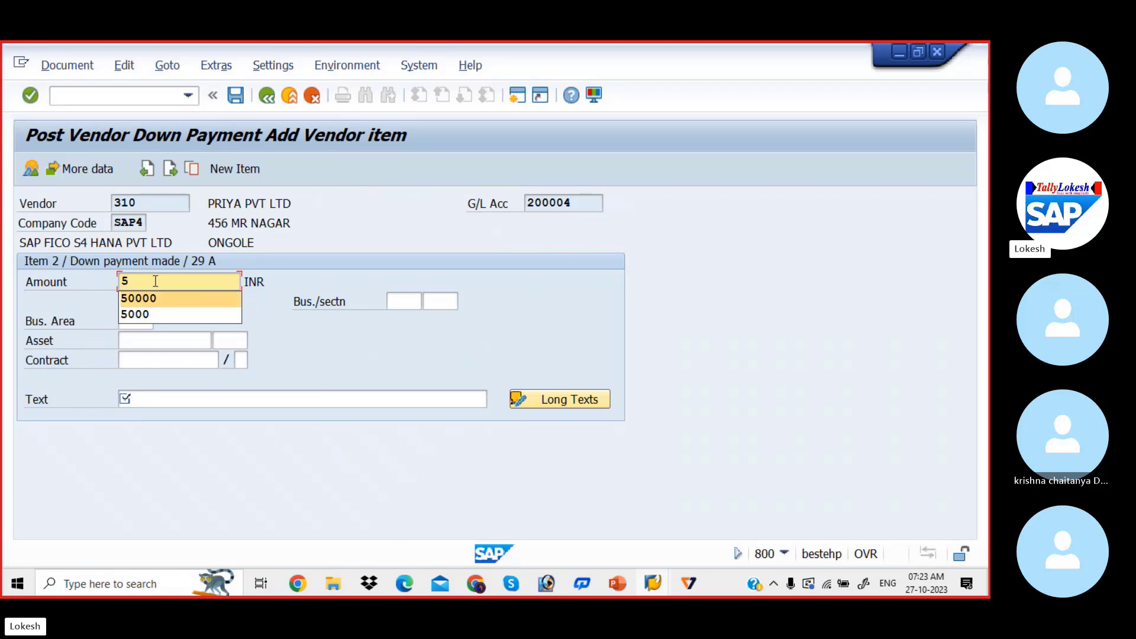
key("Return")
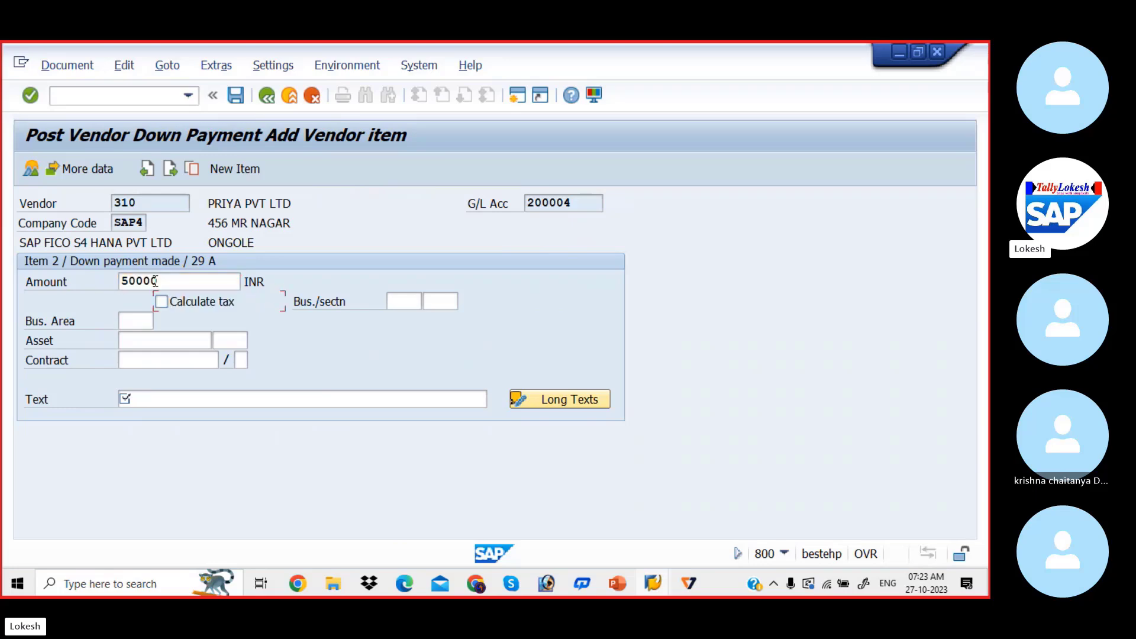
Enter VENDOR INVOICE as the vendor item's text and post the down payment document
left_click(184, 394)
type("V")
key("Down")
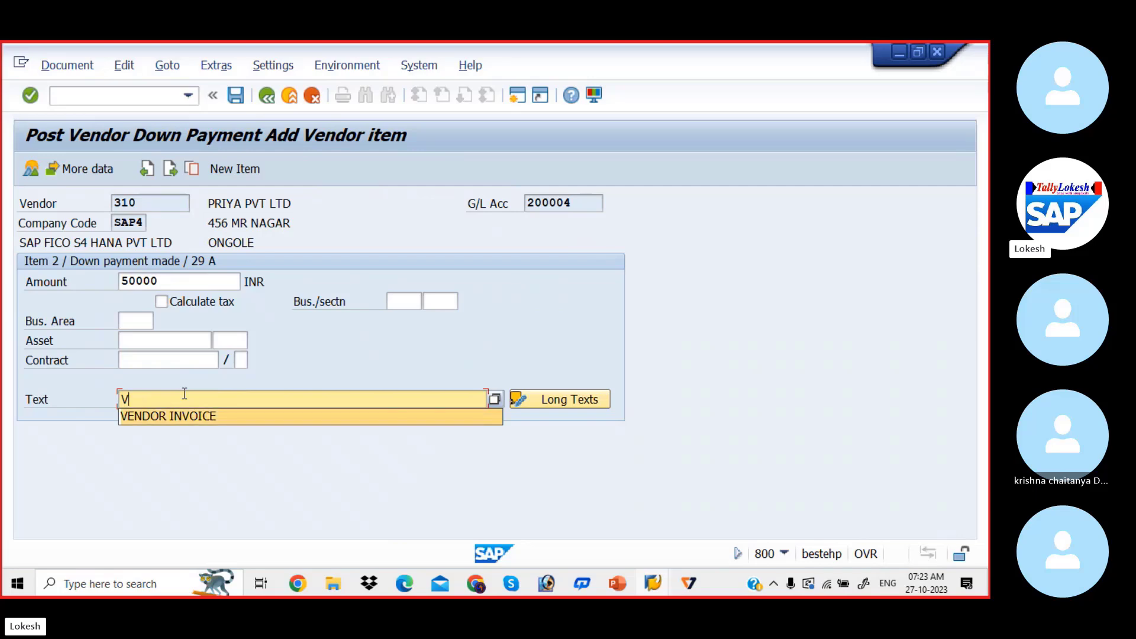
key("Tab")
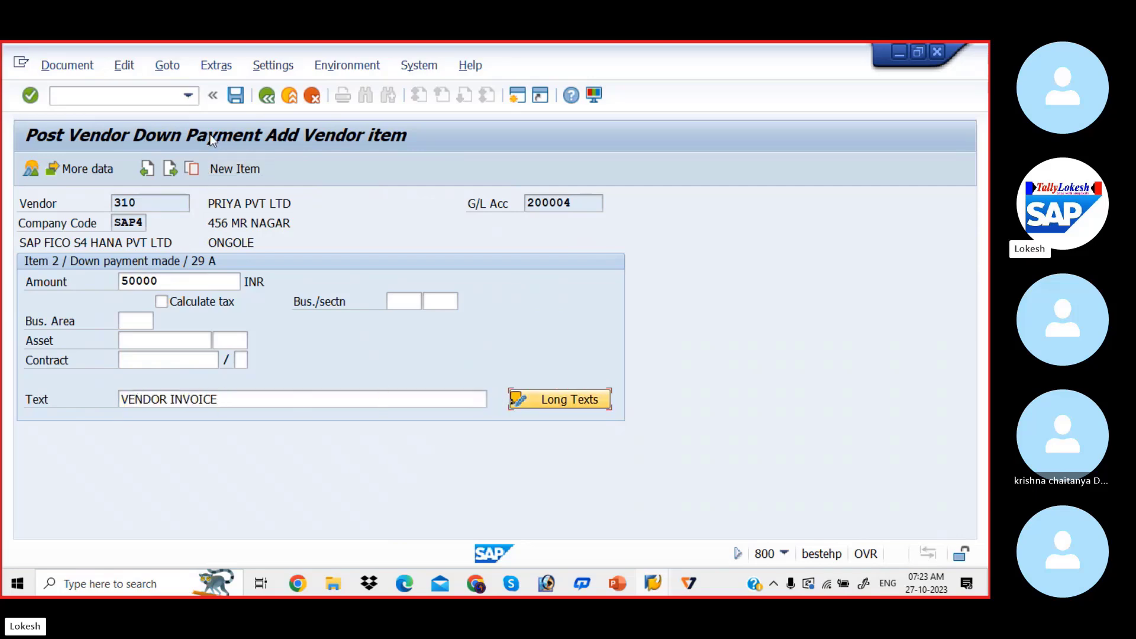
left_click(235, 96)
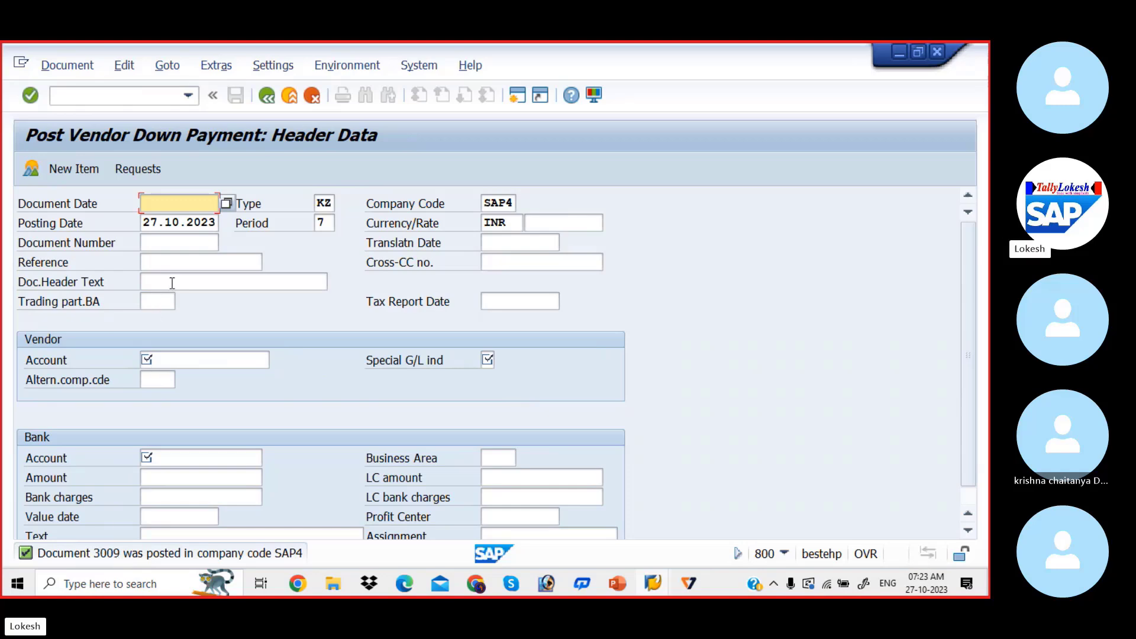
Check the configuration steps slide in PowerPoint, and open the vendor line item display FBL1N in SAP
key("alt+Tab")
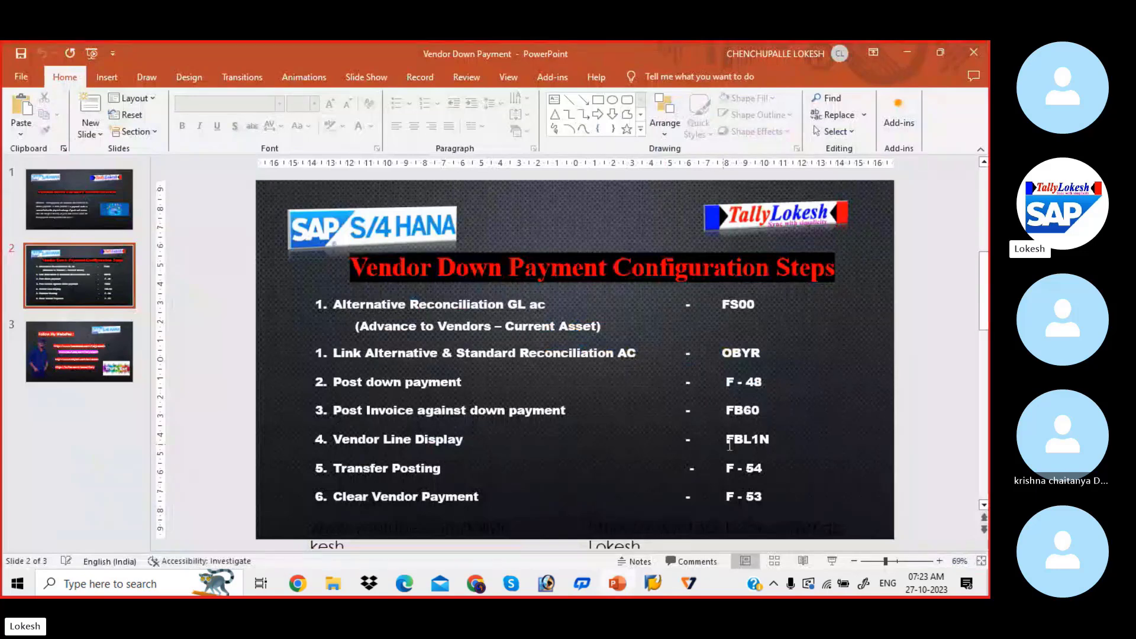
key("alt+Tab")
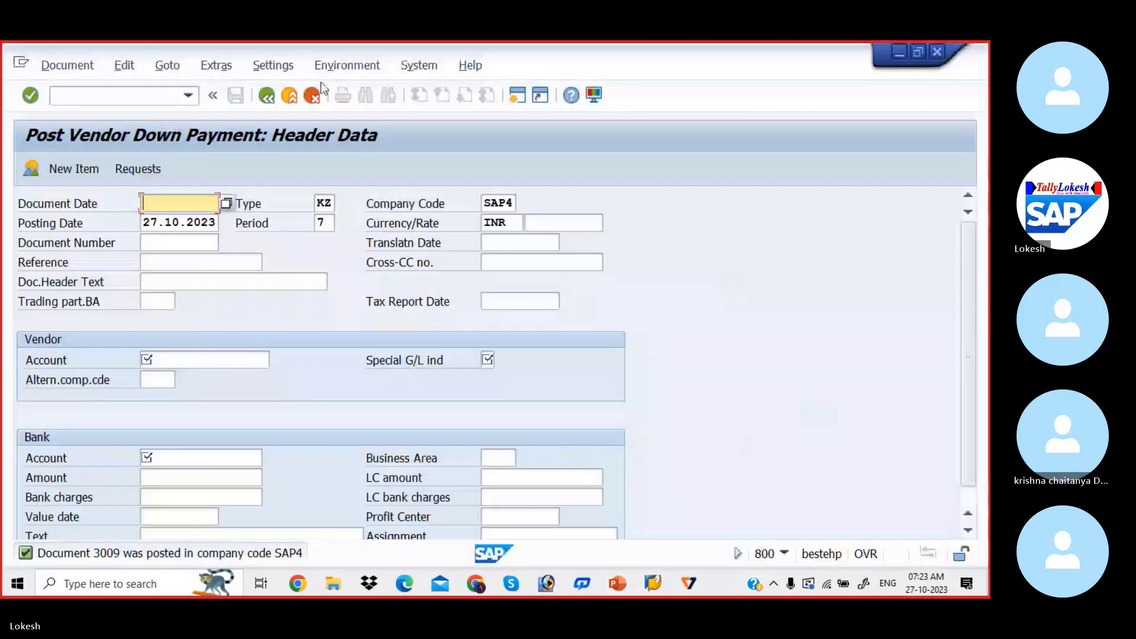
left_click(148, 95)
type("/N")
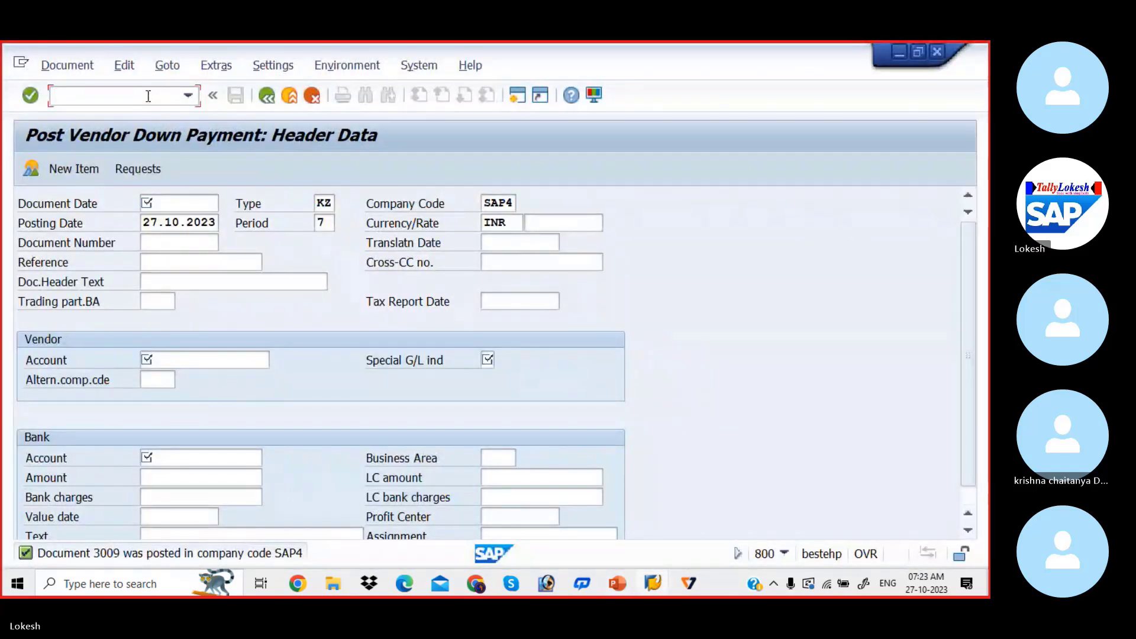
type("FB")
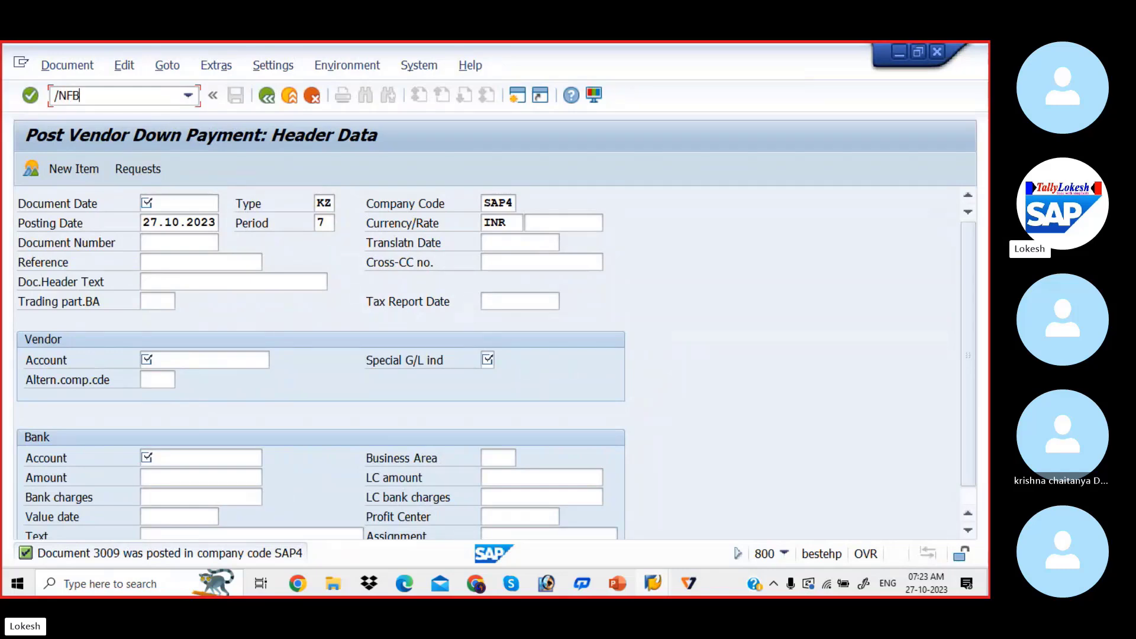
type("L1N")
key("Return")
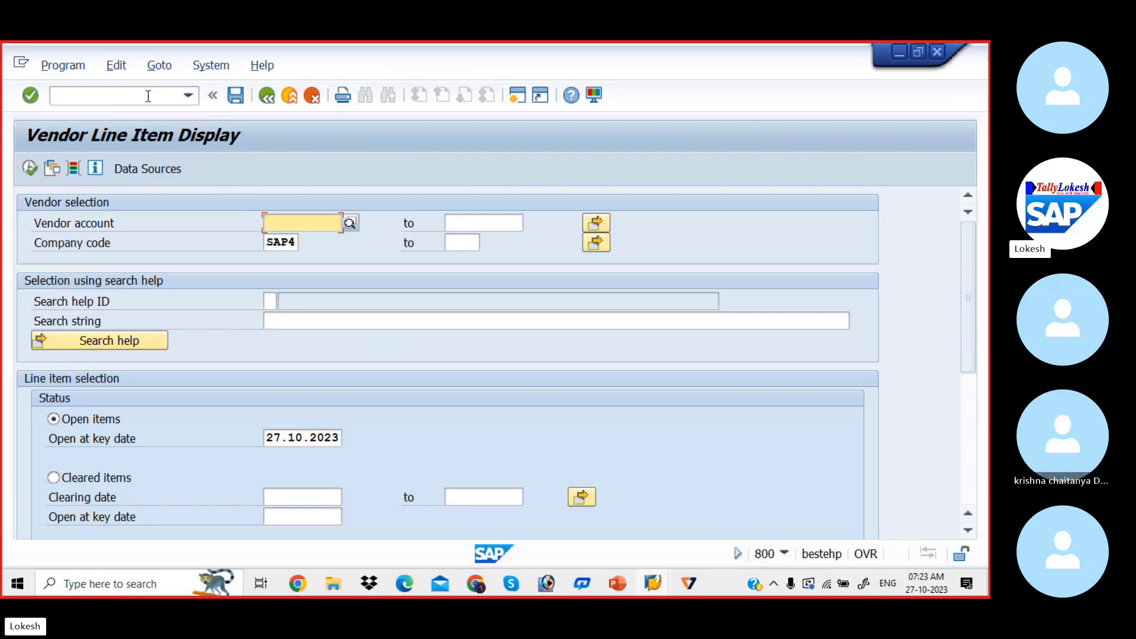
Run the open item display for the PRIYA PVT LTD vendor account in company code SAP4
key("Down")
key("Down")
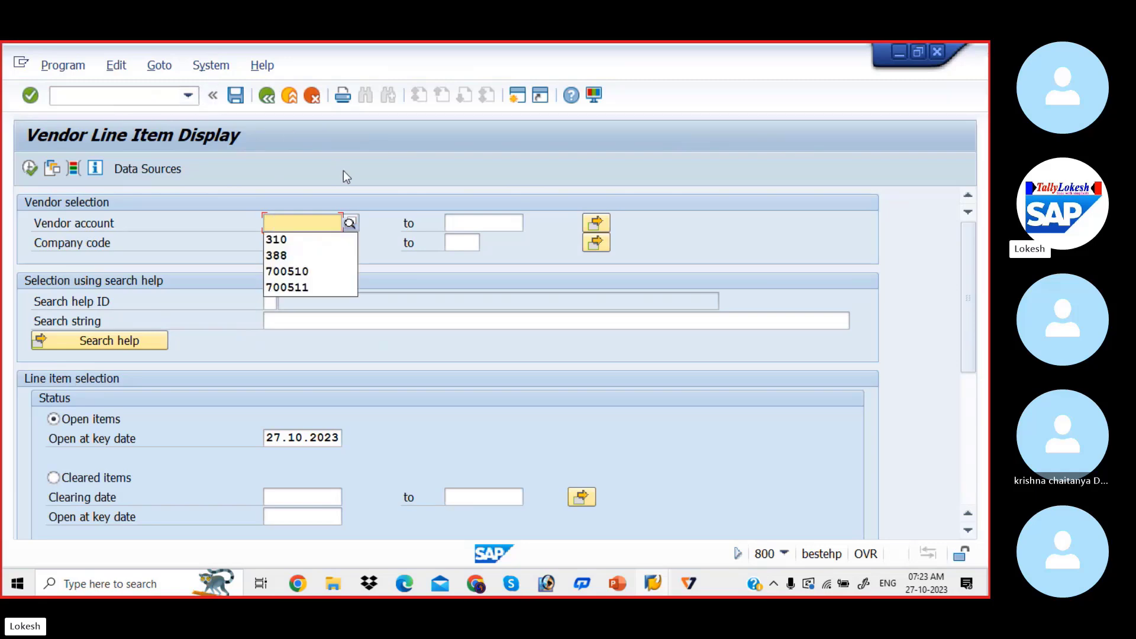
key("Tab")
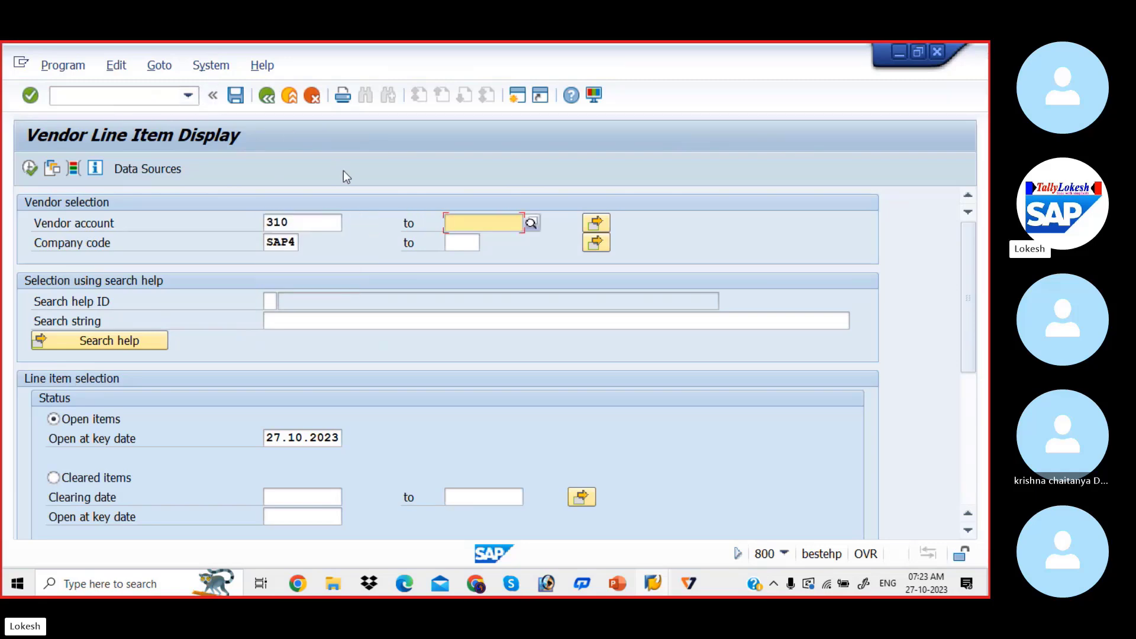
left_click(34, 167)
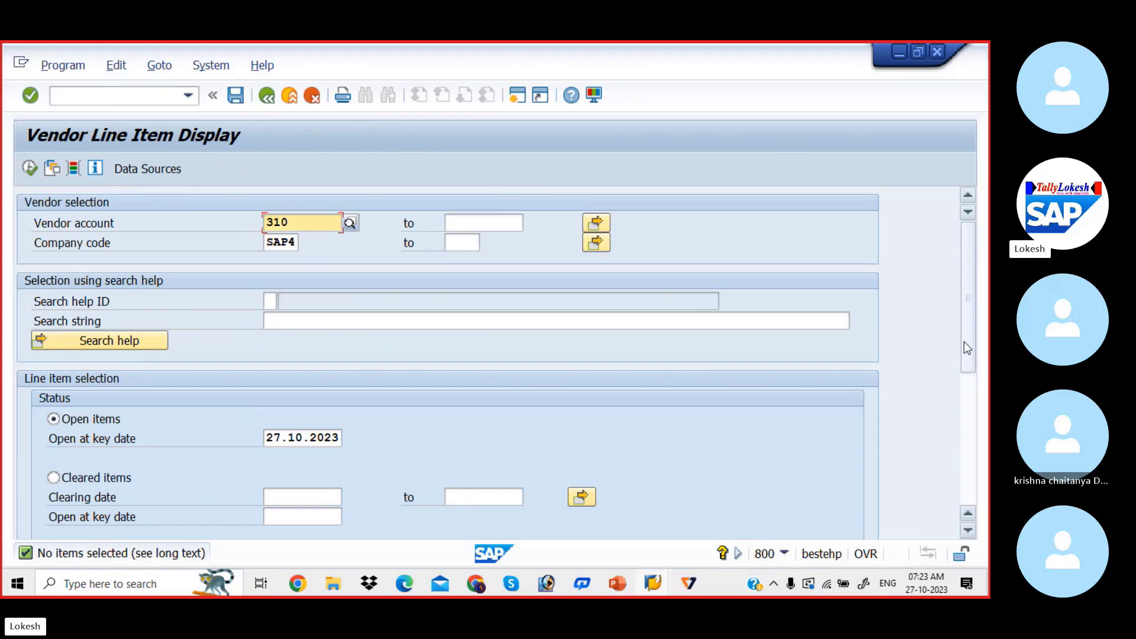
Include special G/L transactions alongside normal items and run the vendor line item display again
left_click_drag(963, 342, 960, 483)
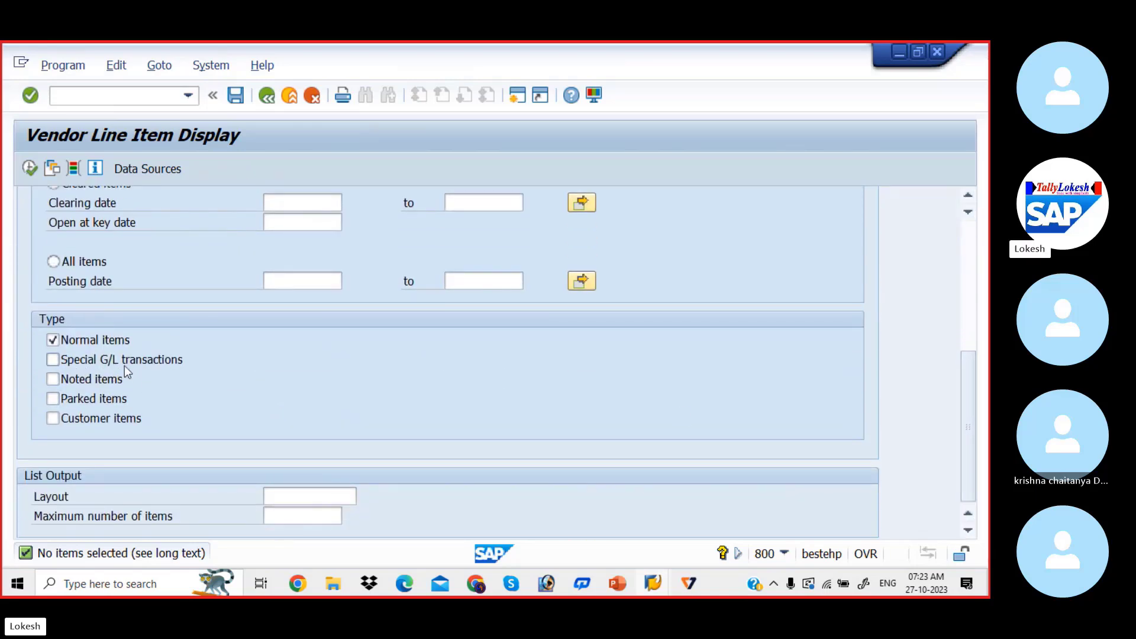
left_click(52, 359)
left_click(30, 169)
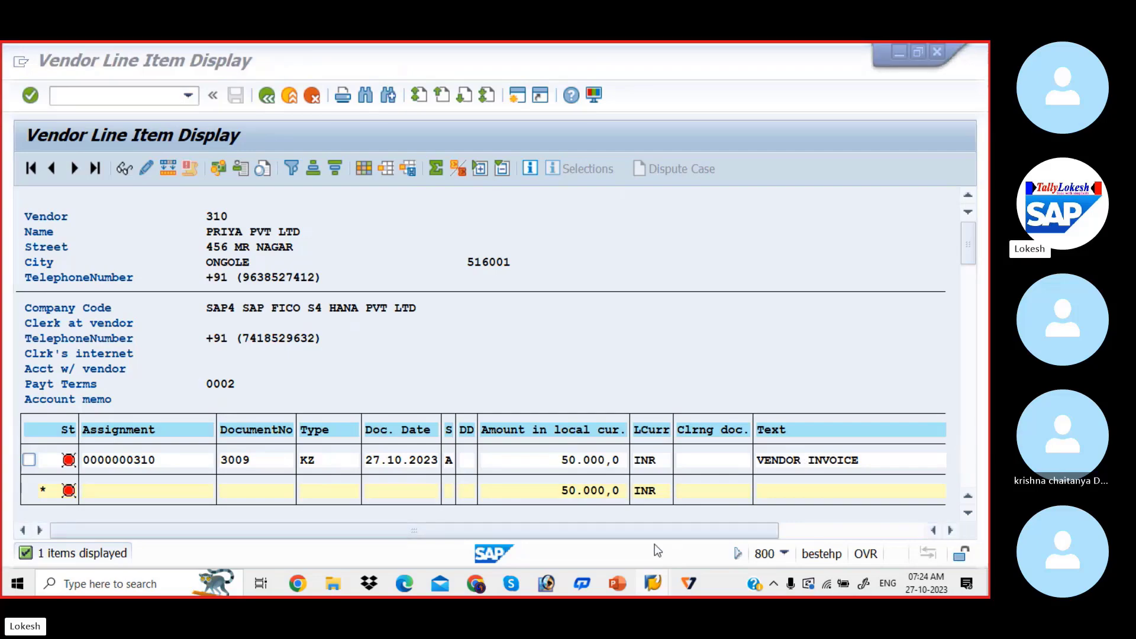
Check the configuration steps slide in PowerPoint, and open vendor invoice entry FB60 in a new SAP session
key("alt+Tab")
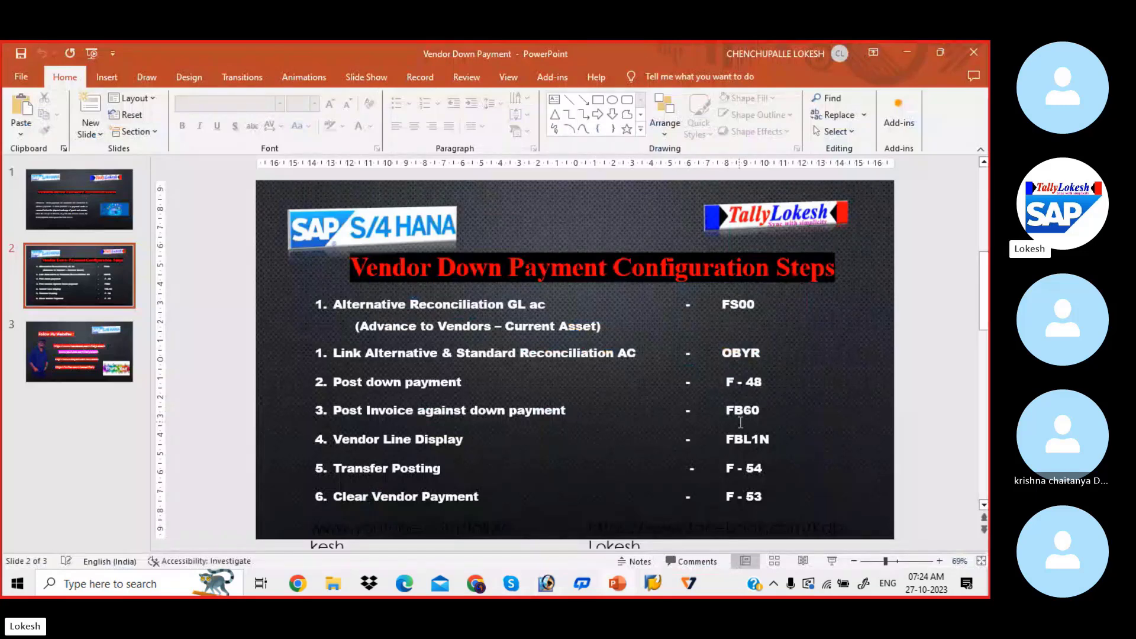
key("alt+Tab")
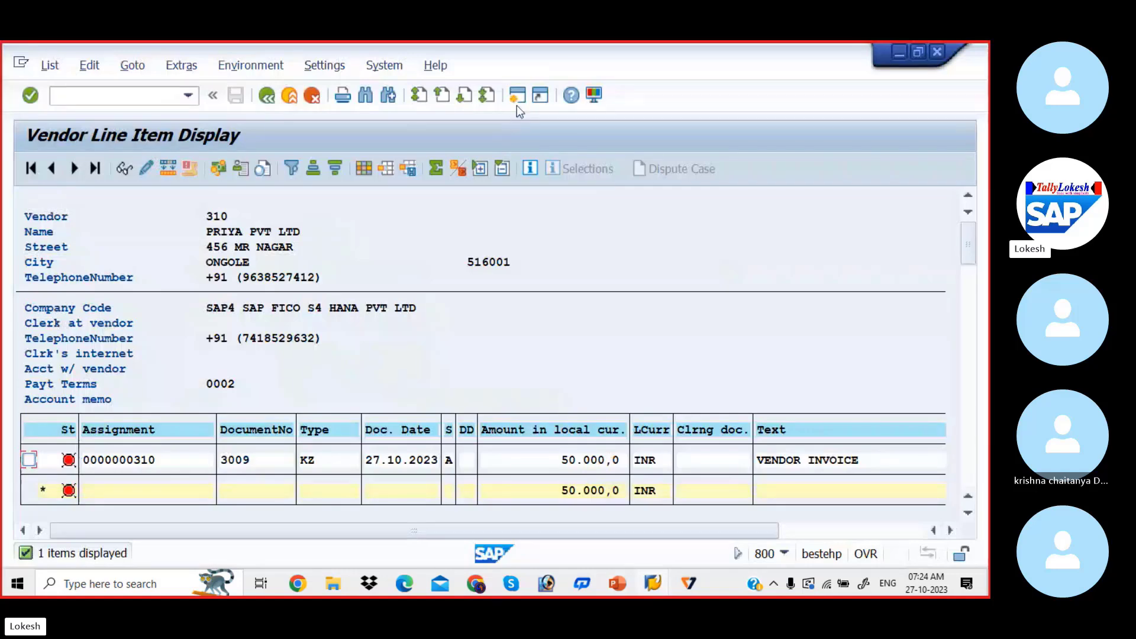
left_click(518, 98)
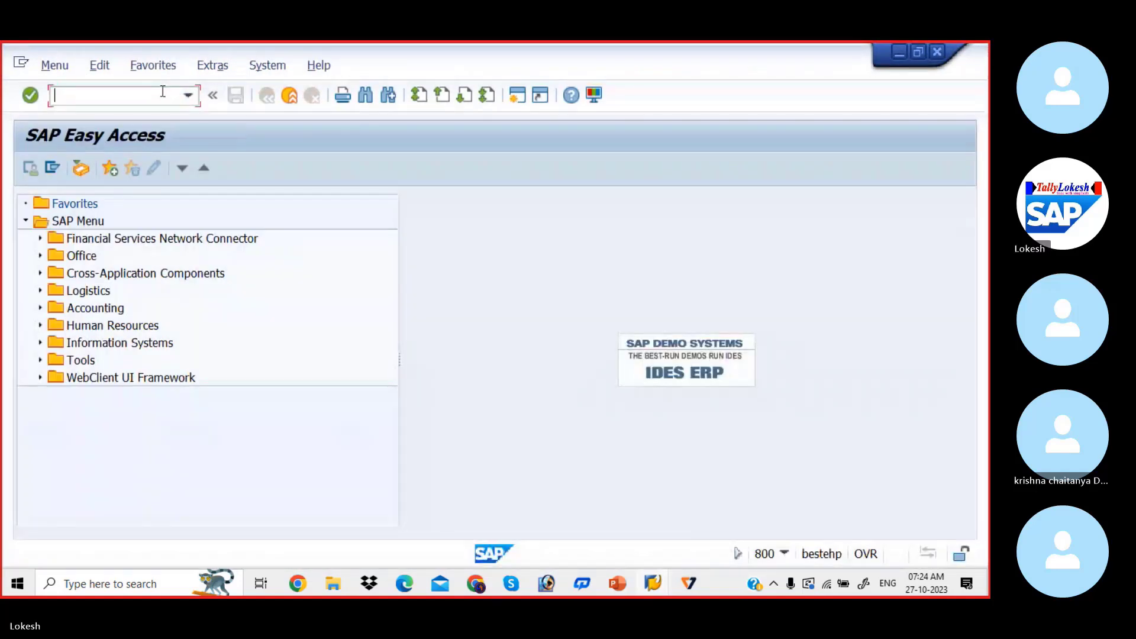
type("FB60")
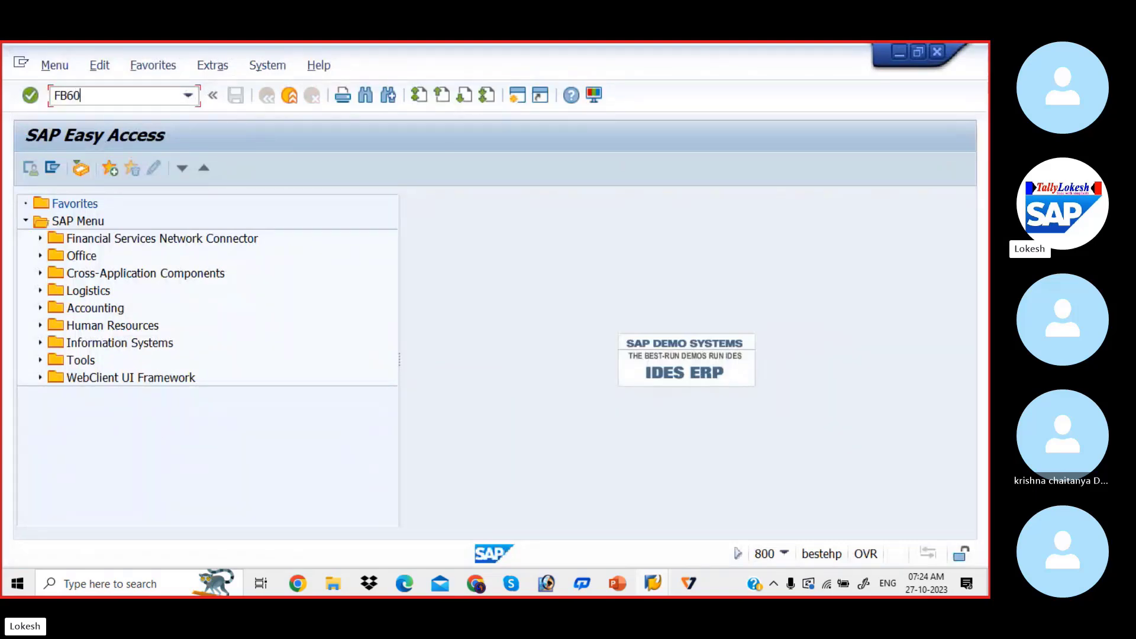
key("Return")
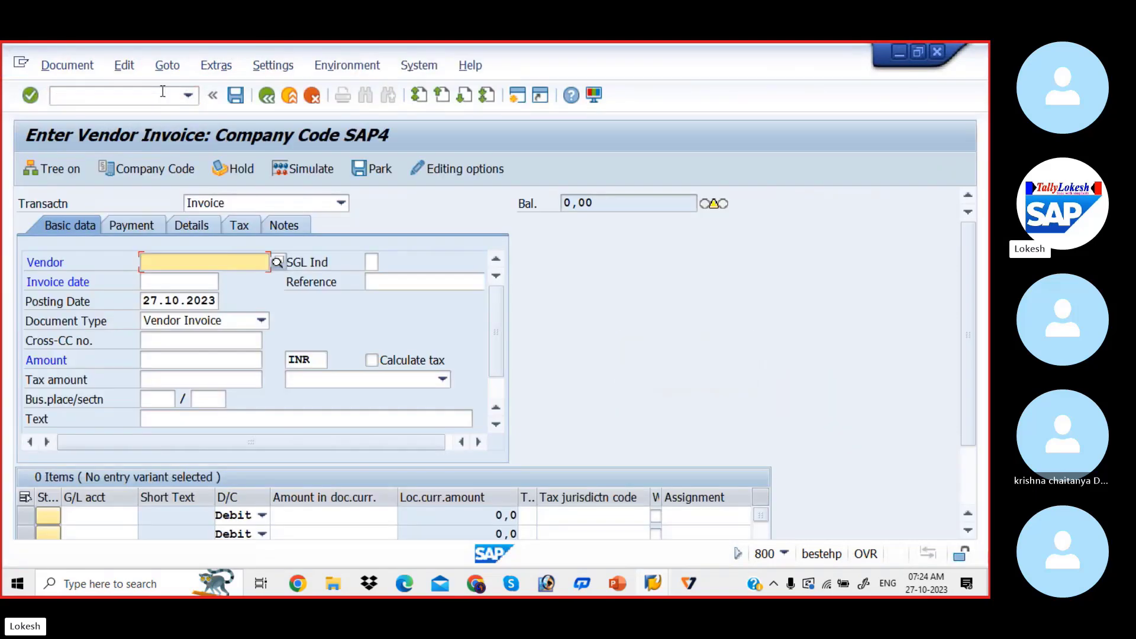
Assign the PRIYA PVT LTD account as the invoice's vendor and set the invoice date to 27.10.2023
key("space")
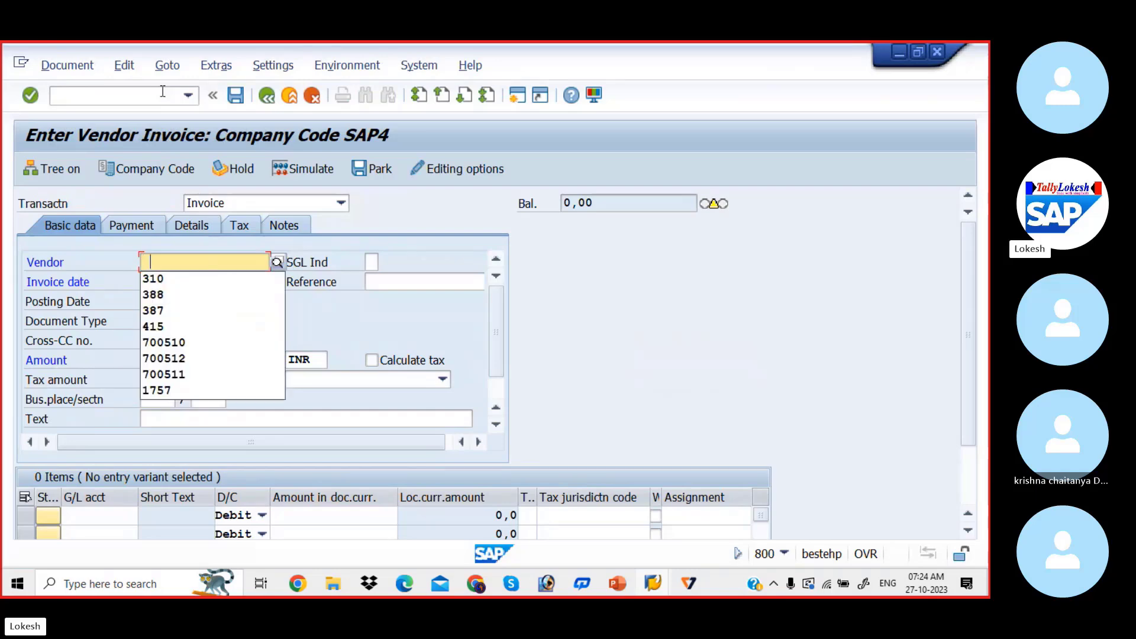
key("Down")
key("Tab")
key("Tab")
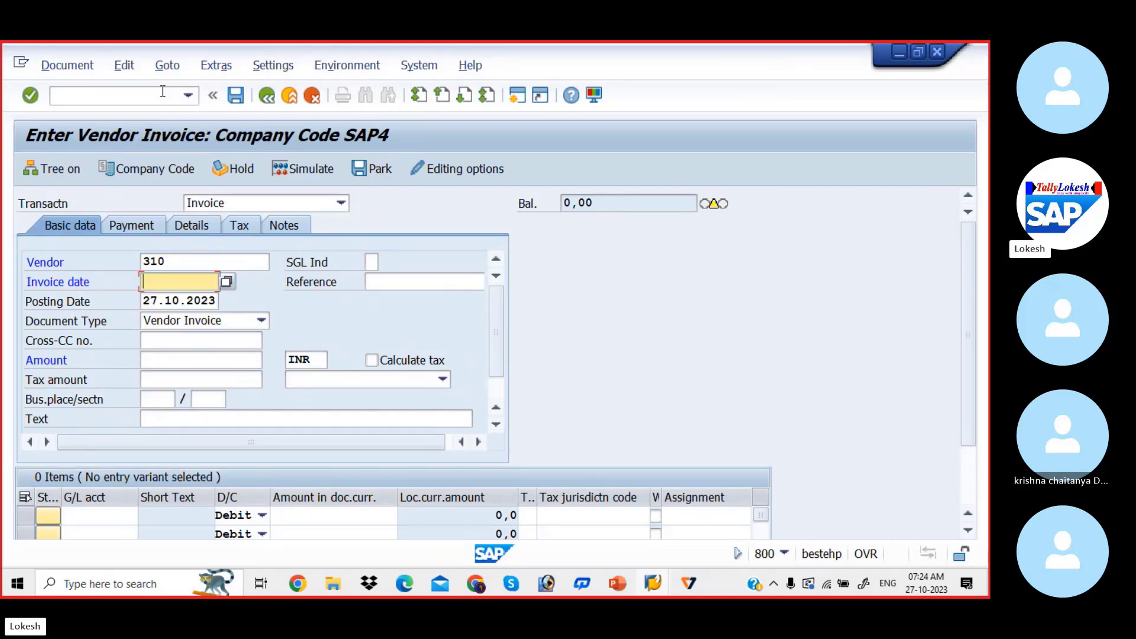
type("27.")
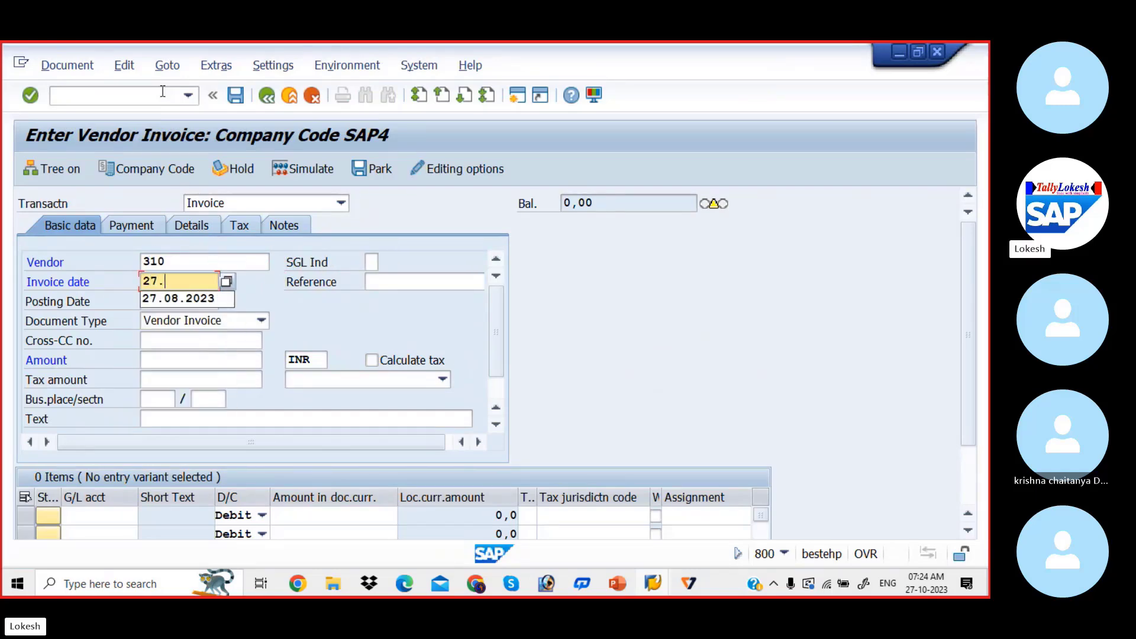
type("10.2023")
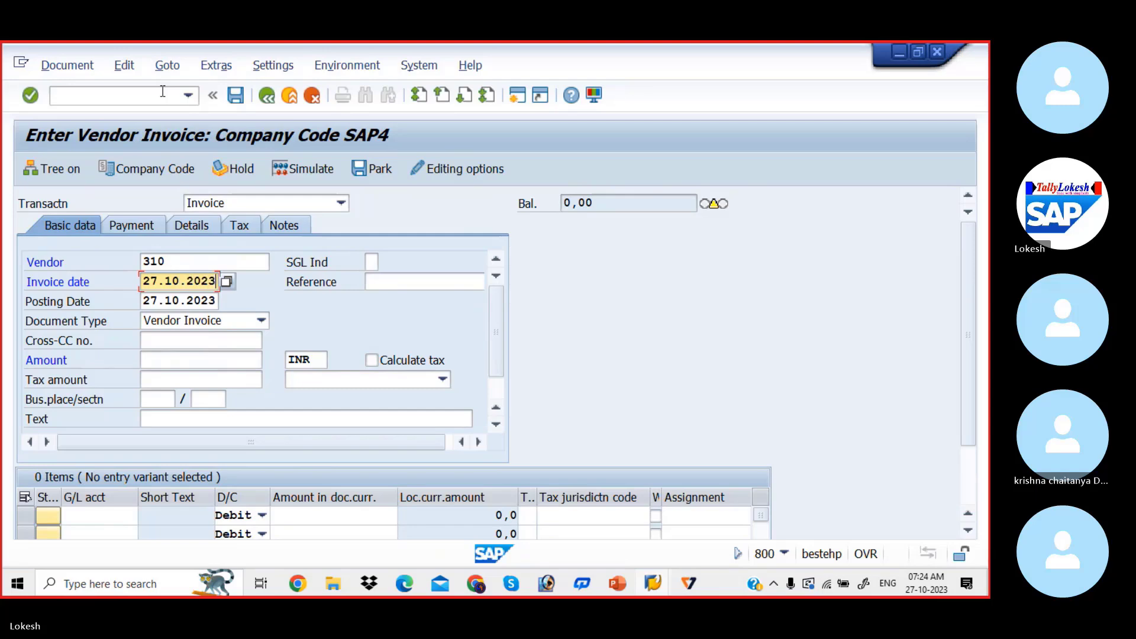
Set the vendor invoice's reference to 09 and its amount to 100000 INR
key("Tab")
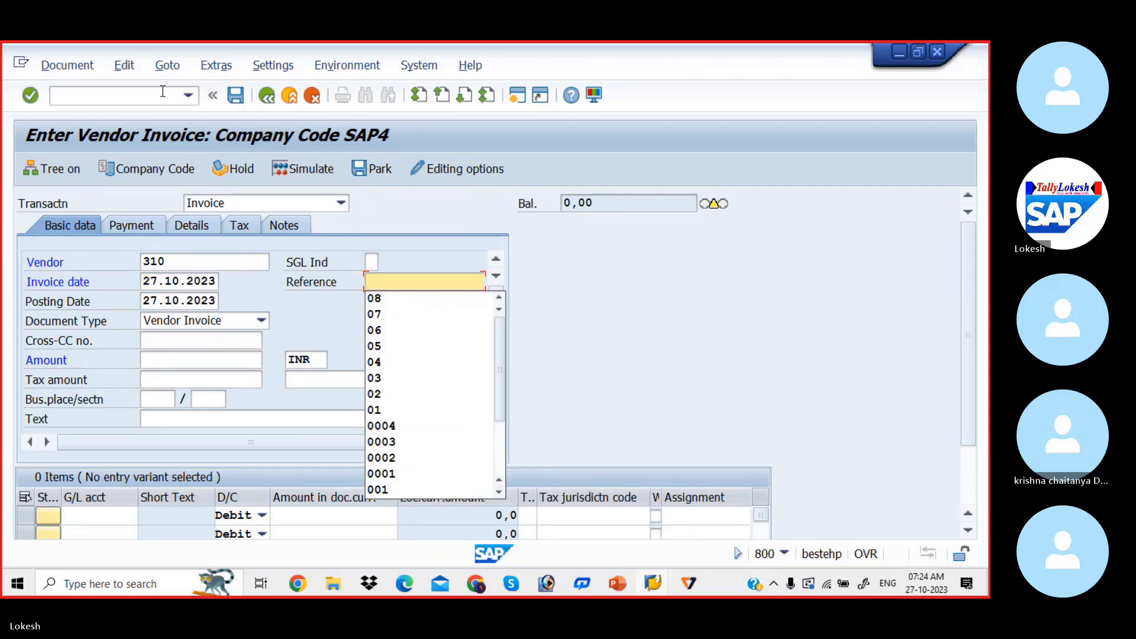
type("09")
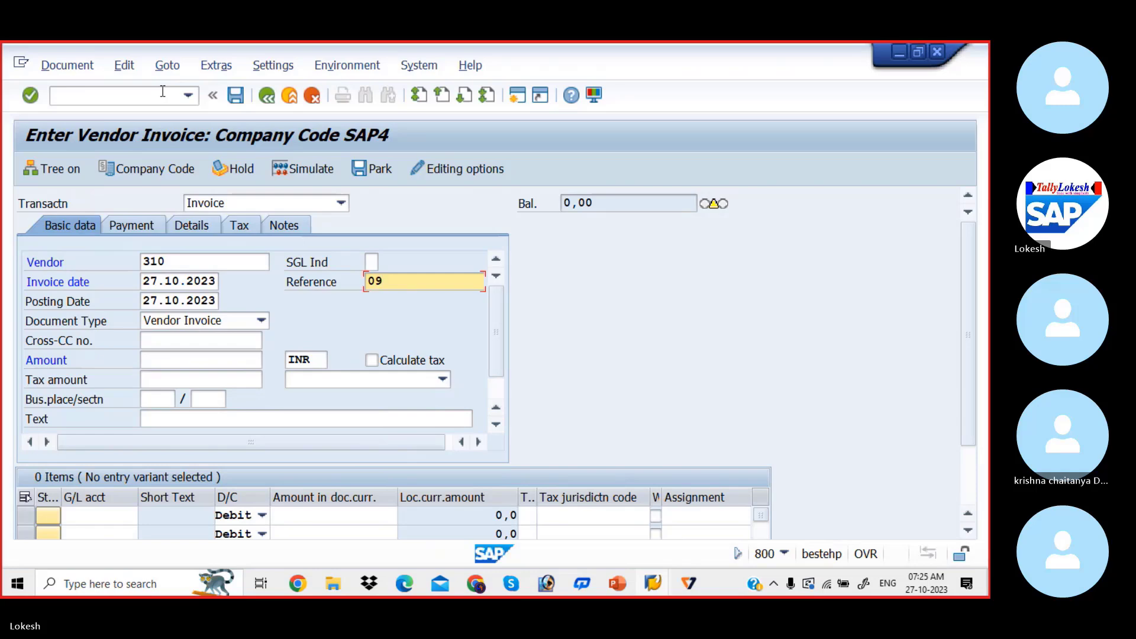
key("Tab")
key("Tab")
key("Tab")
key("Tab")
type("1")
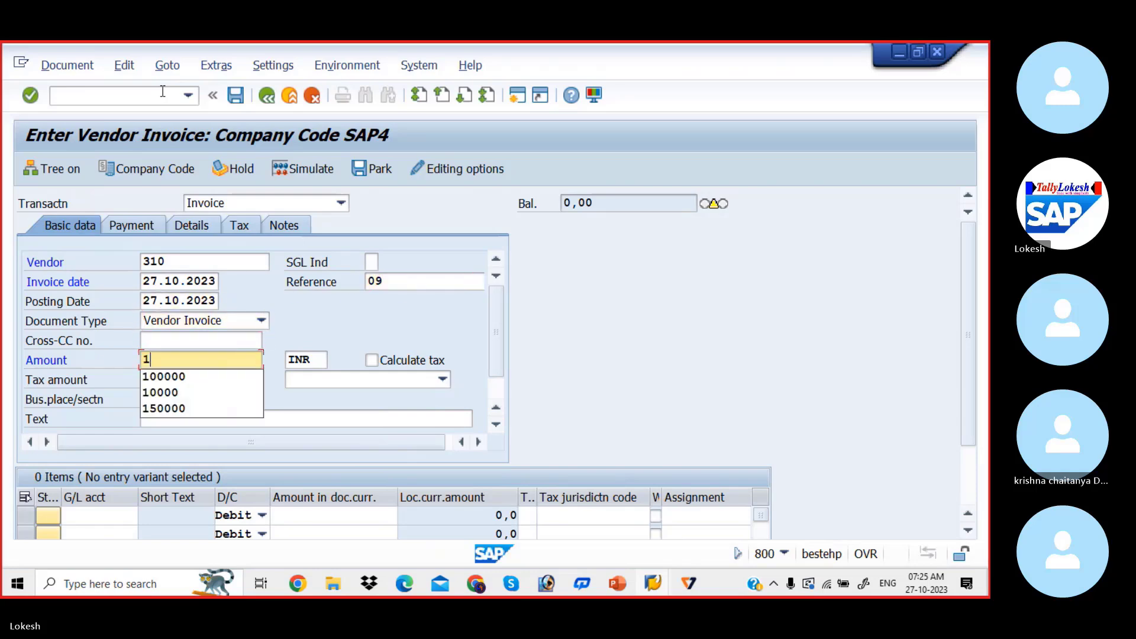
key("Down")
key("Return")
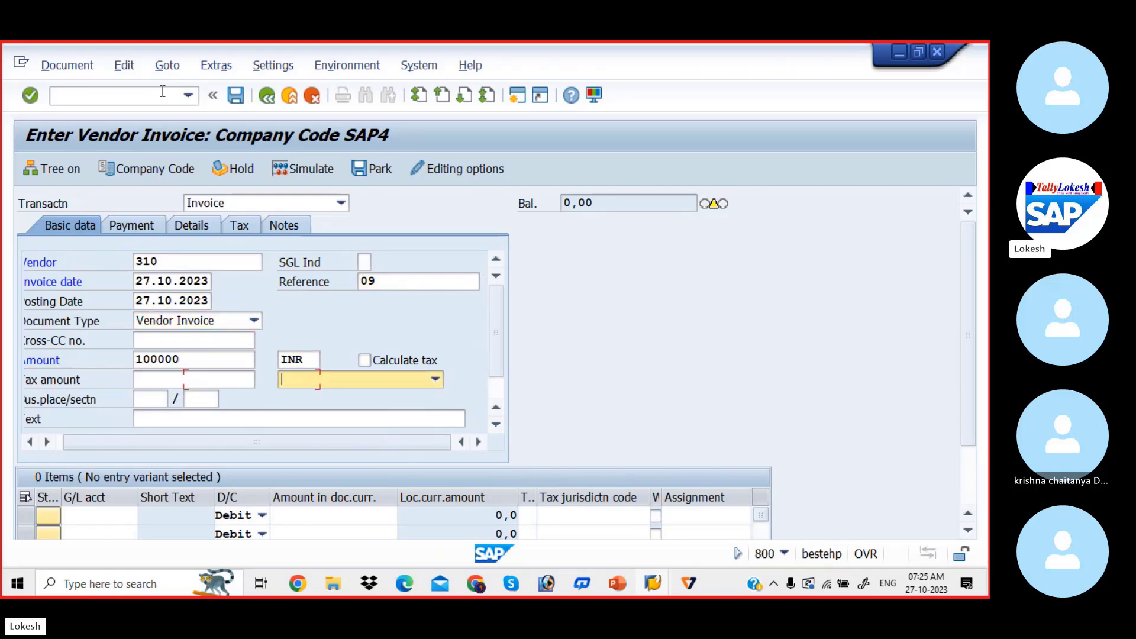
Set the vendor invoice's text to VENDOR INVOICE in the basic data
key("Tab")
key("Tab")
key("Tab")
key("Down")
key("Down")
key("Tab")
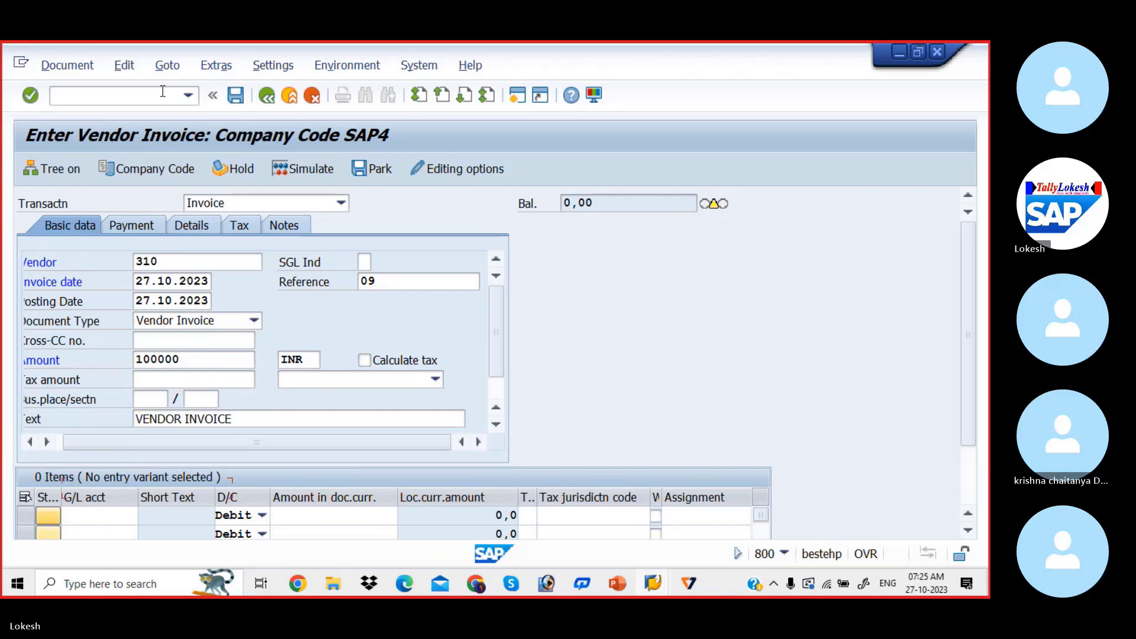
Enter a debit line item on the Purchase A/c G/L account with an amount of 100000 INR
key("Down")
key("Down")
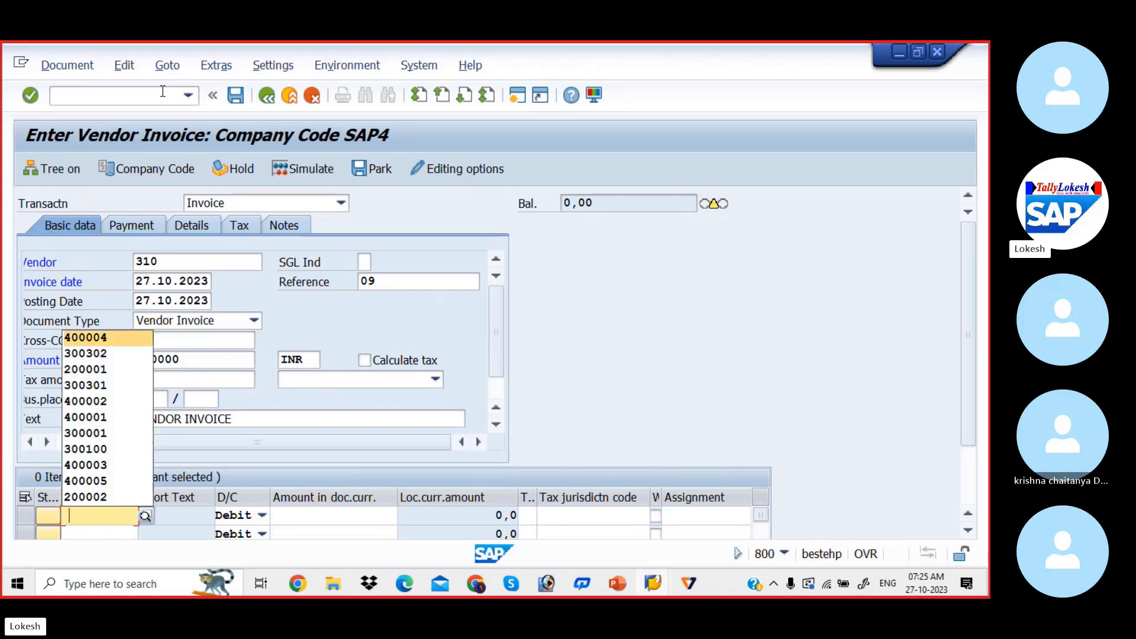
key("Return")
key("Tab")
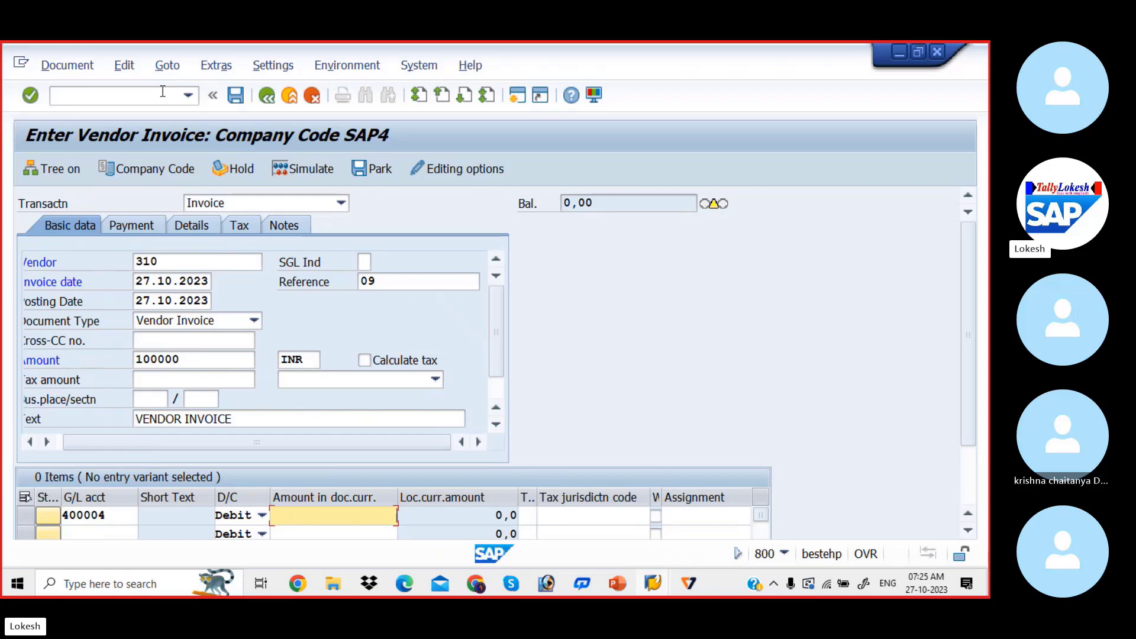
type("100000")
key("Tab")
key("Tab")
key("Tab")
key("Tab")
key("Tab")
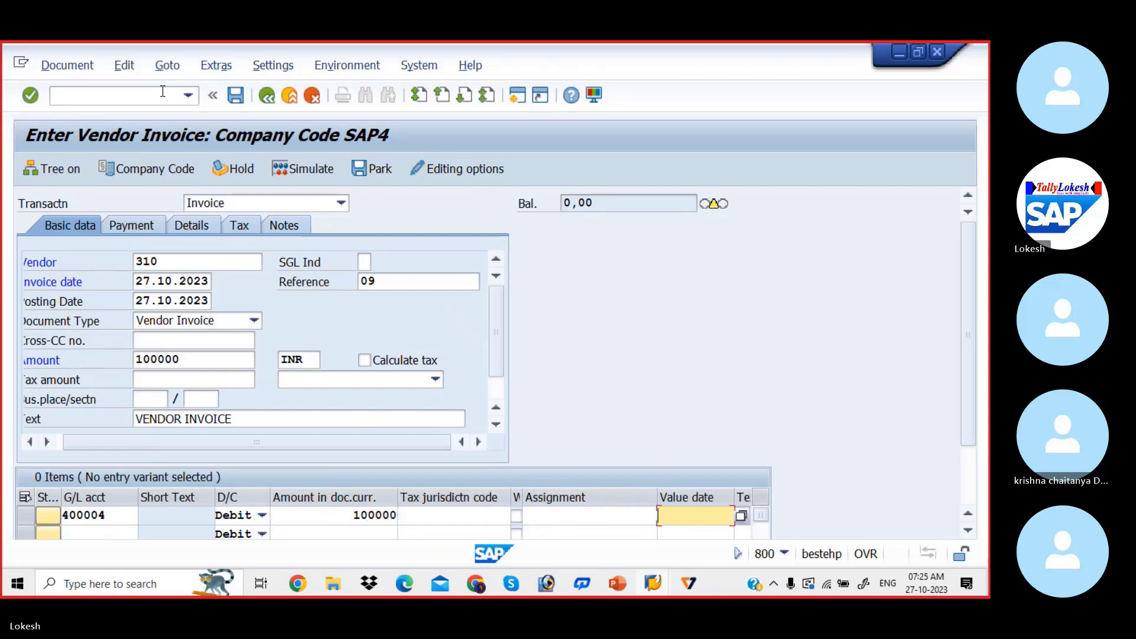
Set the purchase line item's value date to 27.10.2023 and its text to Purchase
type("2")
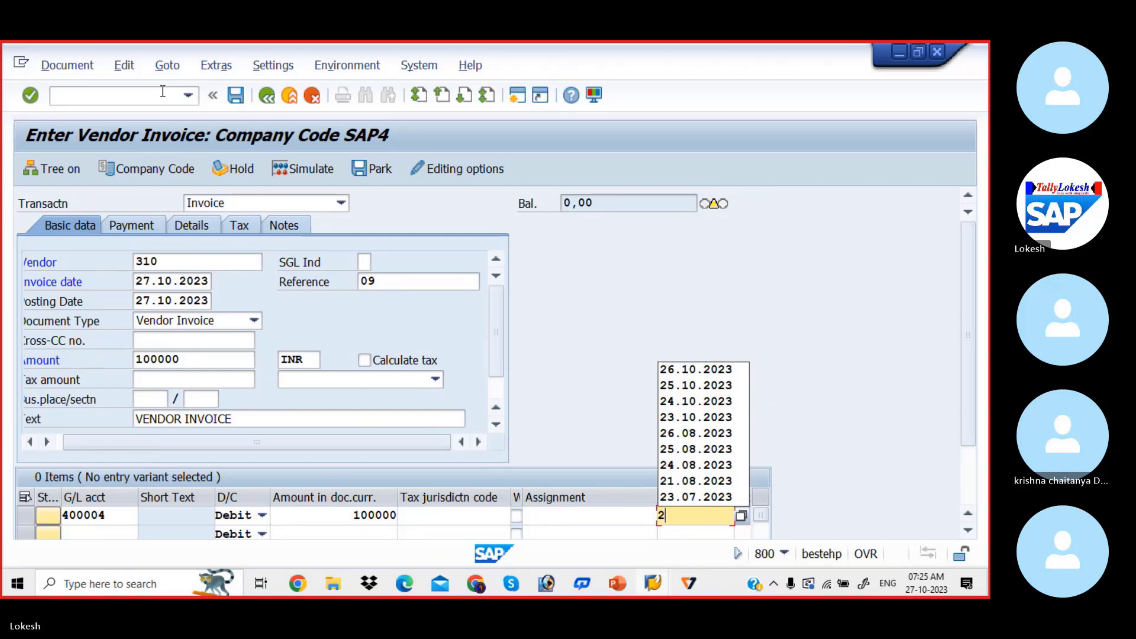
type("7.1")
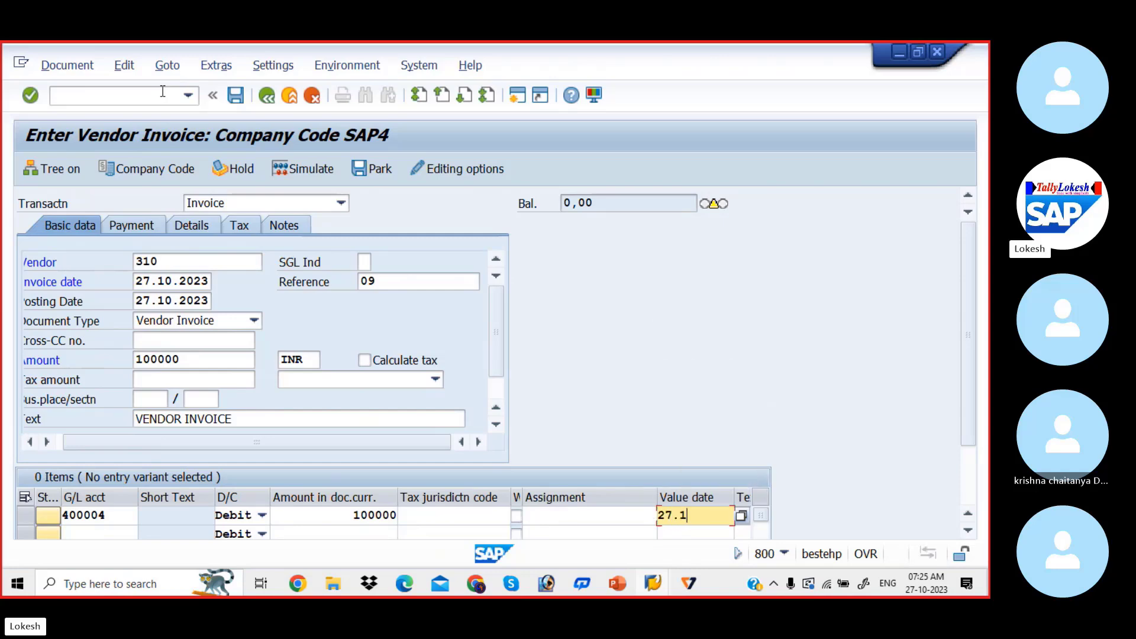
type("0.2023")
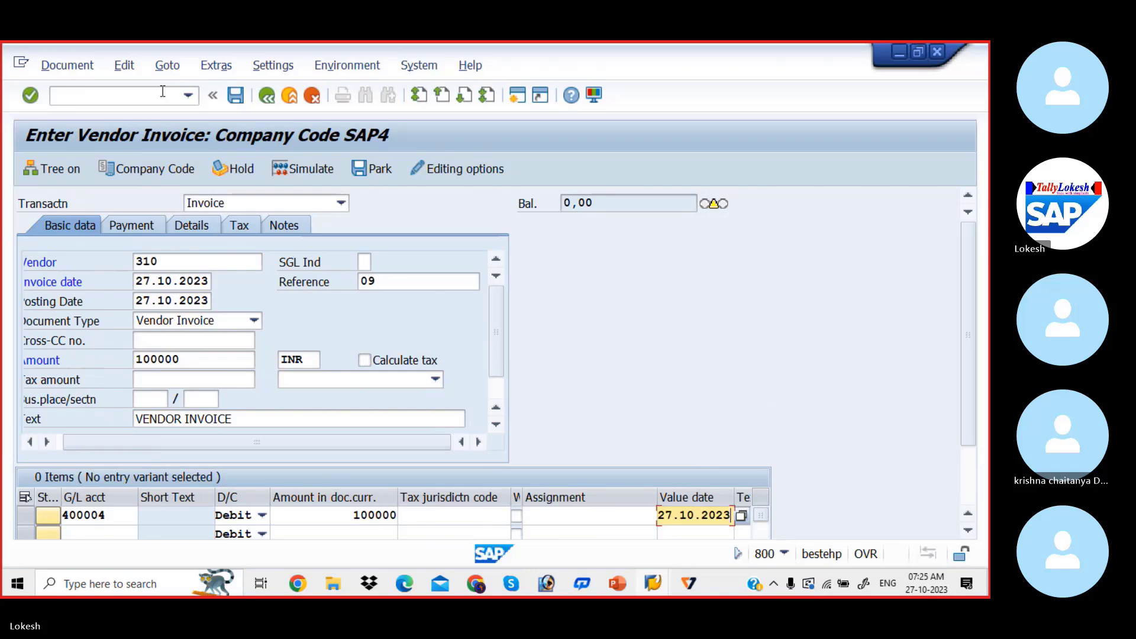
key("Tab")
key("BackSpace")
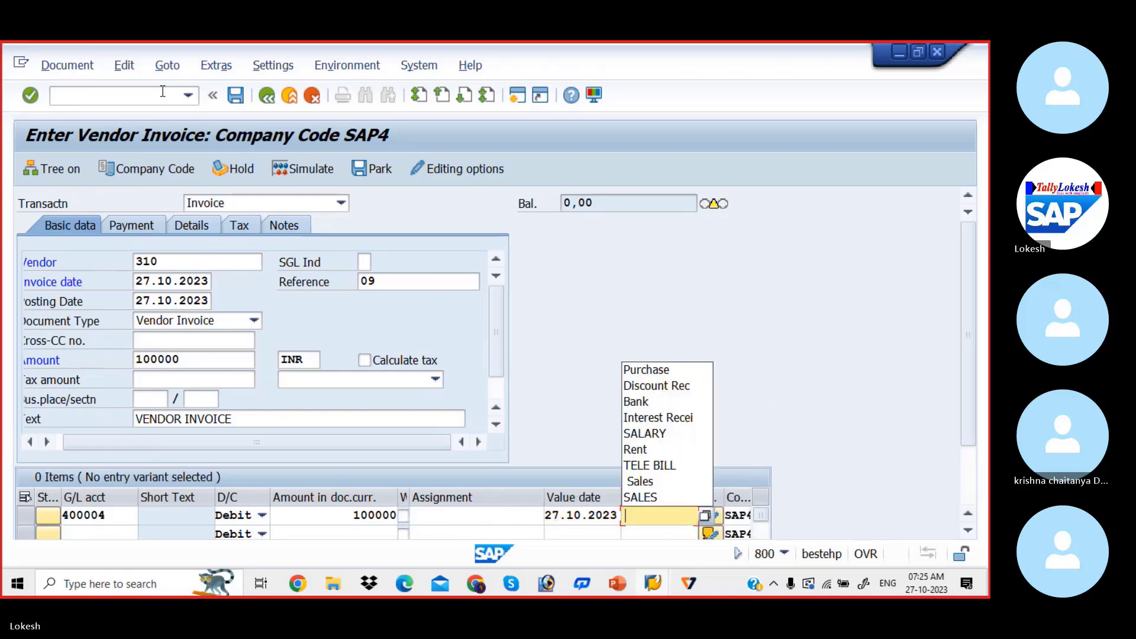
key("Down")
key("Return")
key("Return")
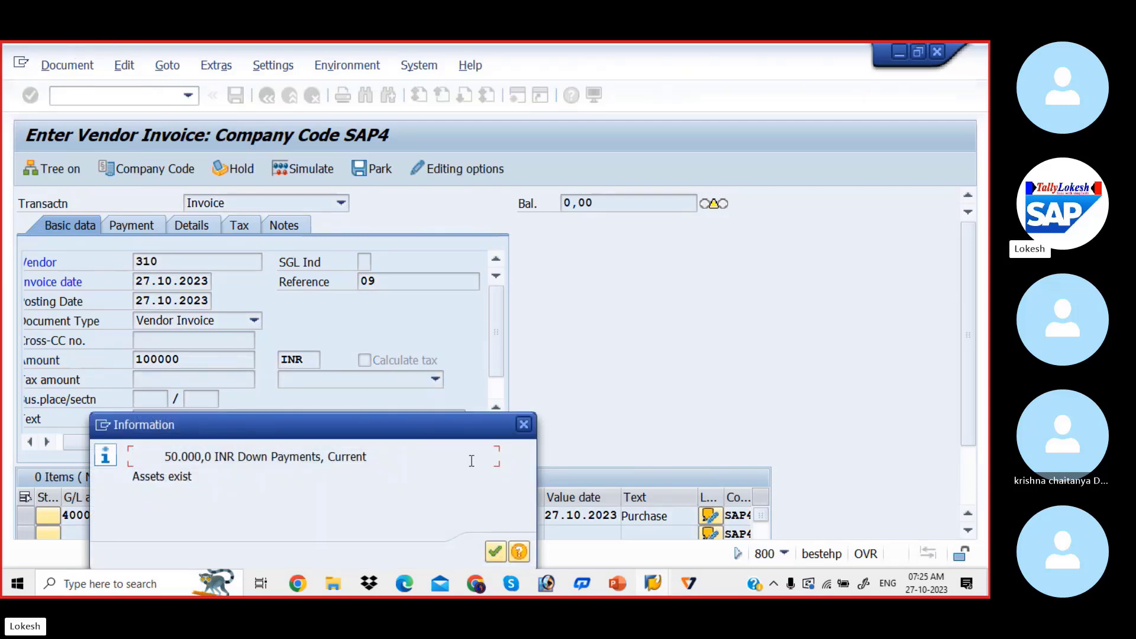
Dismiss the down payment notice and the line item's long text, simulate the vendor invoice and post it
left_click(494, 553)
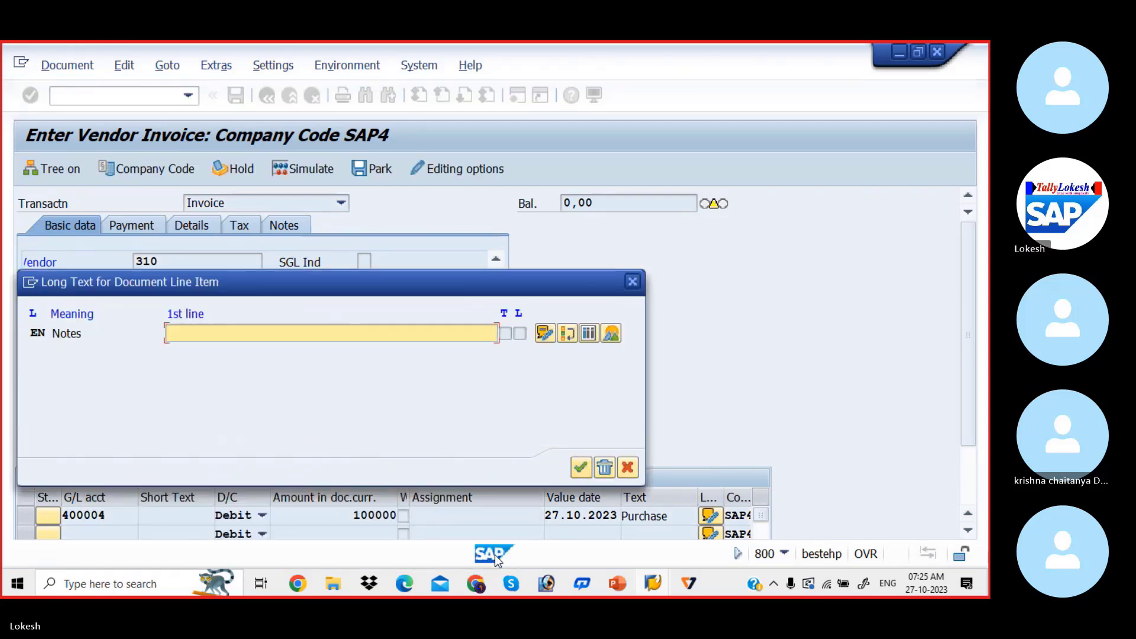
left_click(632, 282)
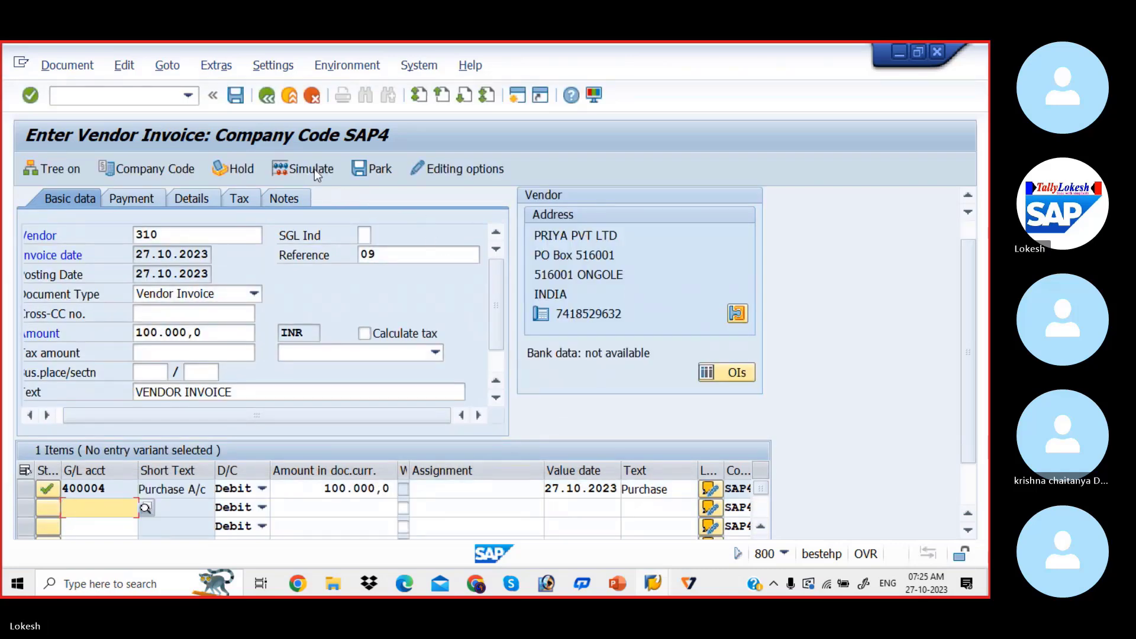
left_click(314, 169)
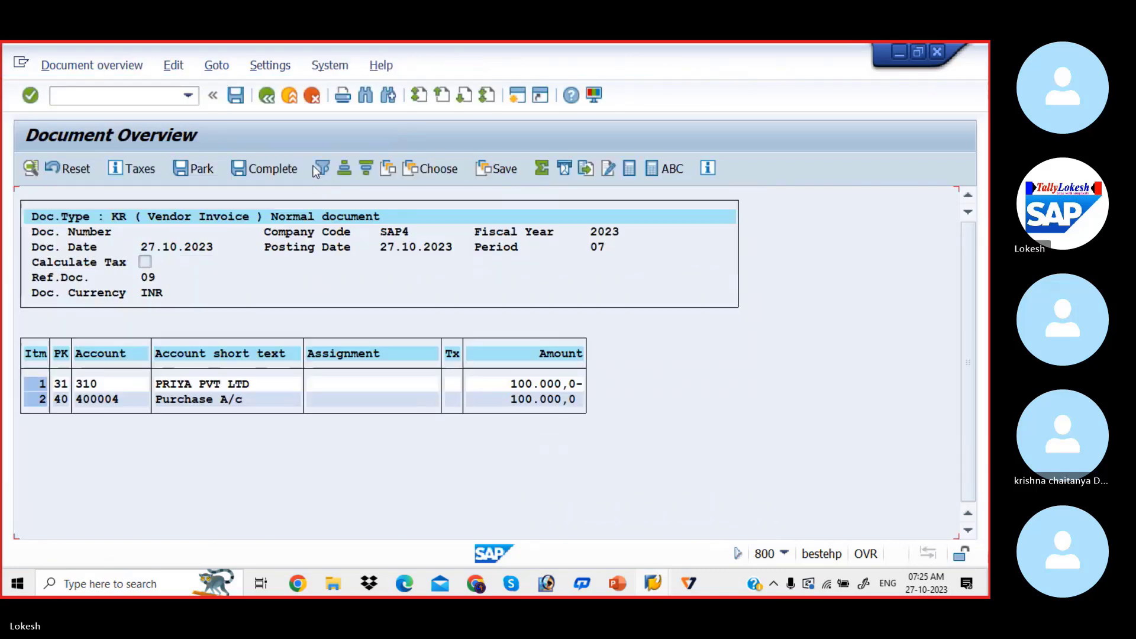
left_click(235, 96)
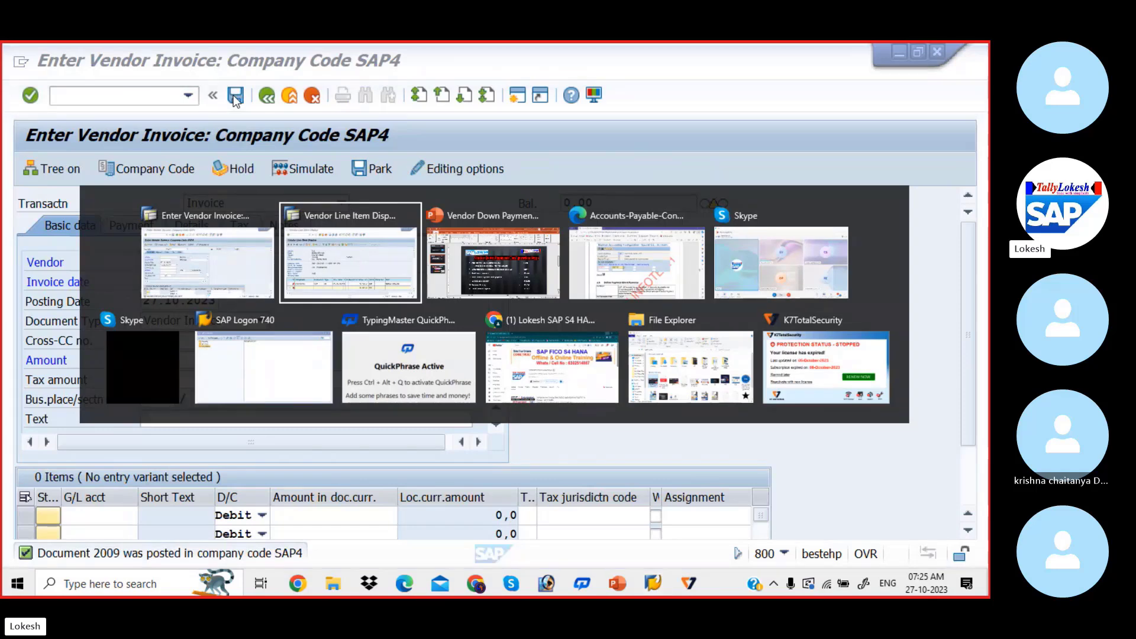
Switch to the Vendor Line Item Display session and refresh the vendor's list of items
key("alt+Tab")
left_click(53, 69)
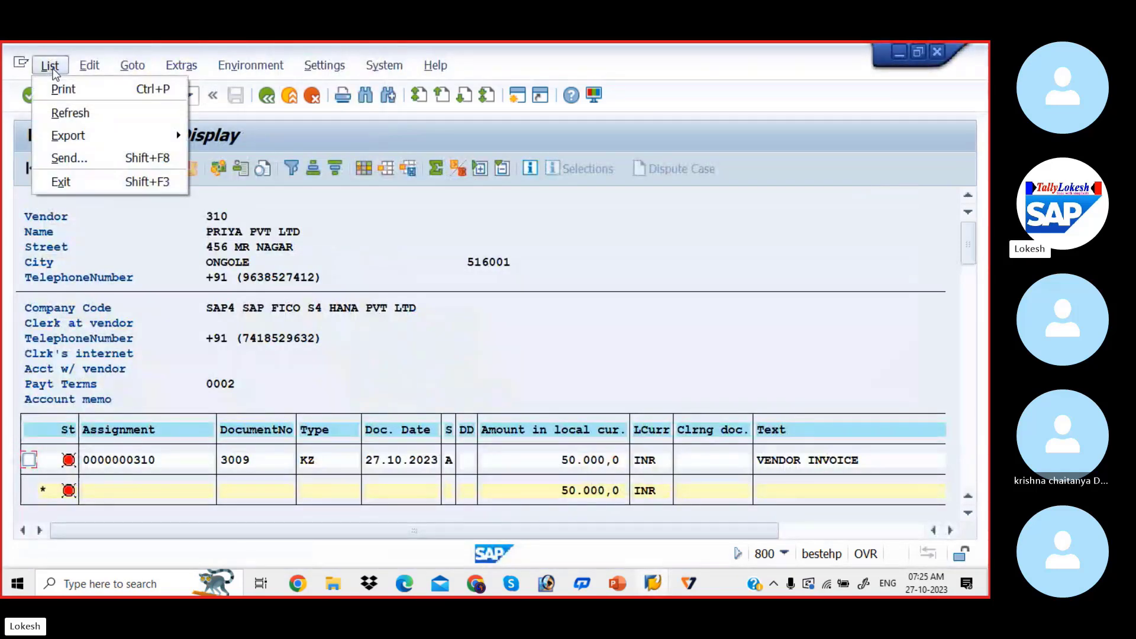
left_click(93, 120)
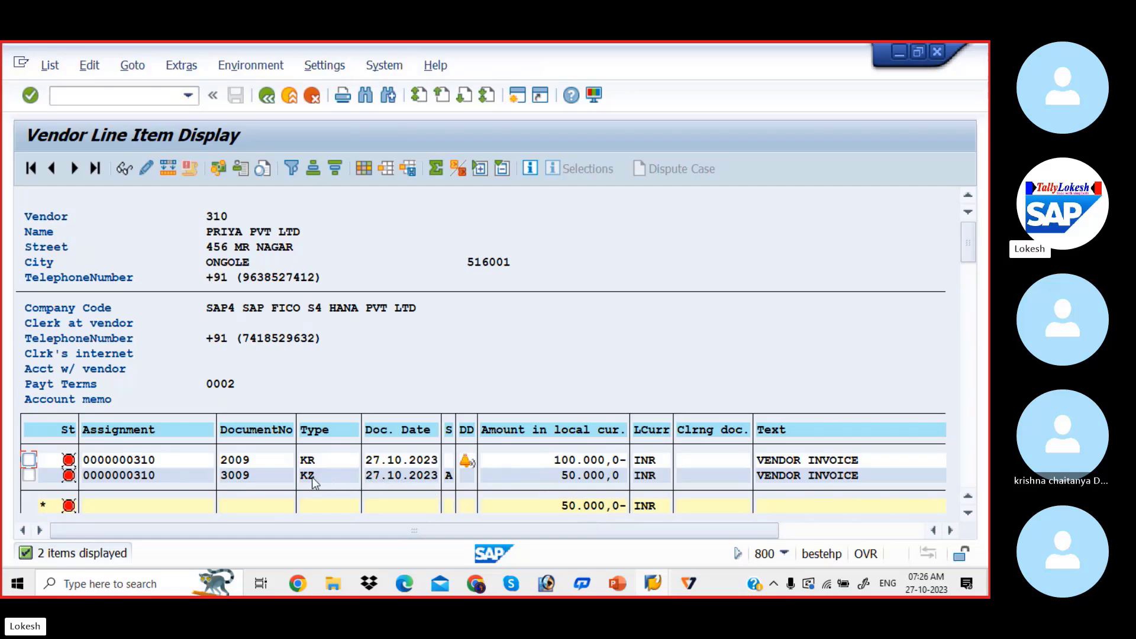
Check the configuration steps slide in PowerPoint and open transaction F-54 in the SAP vendor invoice session
key("alt+Tab")
key("alt+Tab")
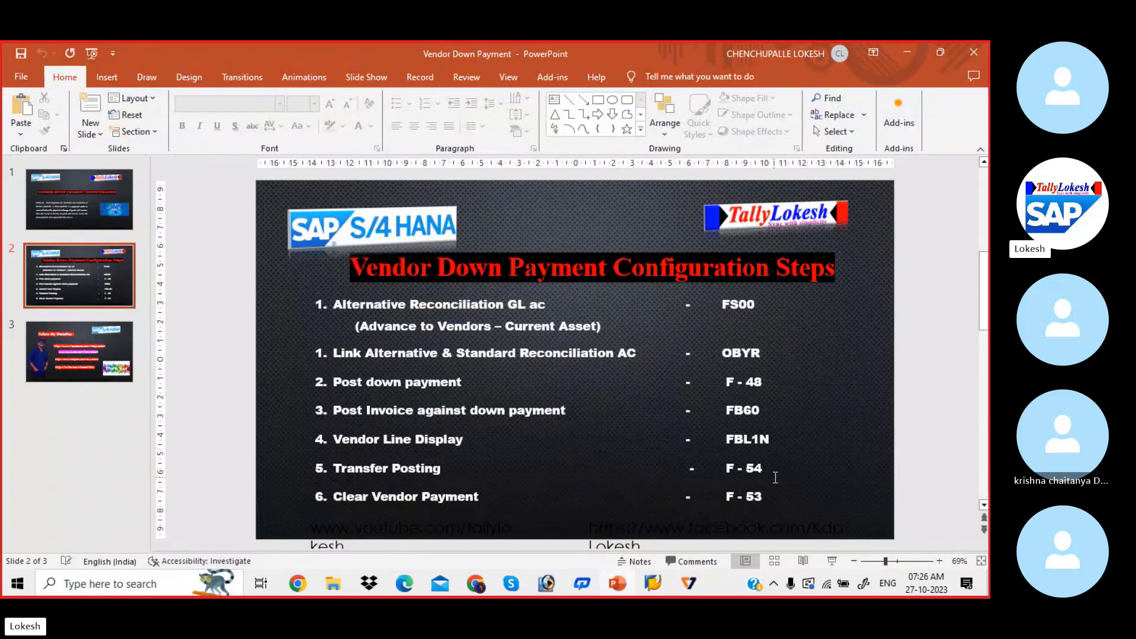
key("alt+Tab")
key("alt+Tab")
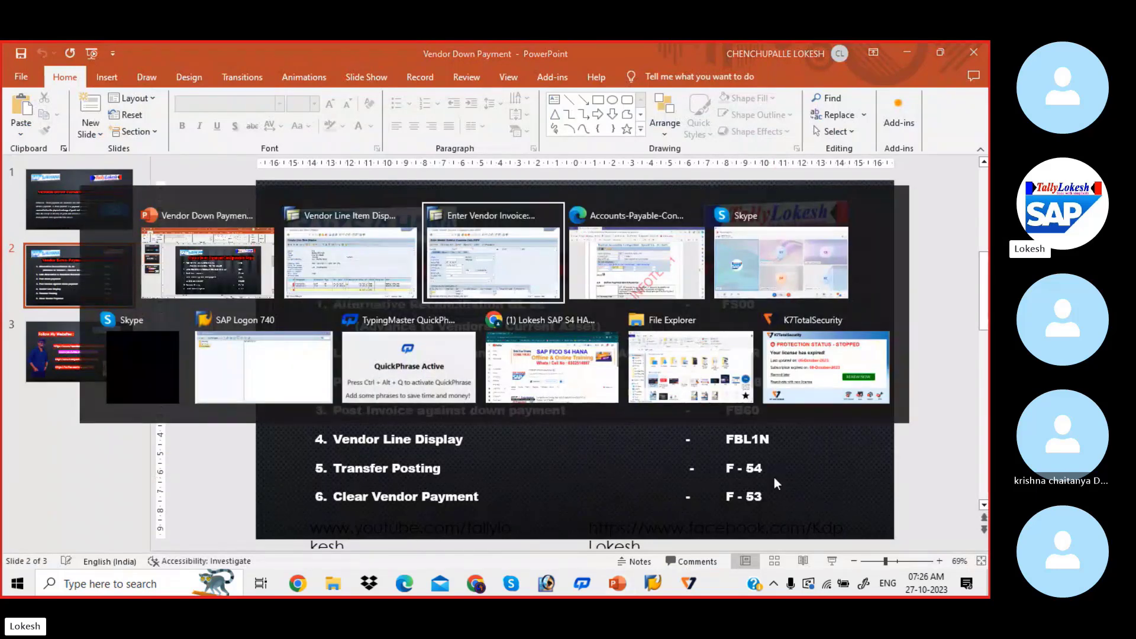
left_click(136, 91)
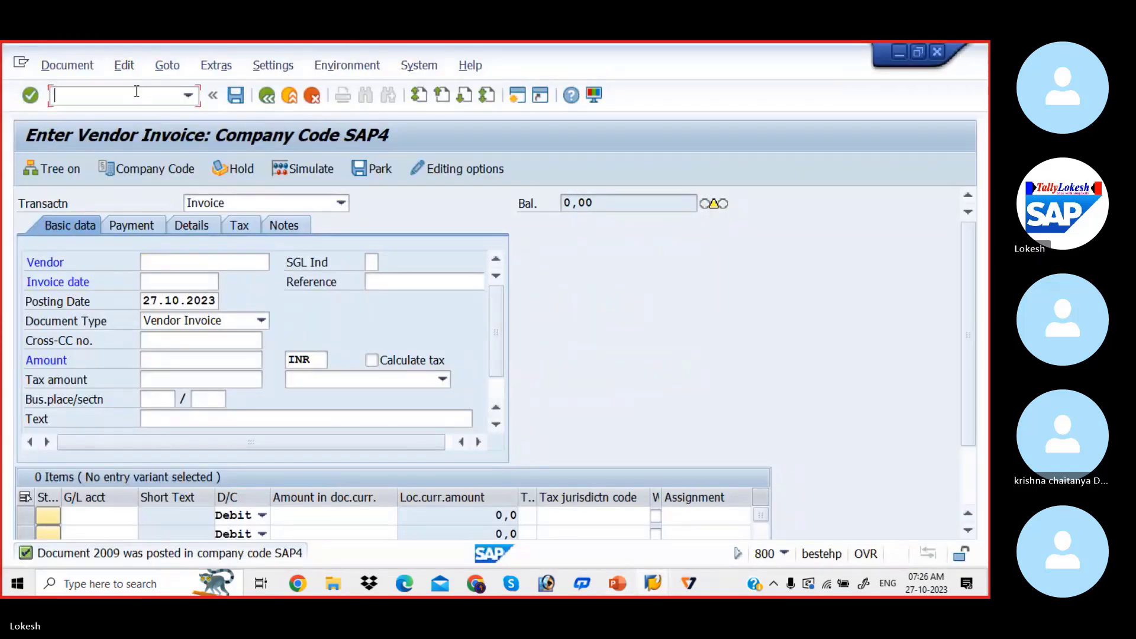
type("/n")
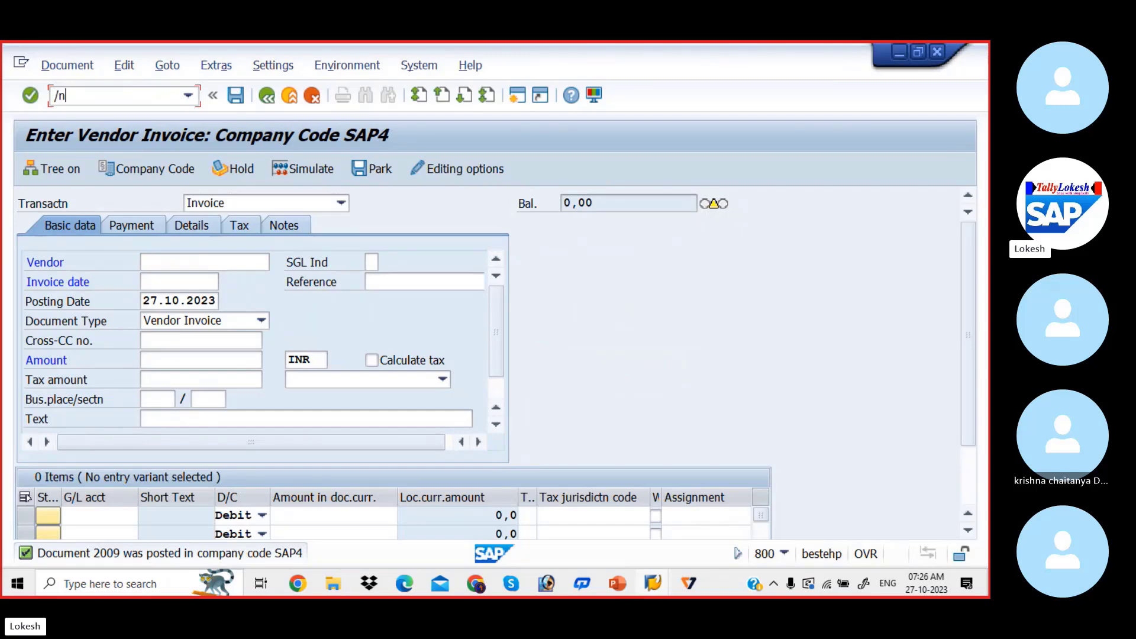
type("f-54")
key("Return")
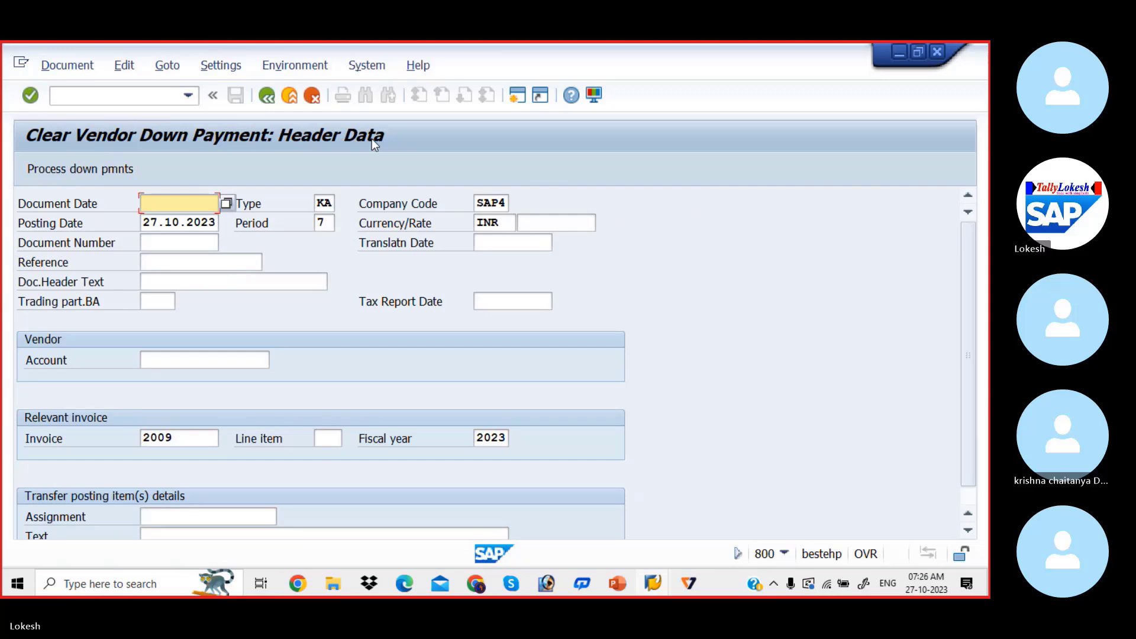
key("alt+Tab")
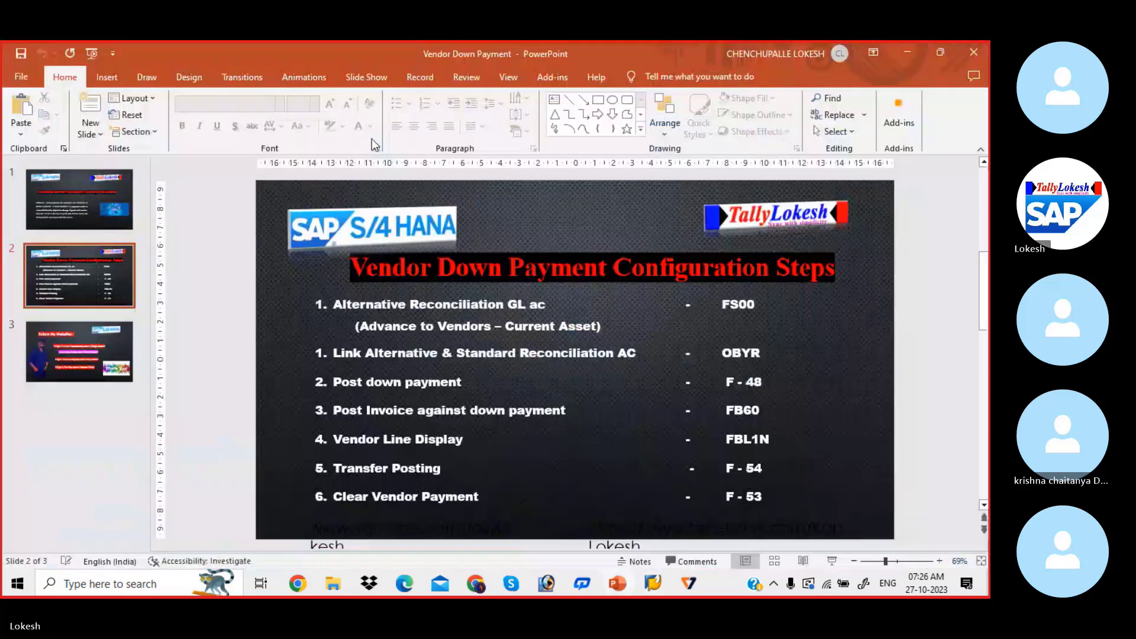
key("alt+Tab")
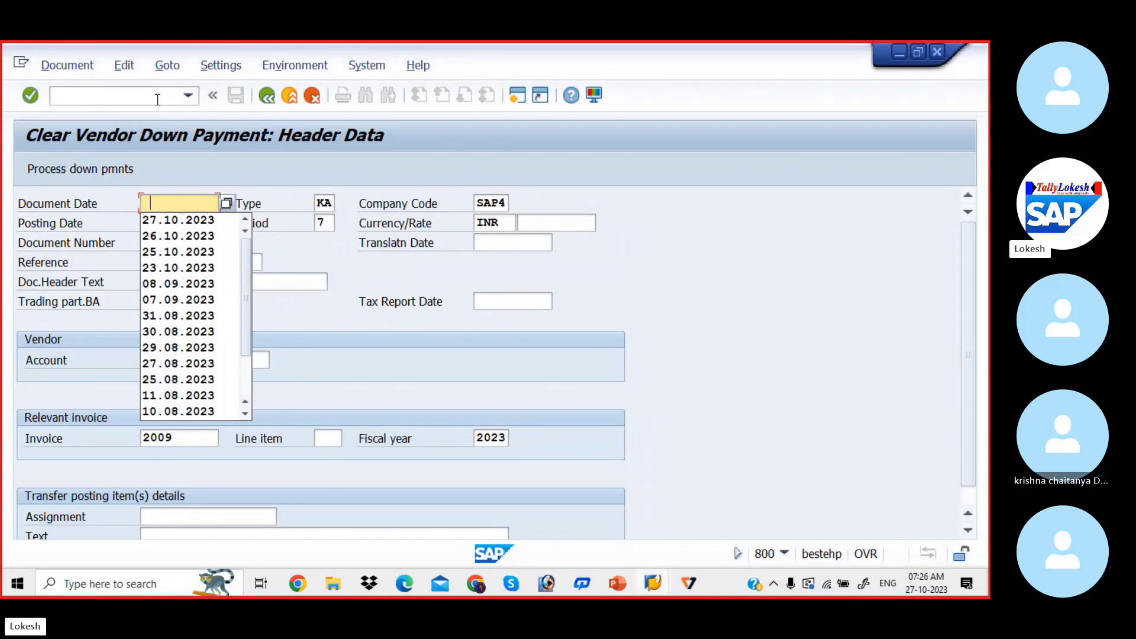
Set the down payment clearing's document date to 27.10.2023 and its reference to 01
key("Down")
key("Return")
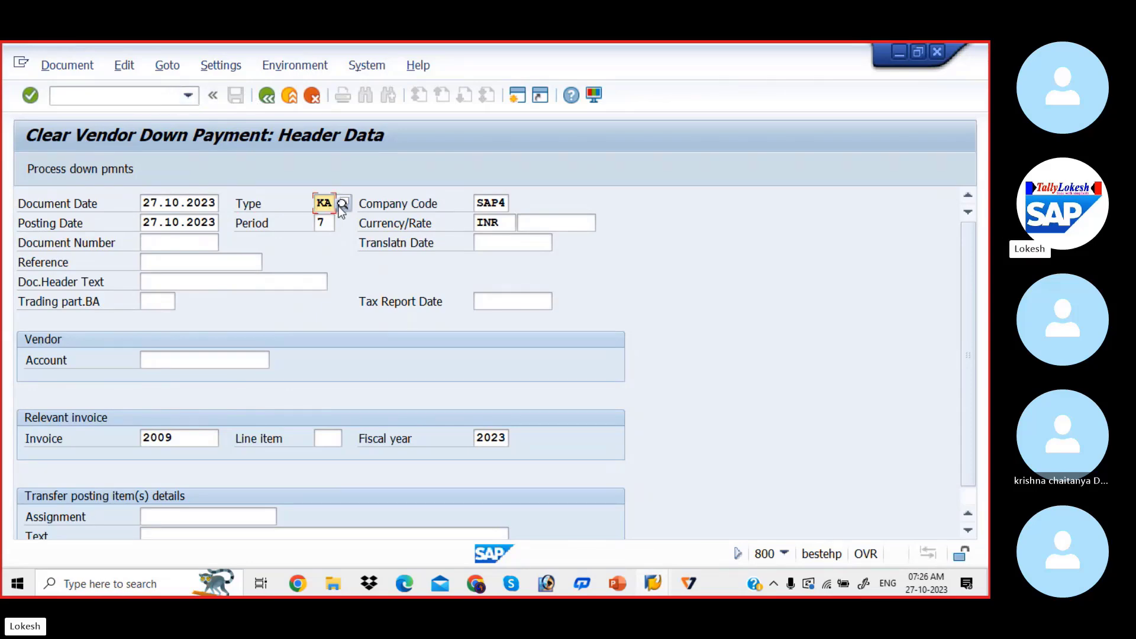
left_click(222, 256)
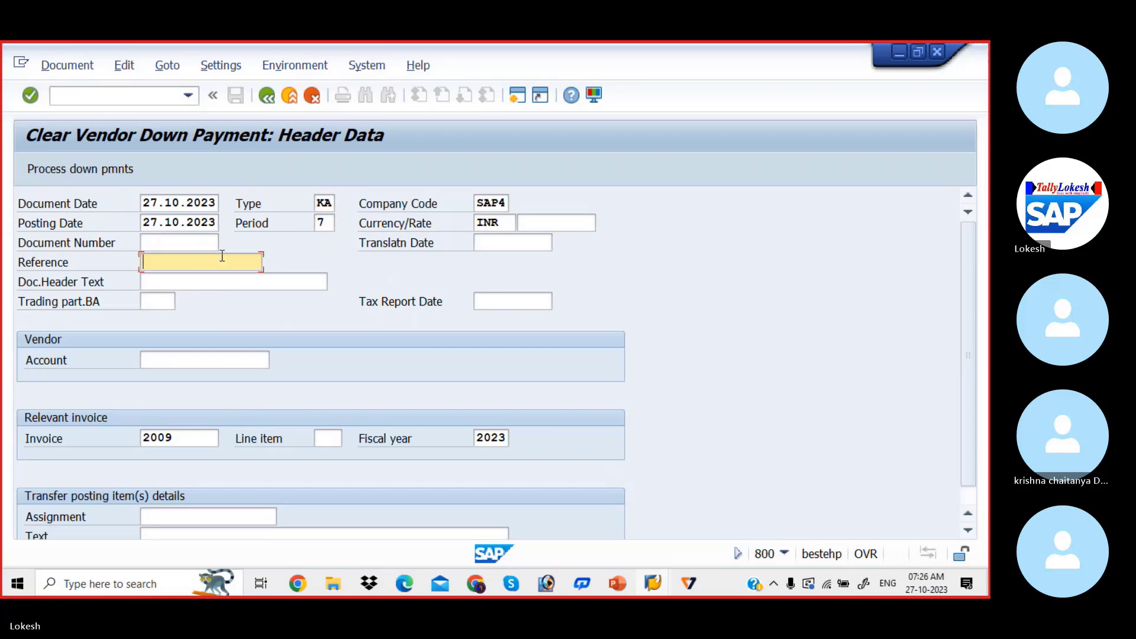
type("01")
key("Tab")
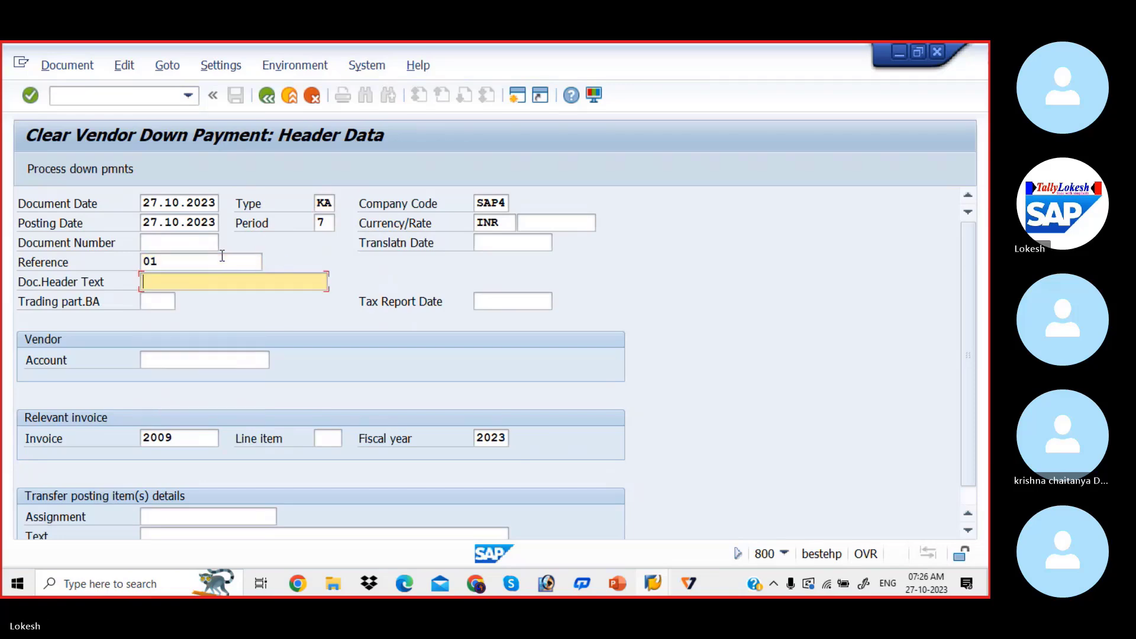
Set the clearing's document header text to Vendor Payment and assign the PRIYA PVT LTD vendor account
type("v")
key("Down")
key("Down")
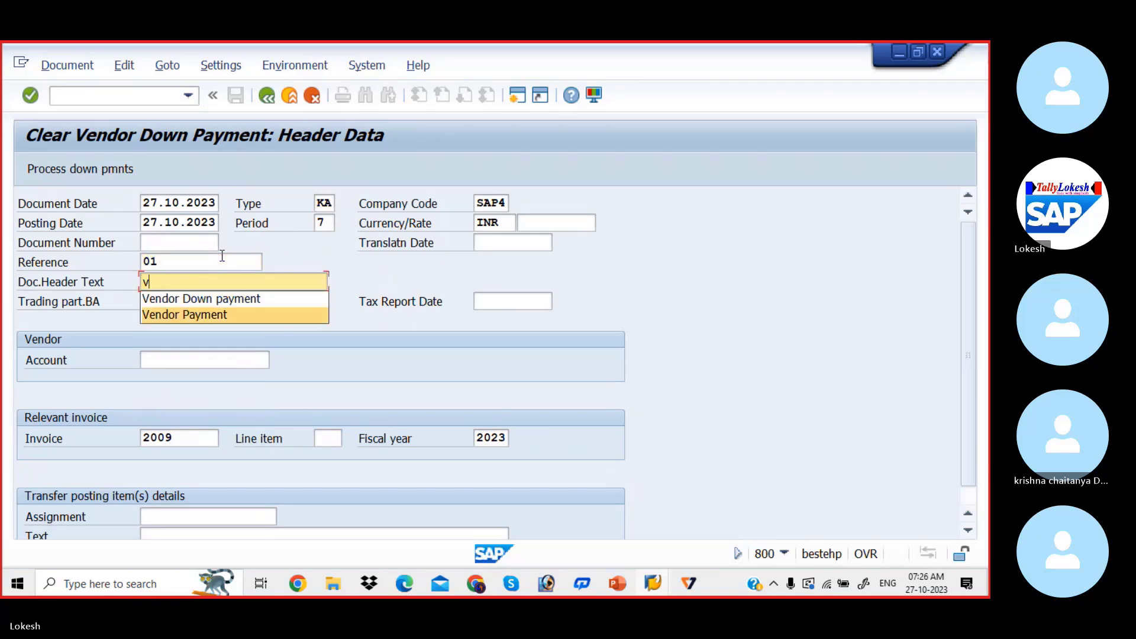
key("Return")
key("Tab")
key("Tab")
key("Tab")
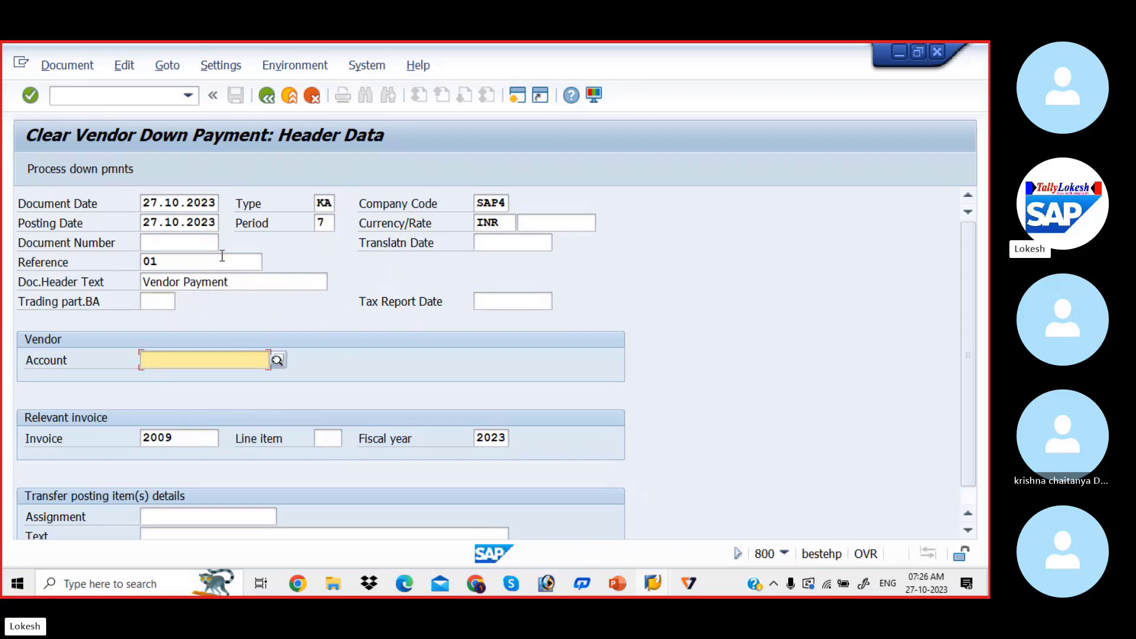
key("BackSpace")
key("Down")
key("Return")
Set the transfer posting item's text to VENDOR INVOICE and try to process the vendor's down payments
key("Tab")
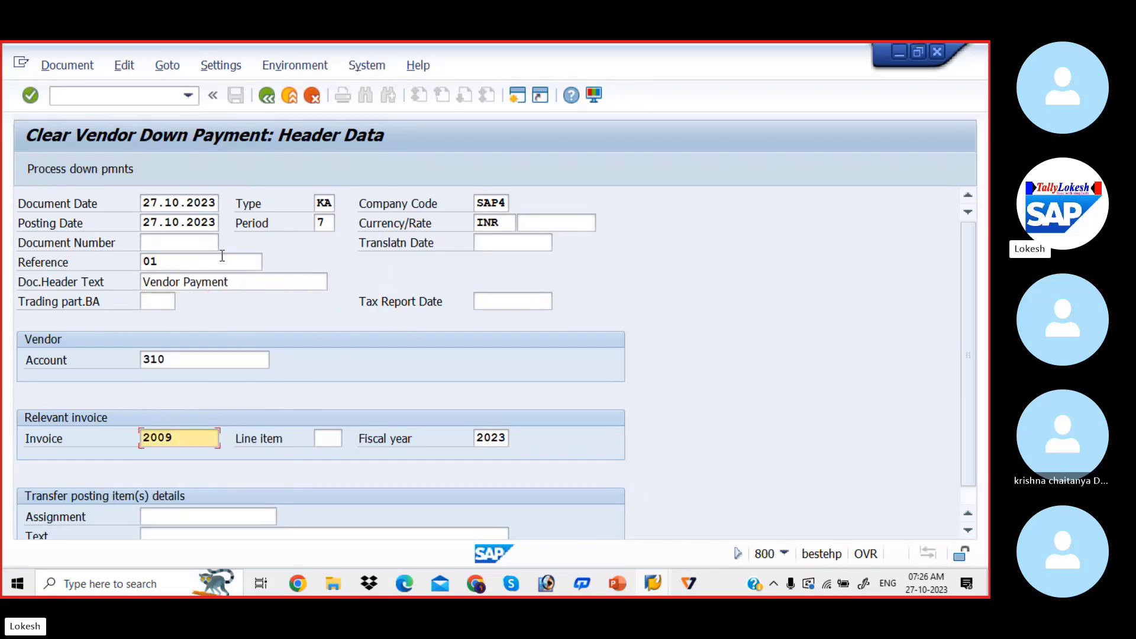
key("Tab")
key("Tab")
key("Tab")
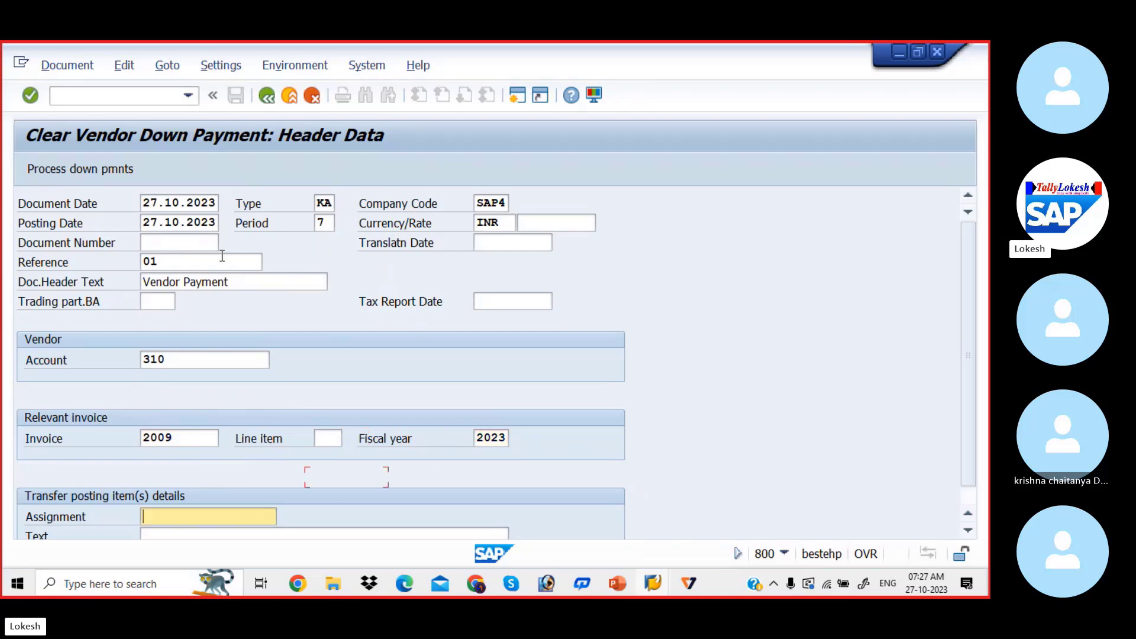
key("Tab")
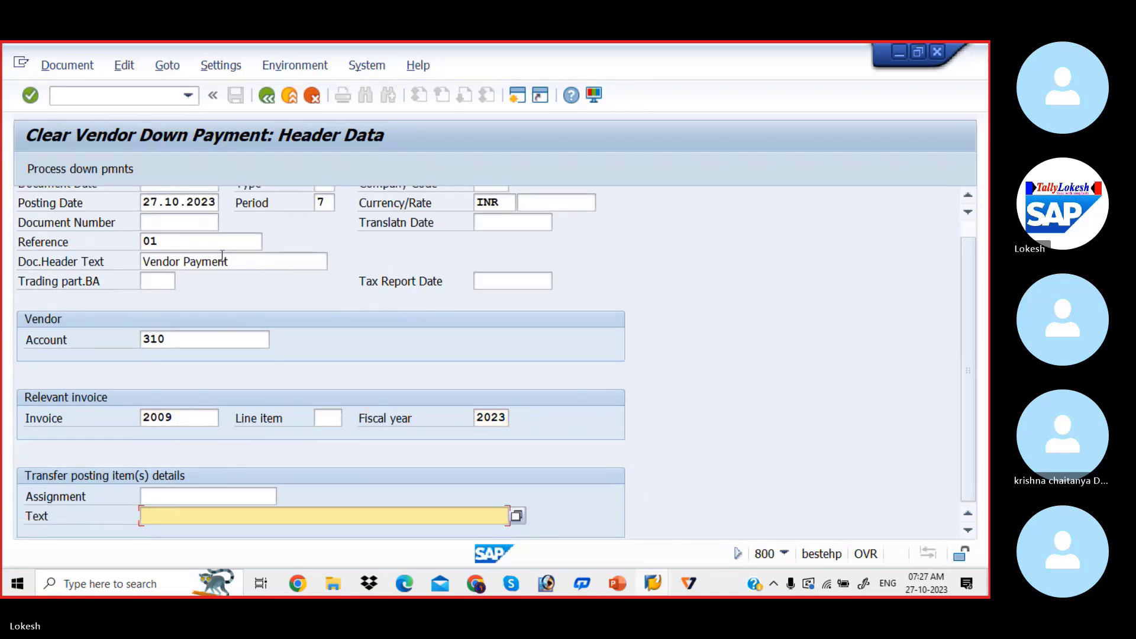
type("V")
key("Down")
key("Return")
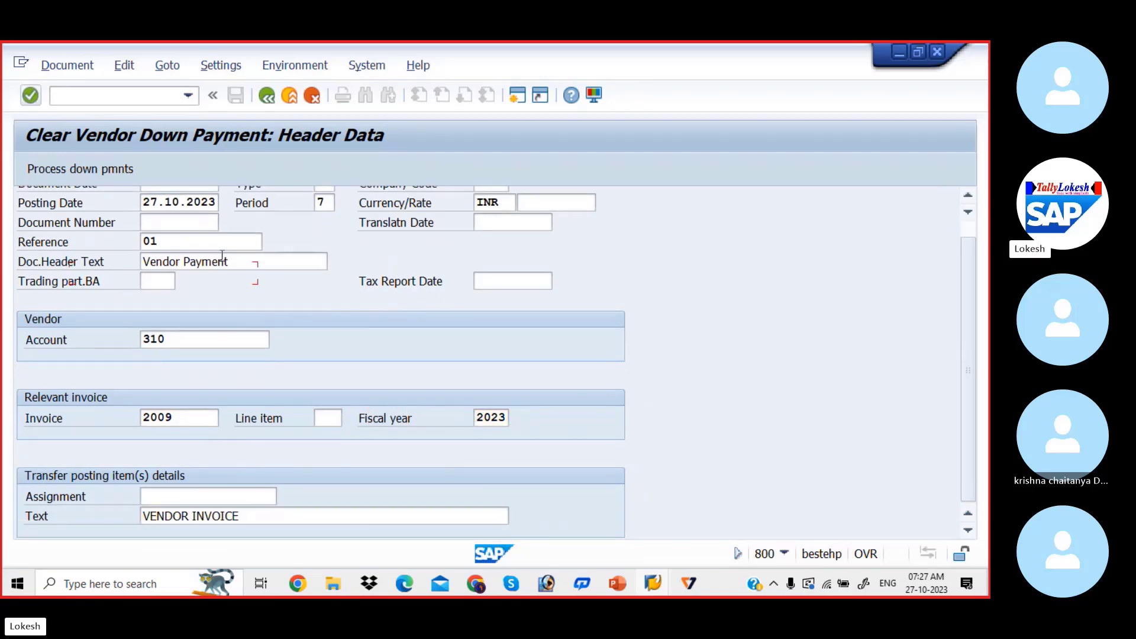
key("Tab")
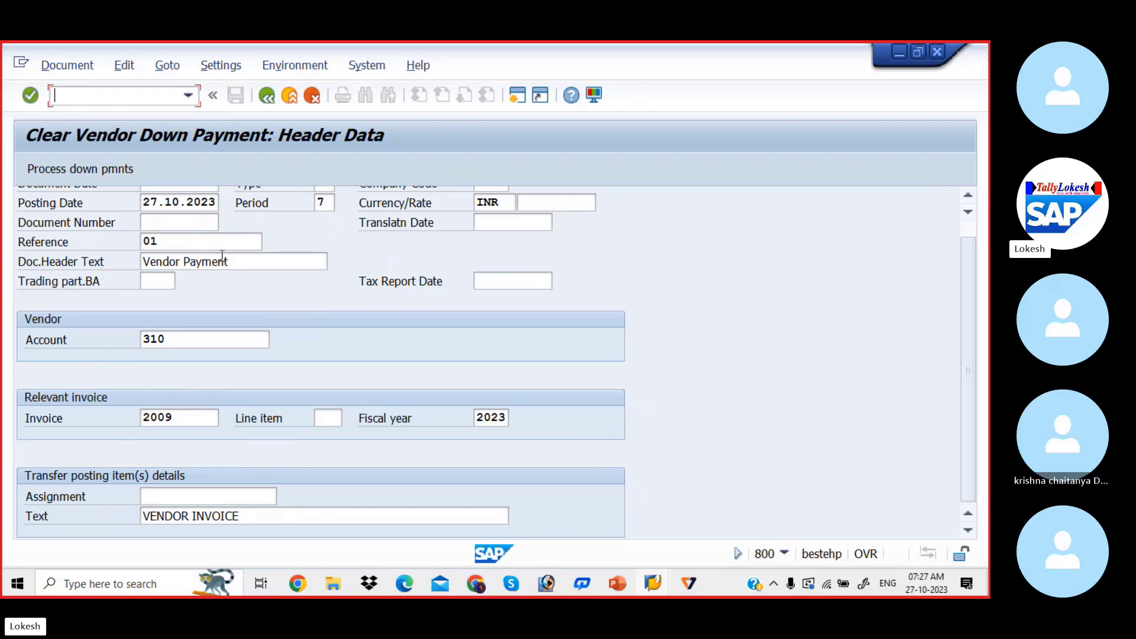
left_click(90, 169)
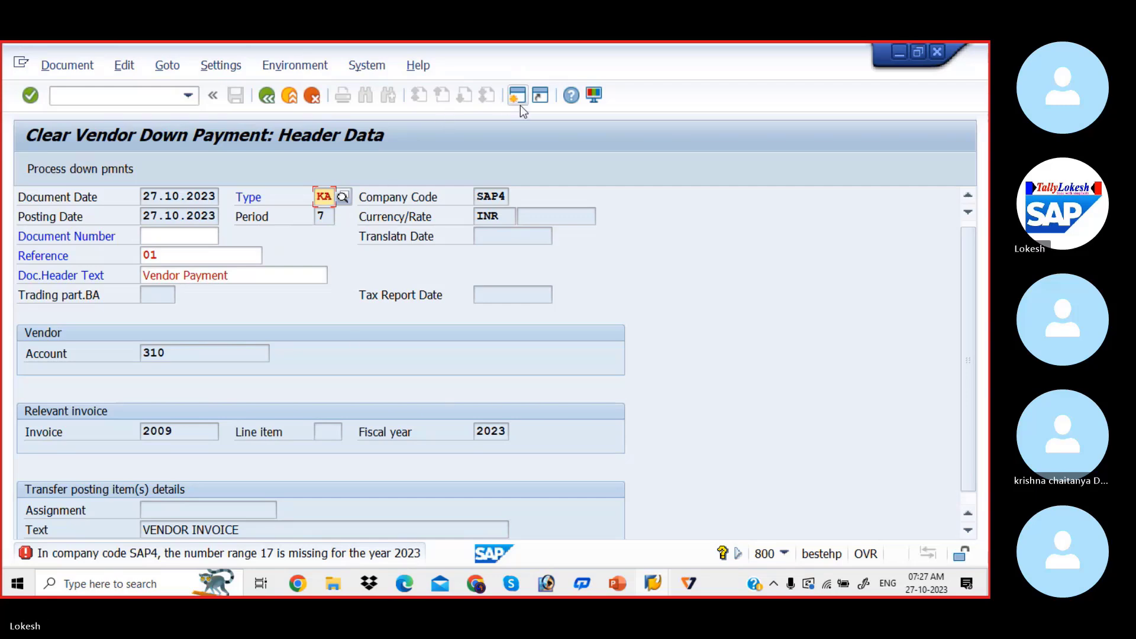
Open transaction FBN1 to maintain the accounting document number ranges
left_click(153, 99)
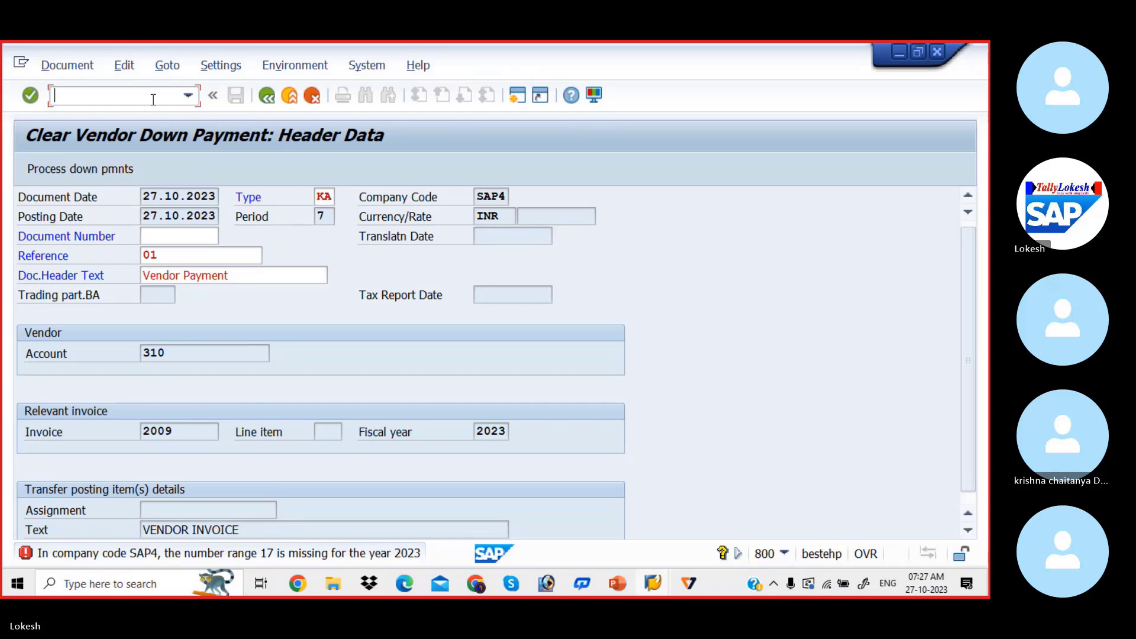
type("/nfb")
key("BackSpace")
key("BackSpace")
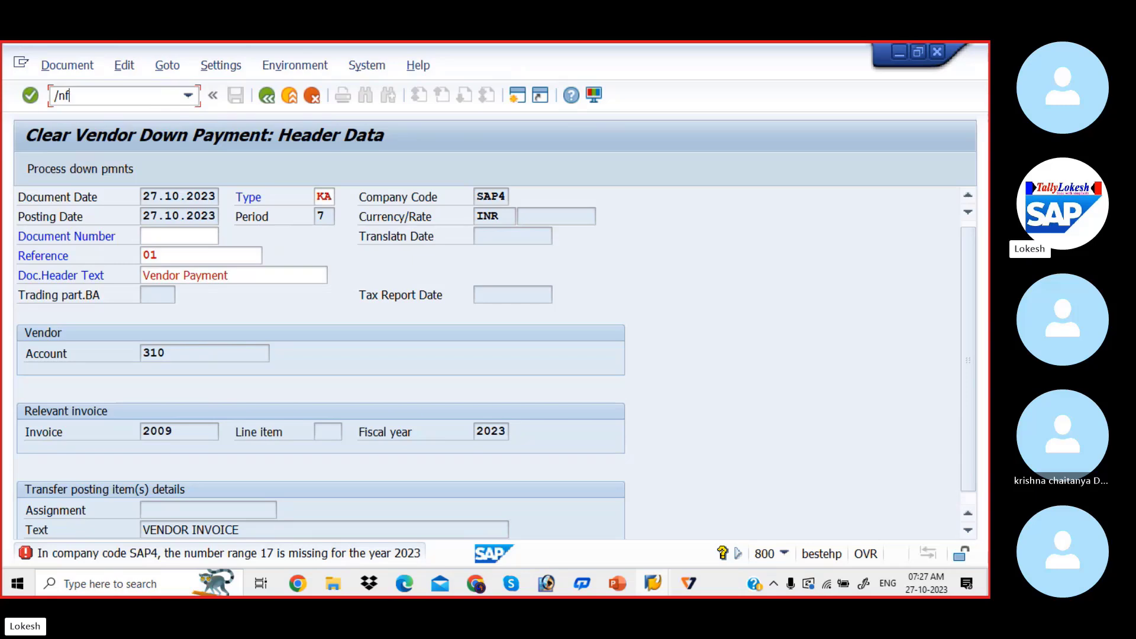
key("BackSpace")
type("NFBN")
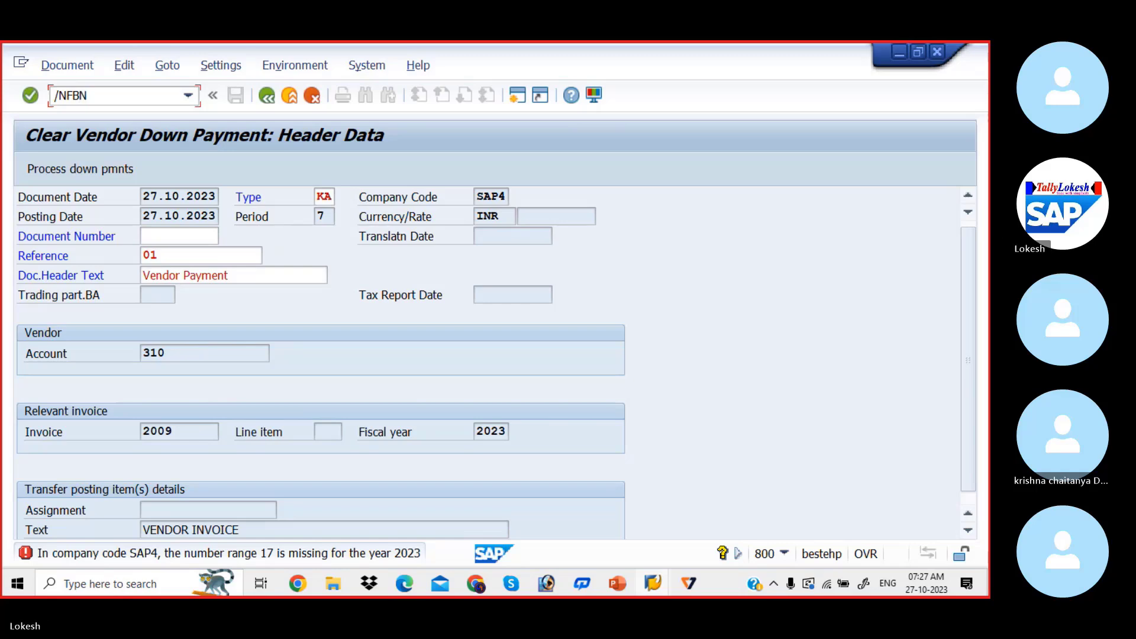
type("1")
key("Return")
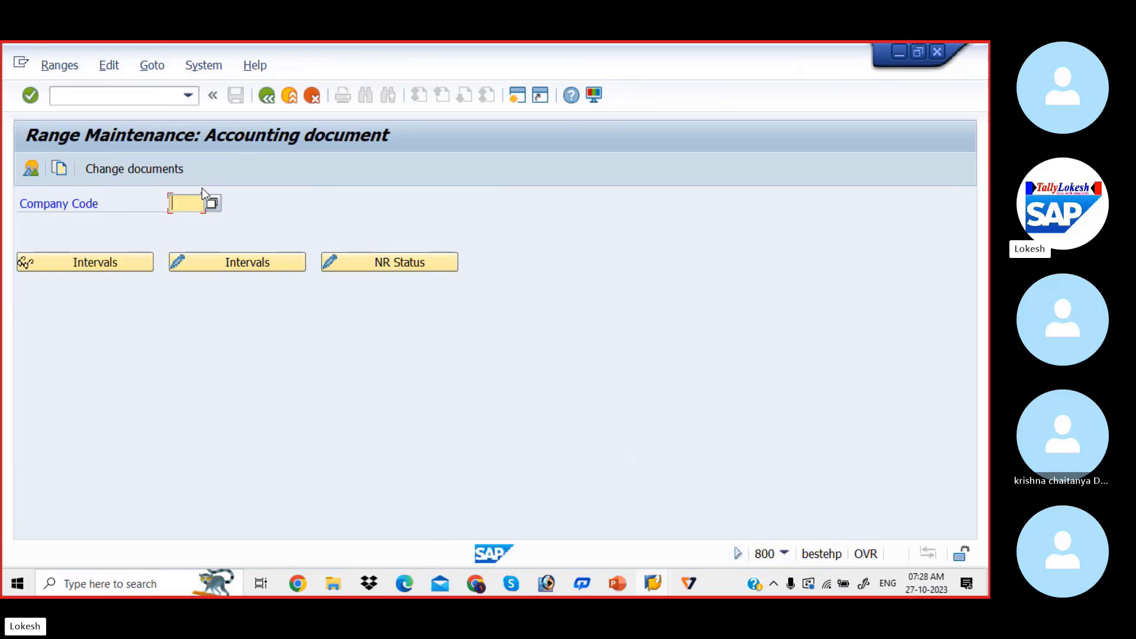
Open the number range intervals of company code SAP4 for editing
type("S")
key("Down")
key("Tab")
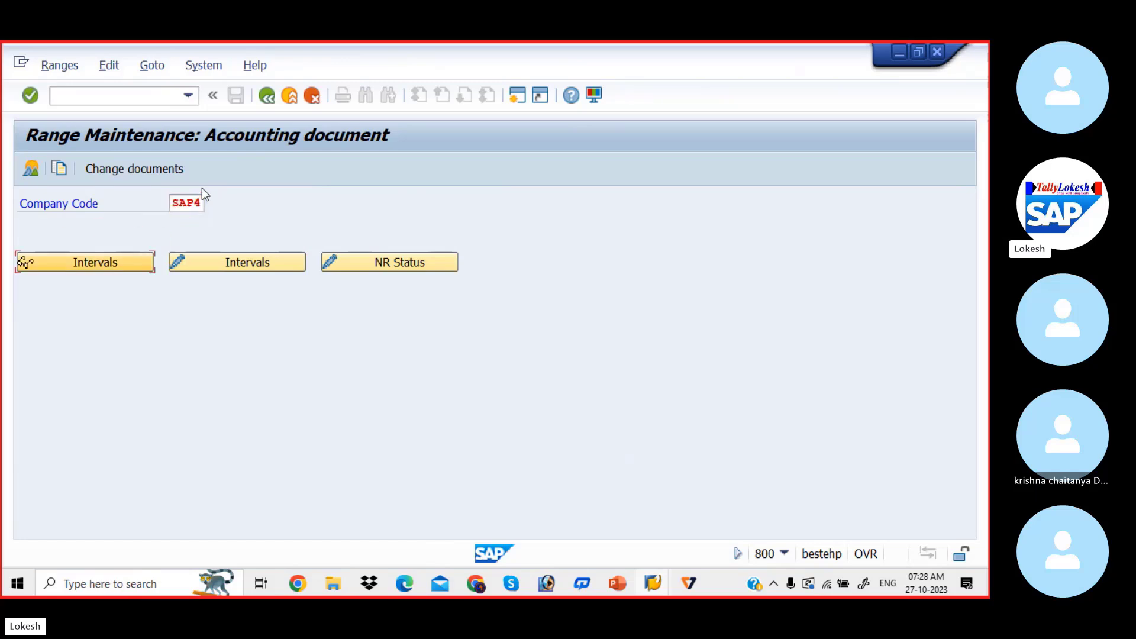
left_click(246, 261)
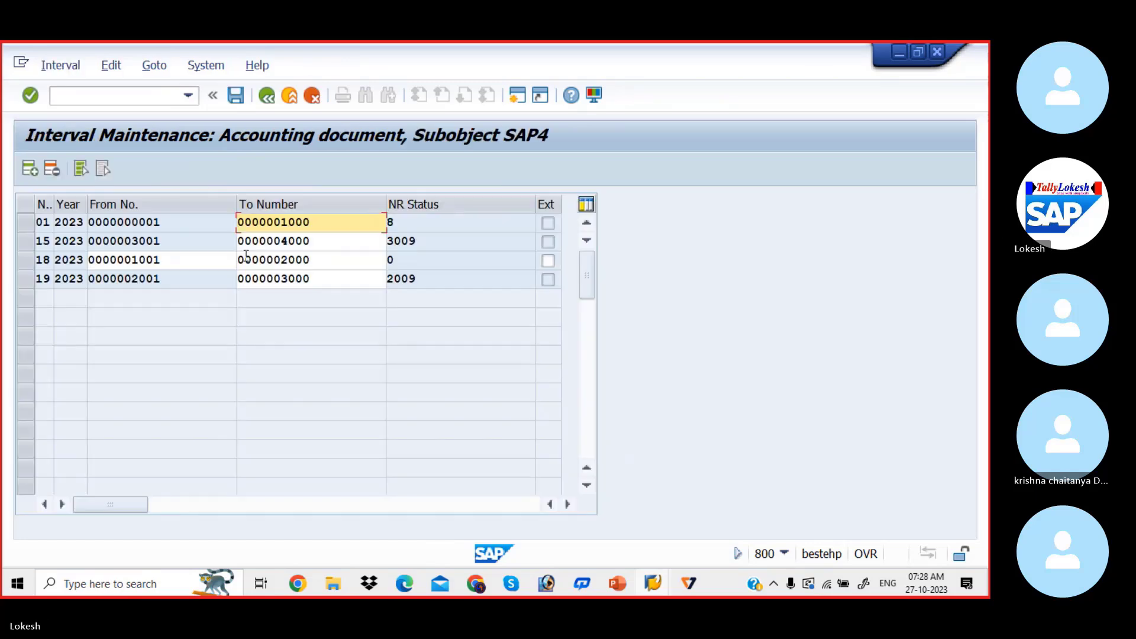
Insert a number range interval 15 for year 2023 from 40001 to 5000 and try to save it
left_click(30, 169)
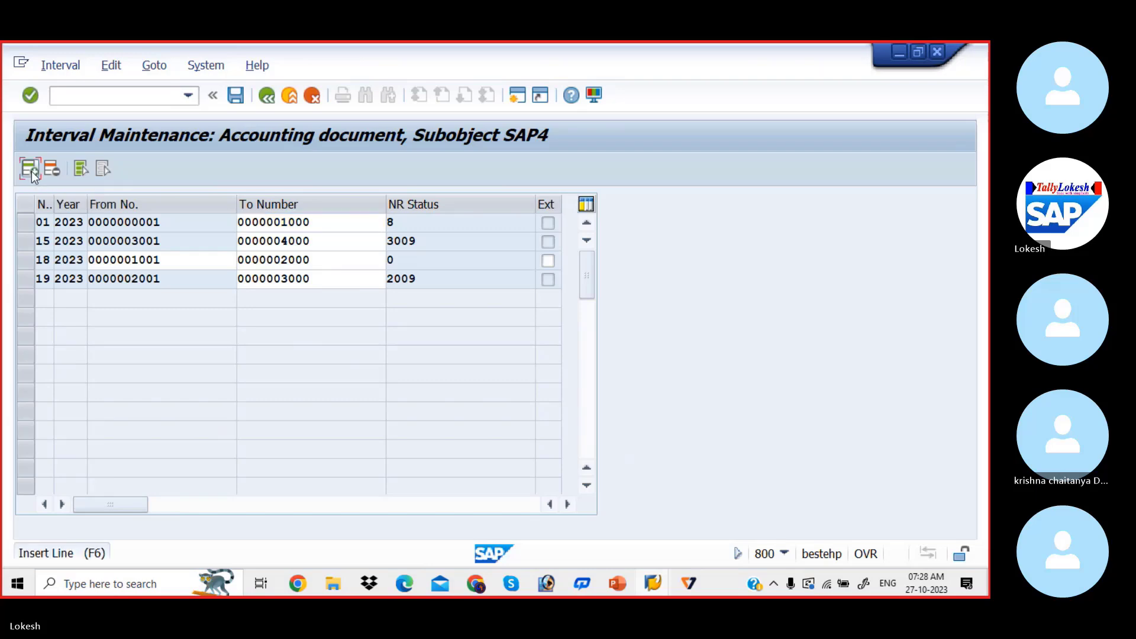
type("15")
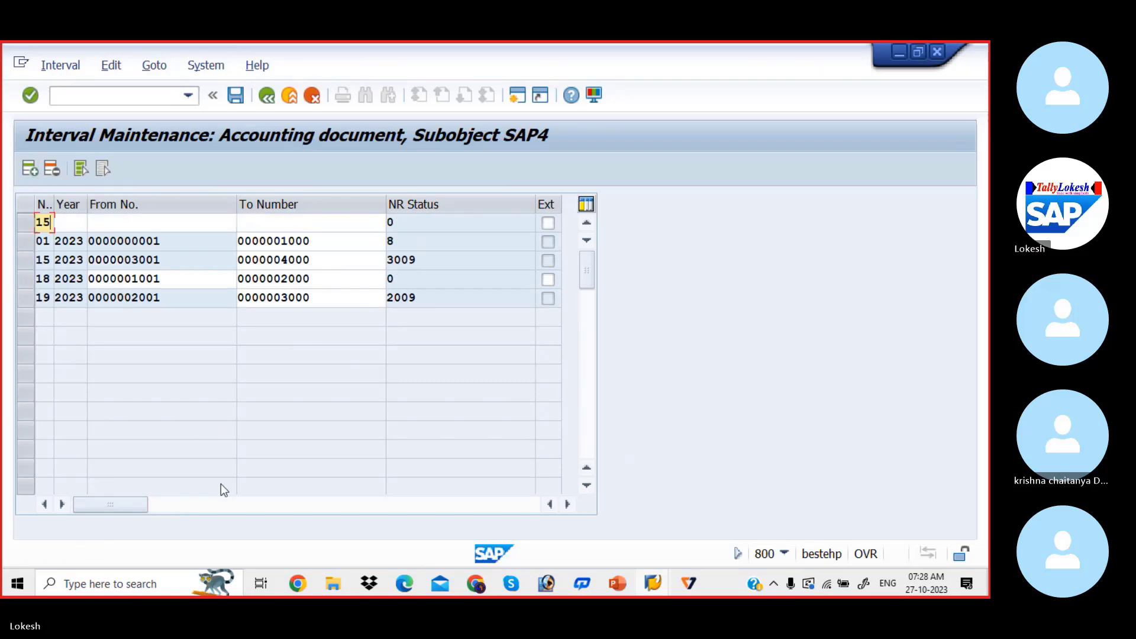
key("Tab")
type("2023")
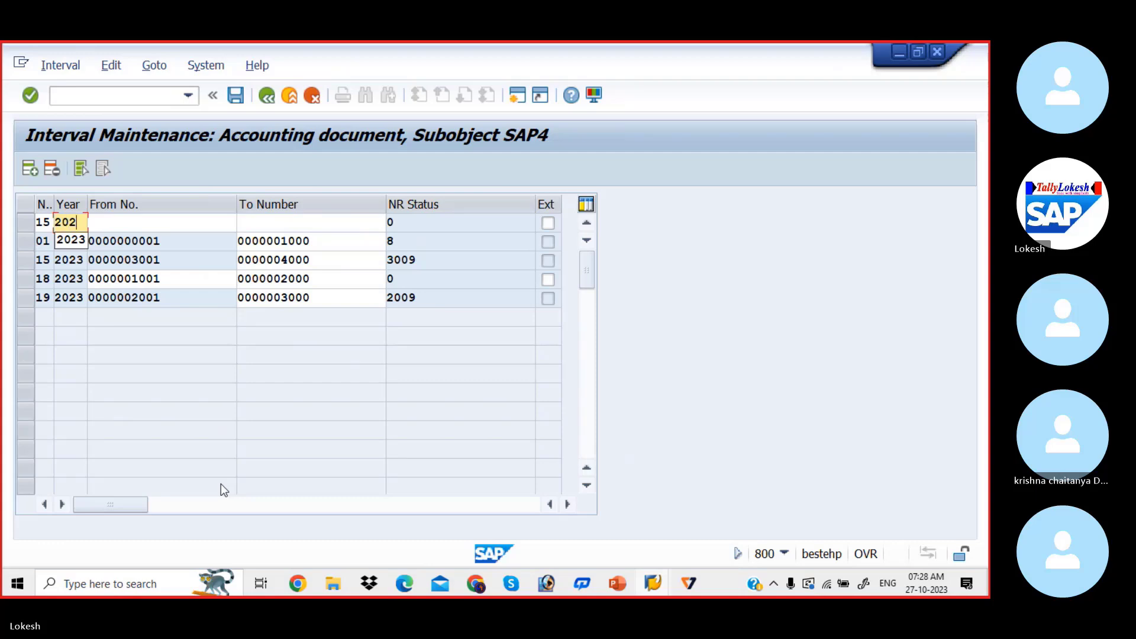
key("Tab")
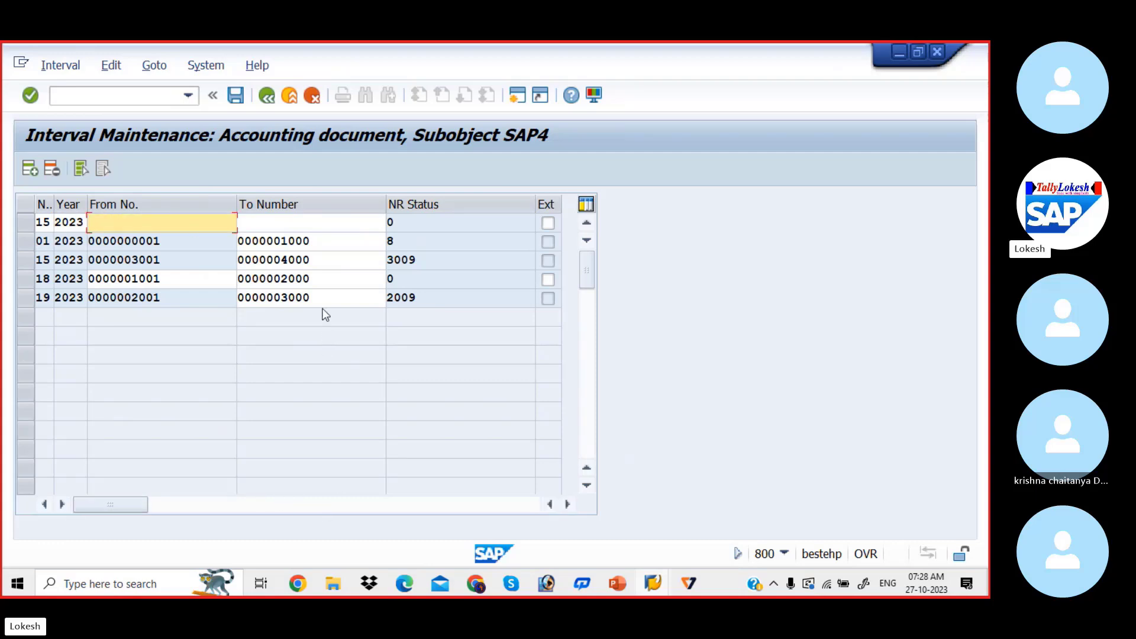
type("40001")
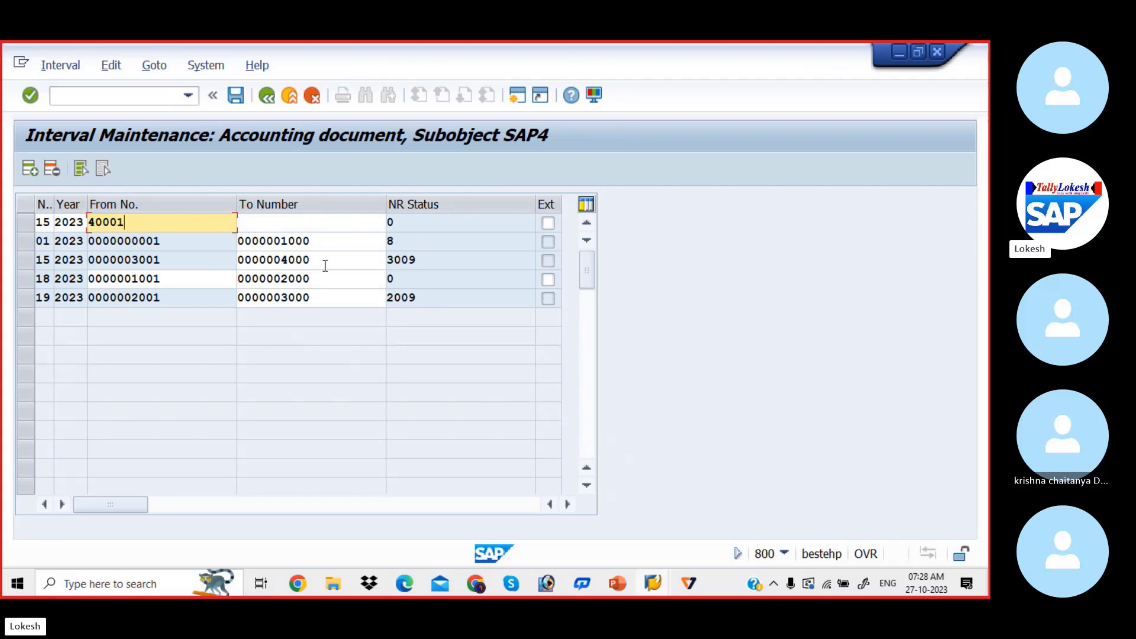
key("Tab")
type("5000")
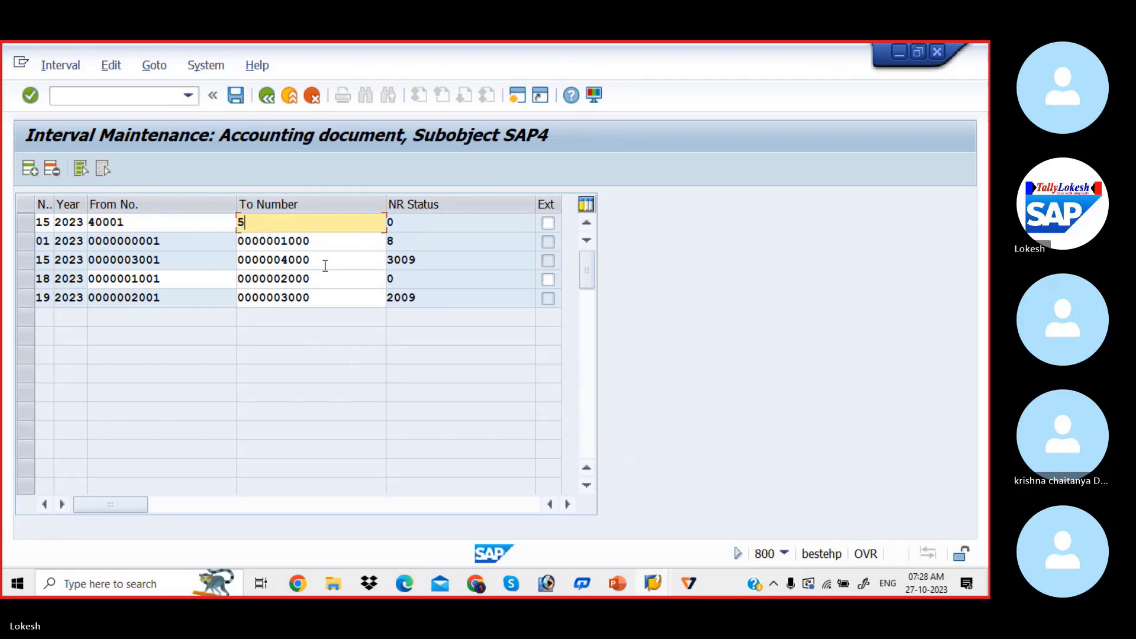
key("Tab")
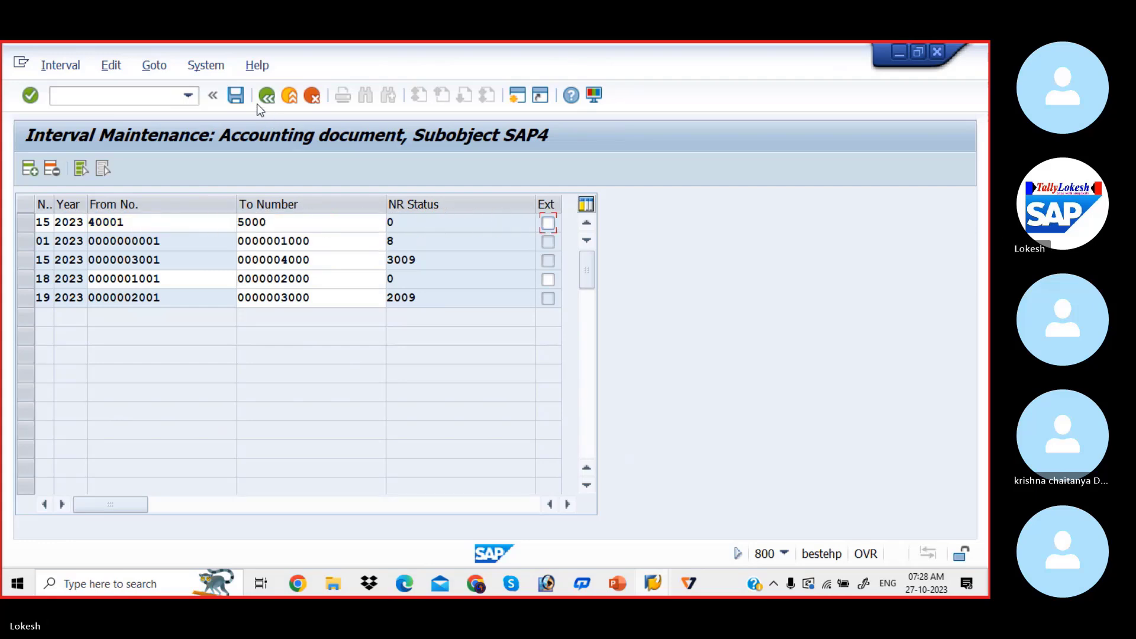
left_click(238, 98)
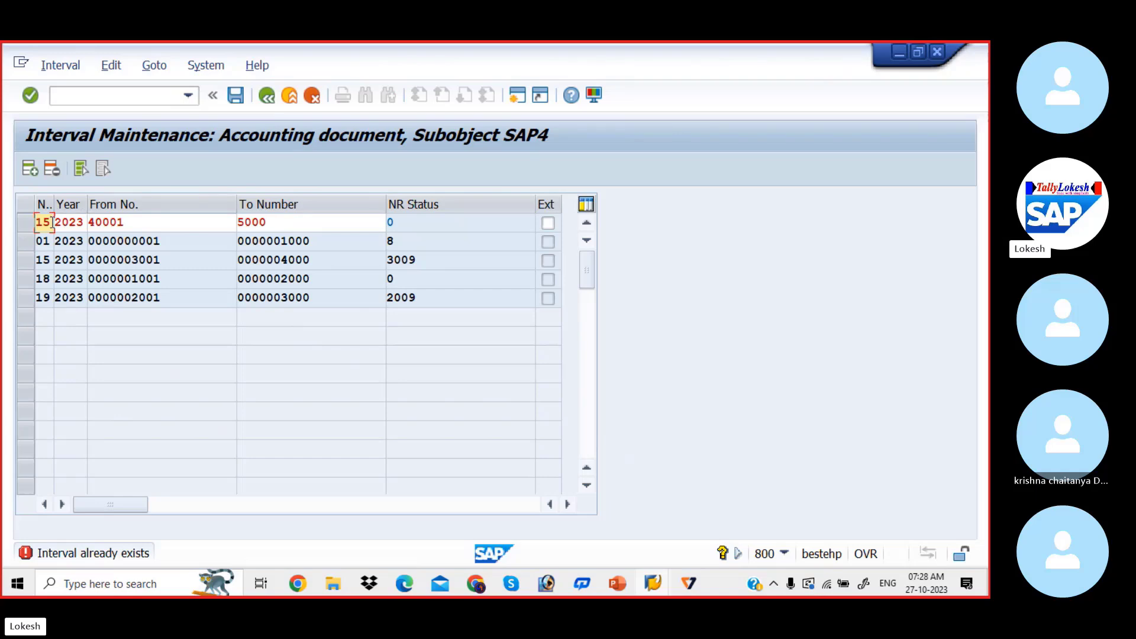
Change the new interval's number to 17 and try to save the intervals
key("BackSpace")
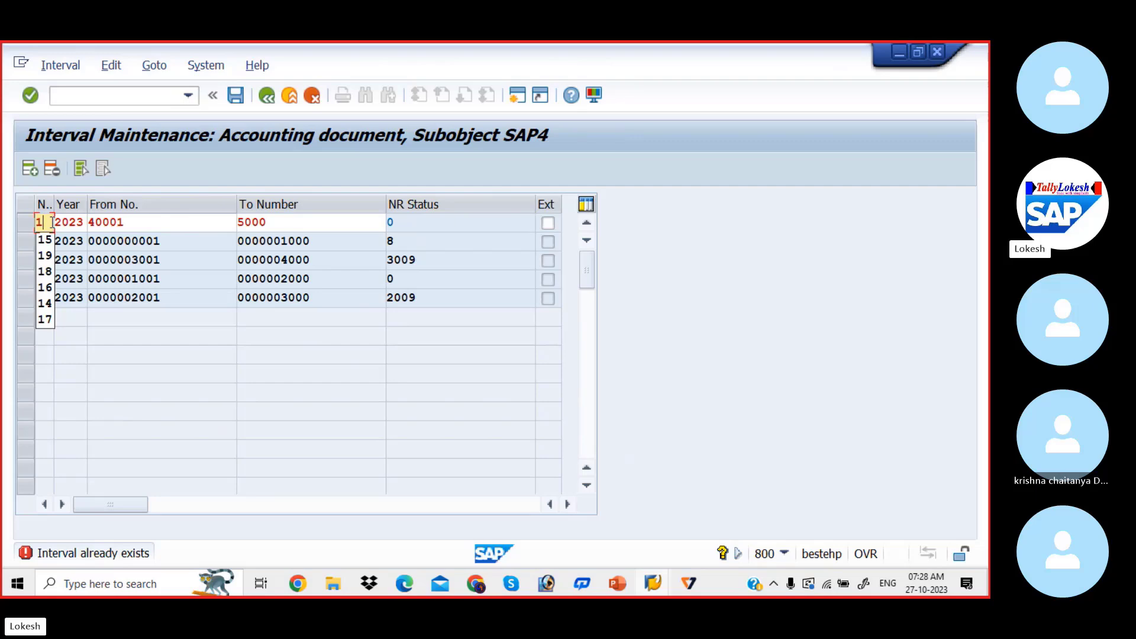
key("Tab")
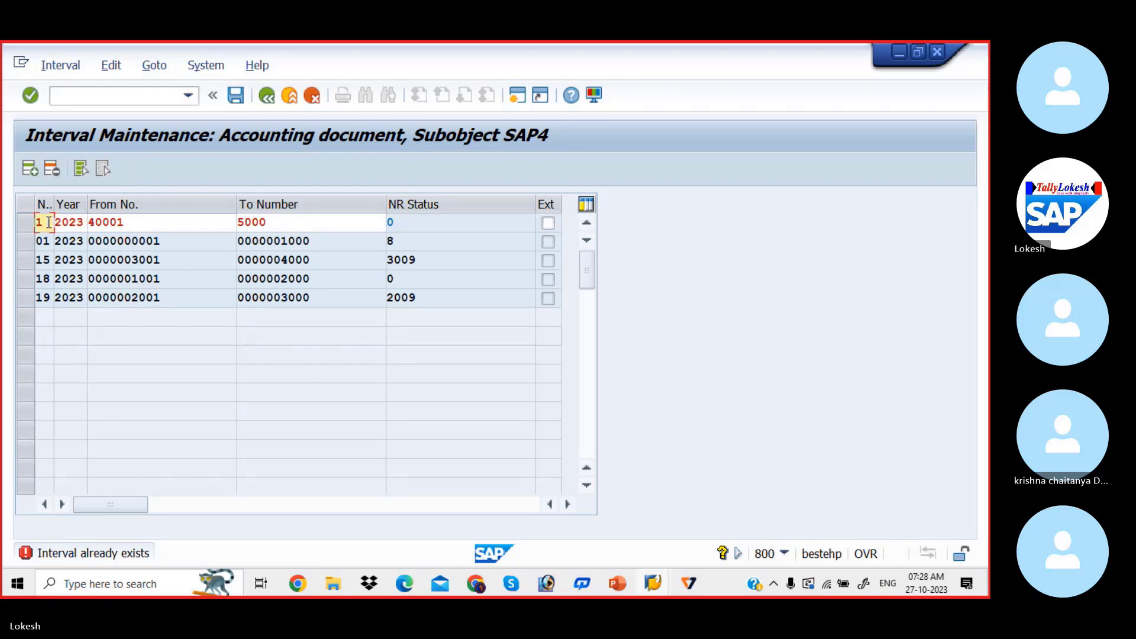
left_click(48, 222)
type("7")
key("Tab")
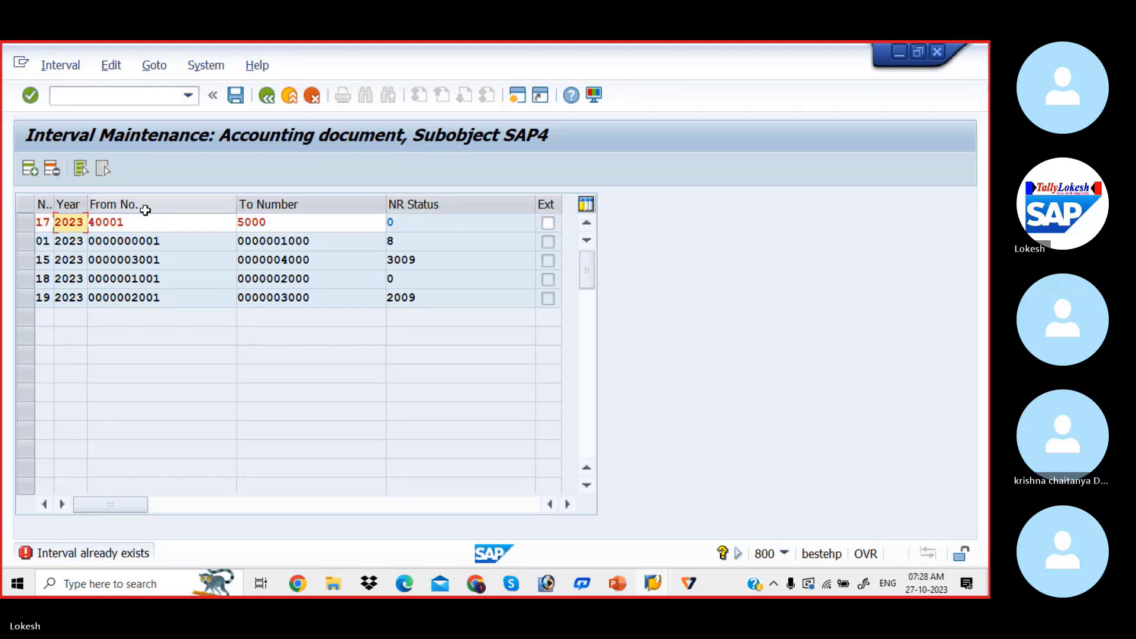
left_click(275, 217)
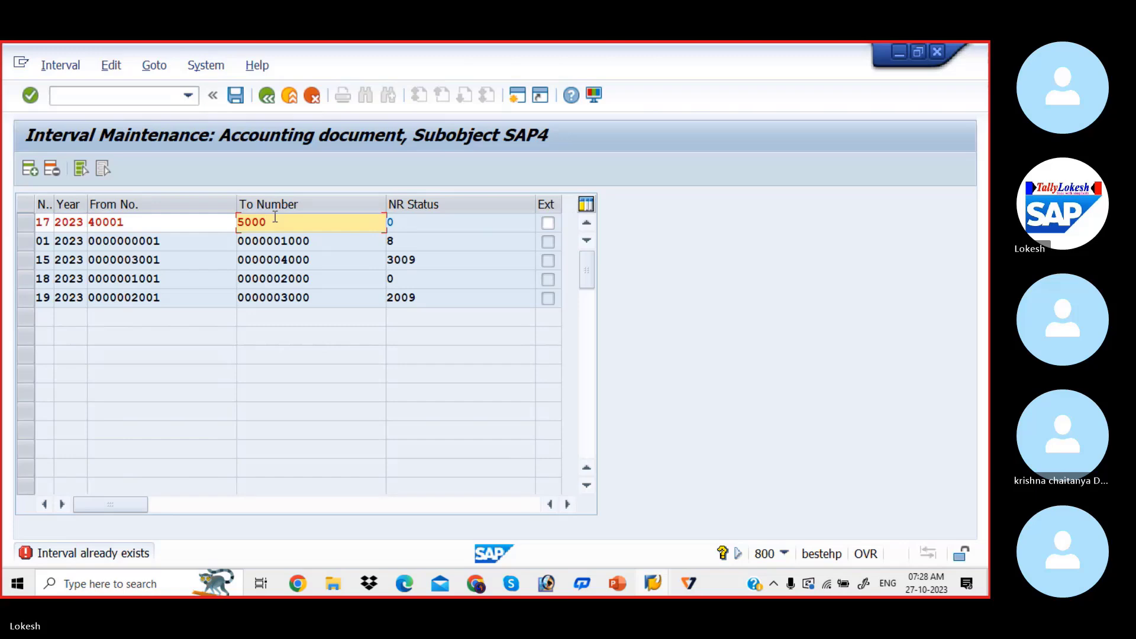
key("Return")
key("Return")
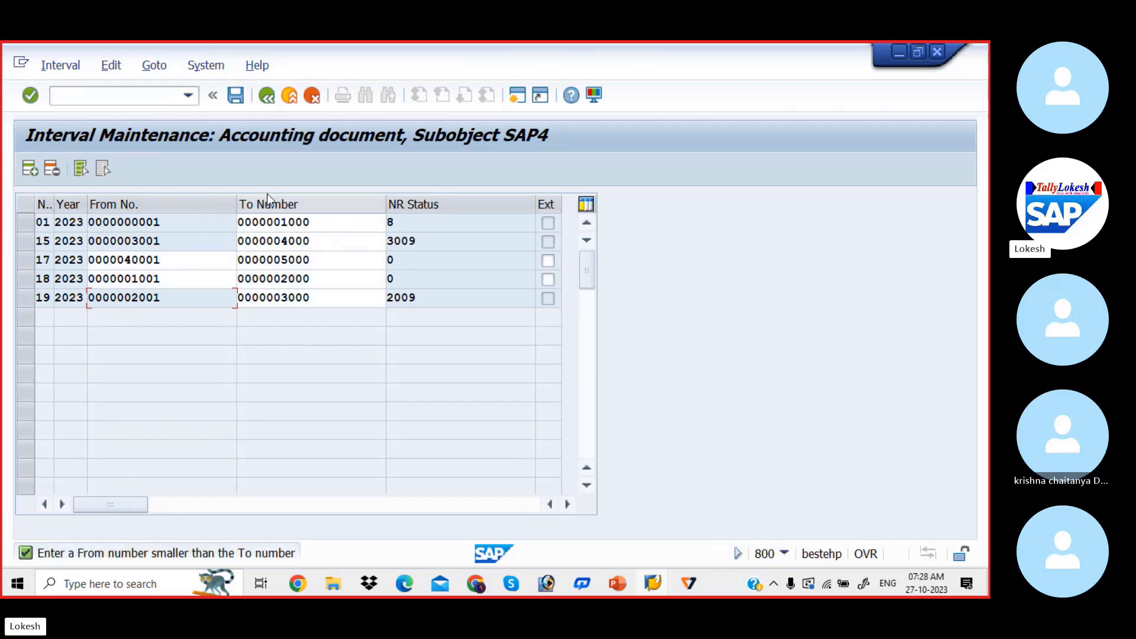
left_click(236, 99)
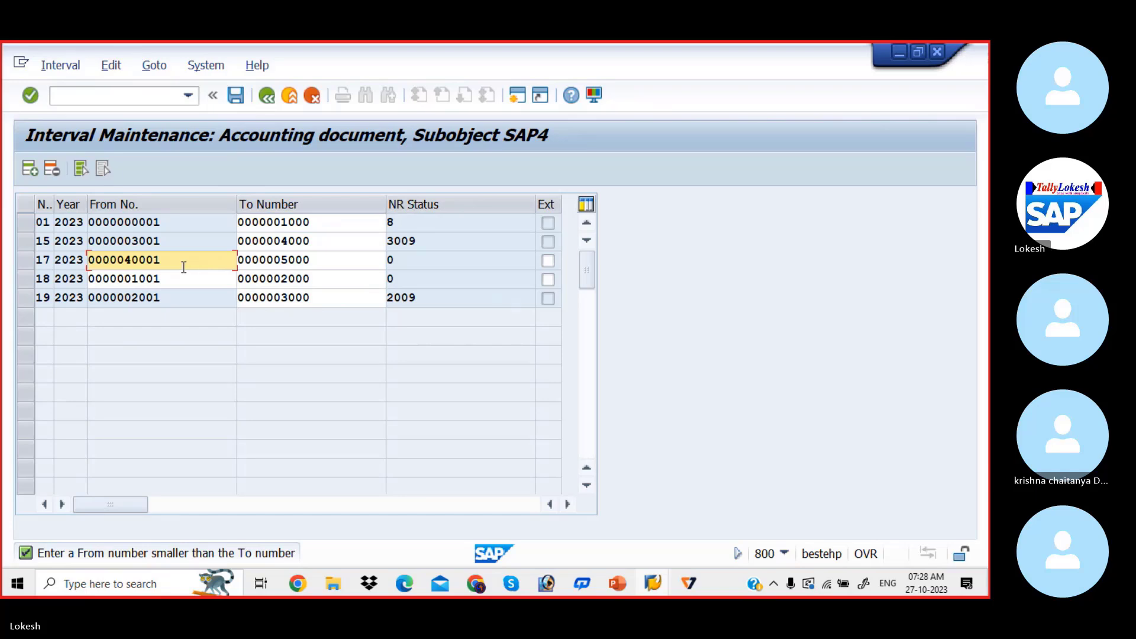
Set the To number of interval 17 to 5500
left_click(315, 256)
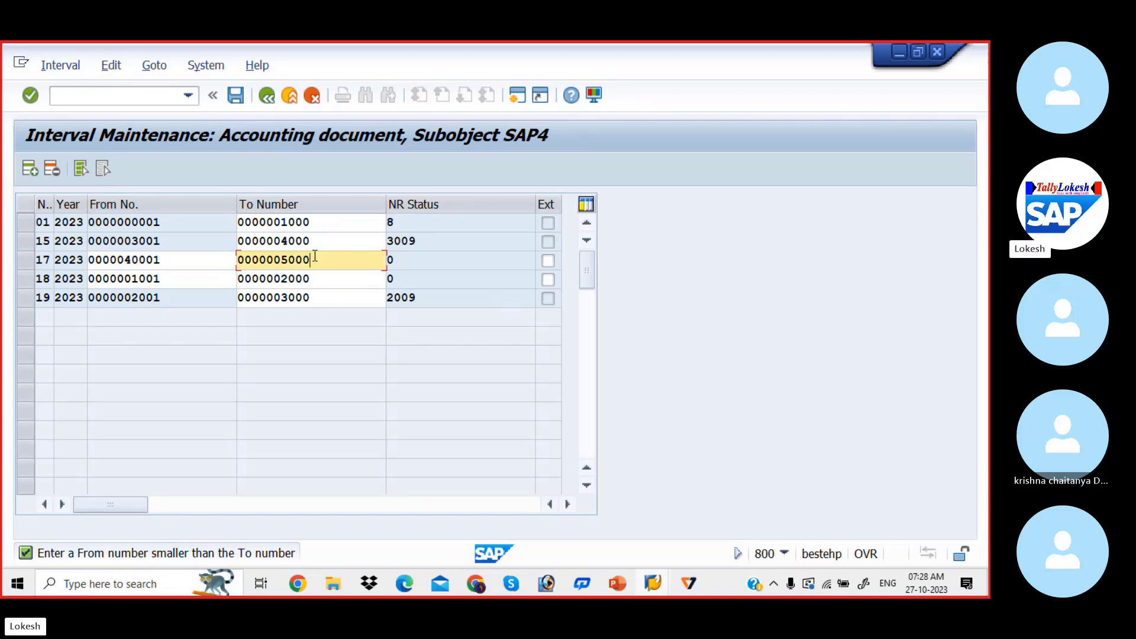
key("BackSpace")
key("BackSpace")
key("BackSpace")
type("500")
key("Return")
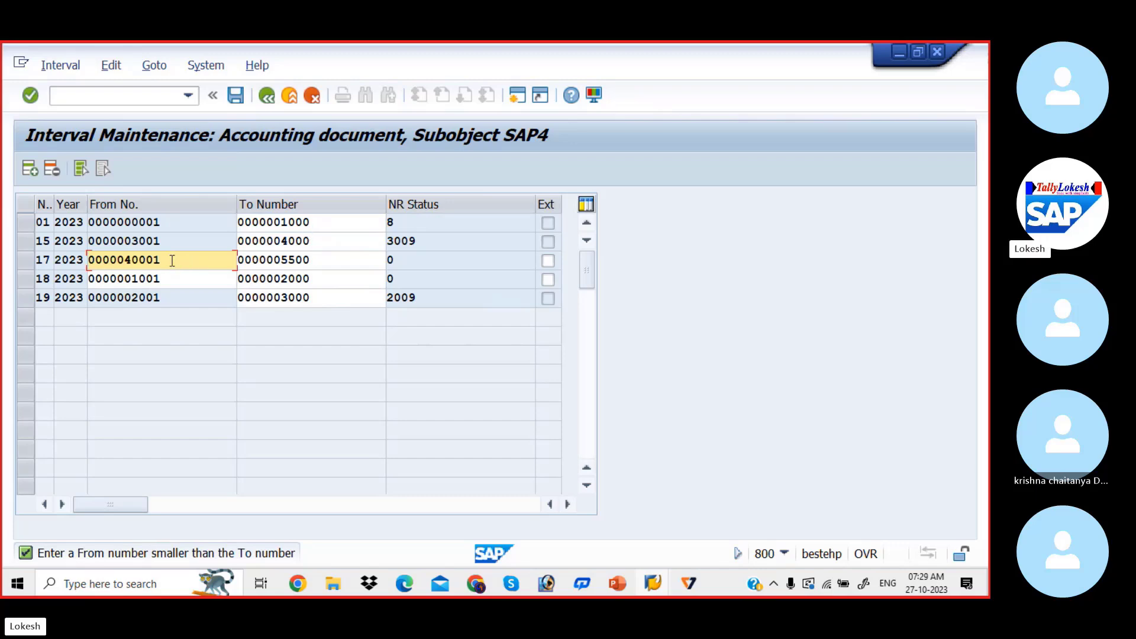
Set the From number of interval 17 to 4001 and save the intervals, accepting the transport notice
key("BackSpace")
key("BackSpace")
key("BackSpace")
key("BackSpace")
key("BackSpace")
type("04001")
key("Return")
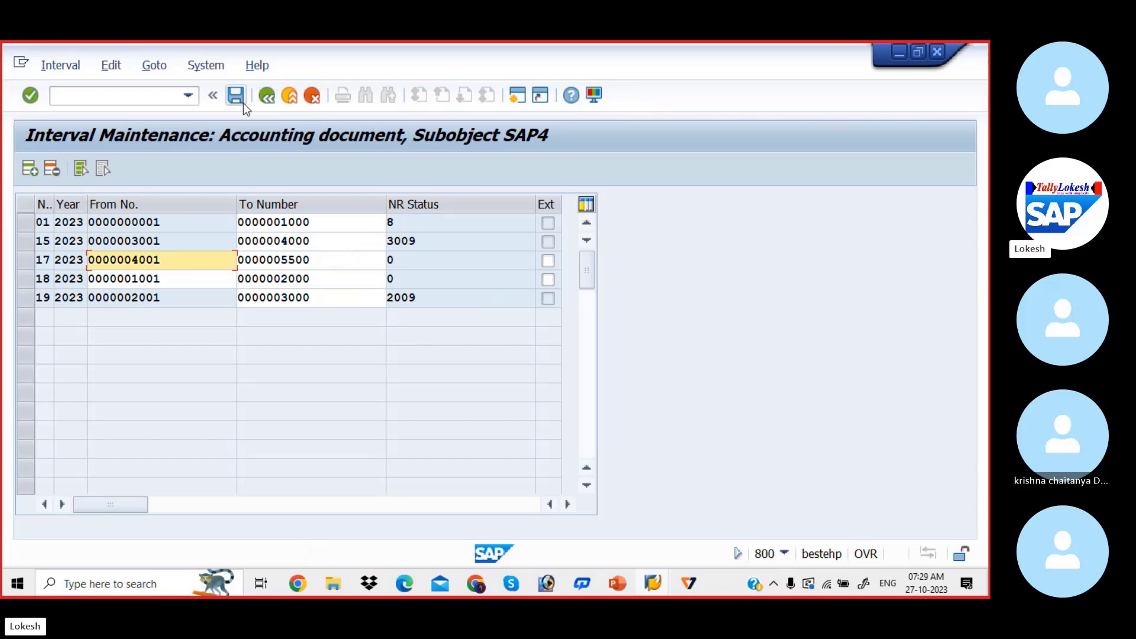
left_click(235, 95)
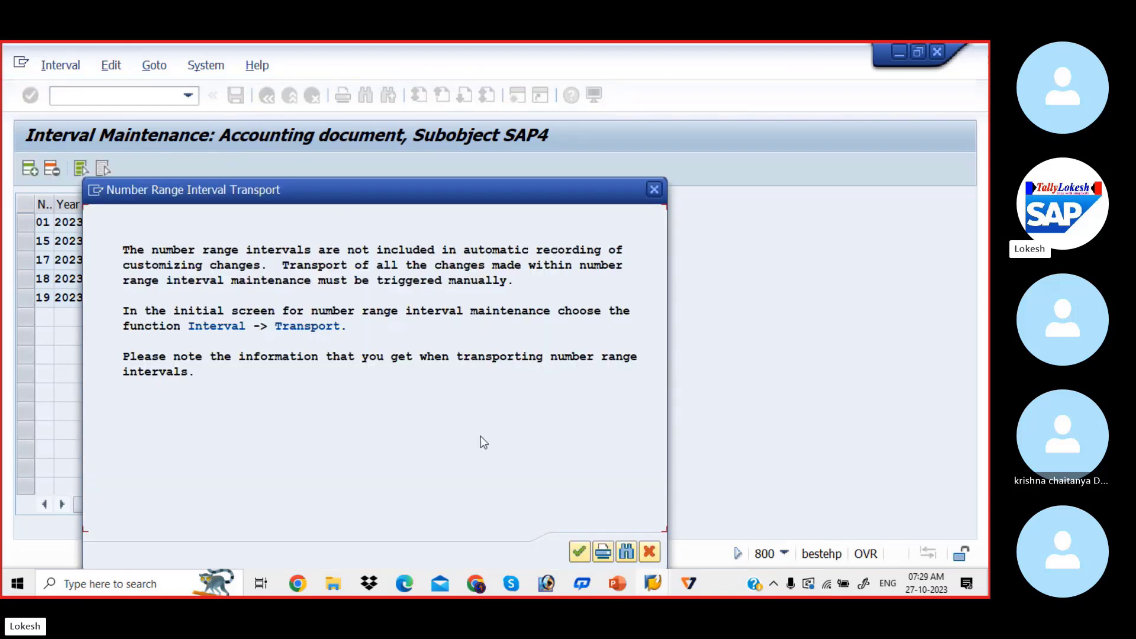
left_click(580, 549)
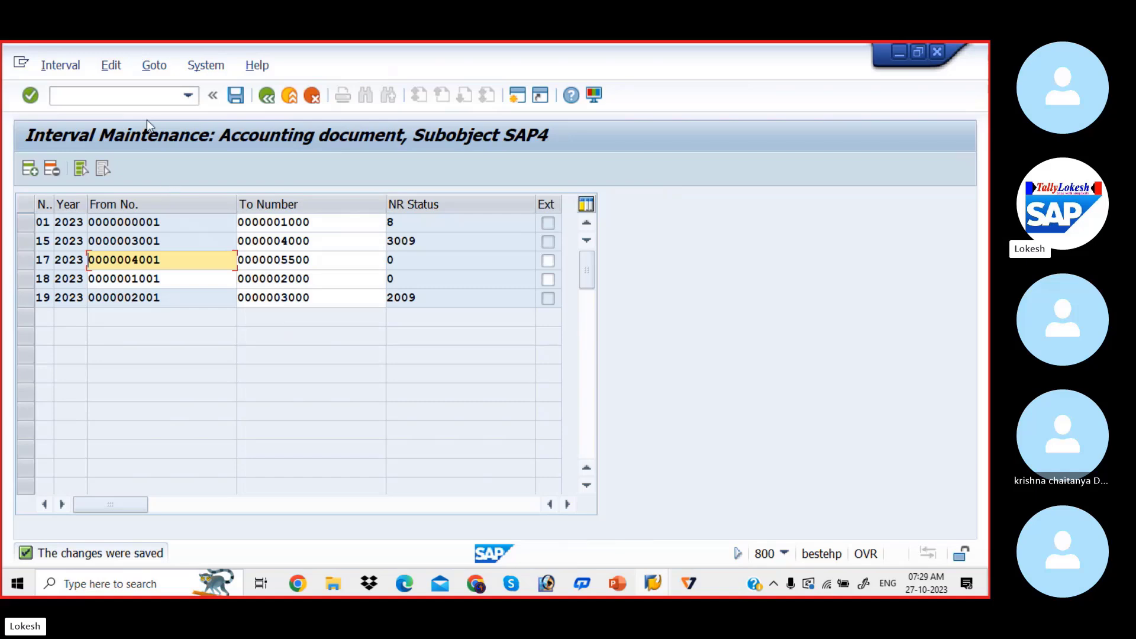
Open transaction F-54 to clear the vendor down payment
left_click(137, 98)
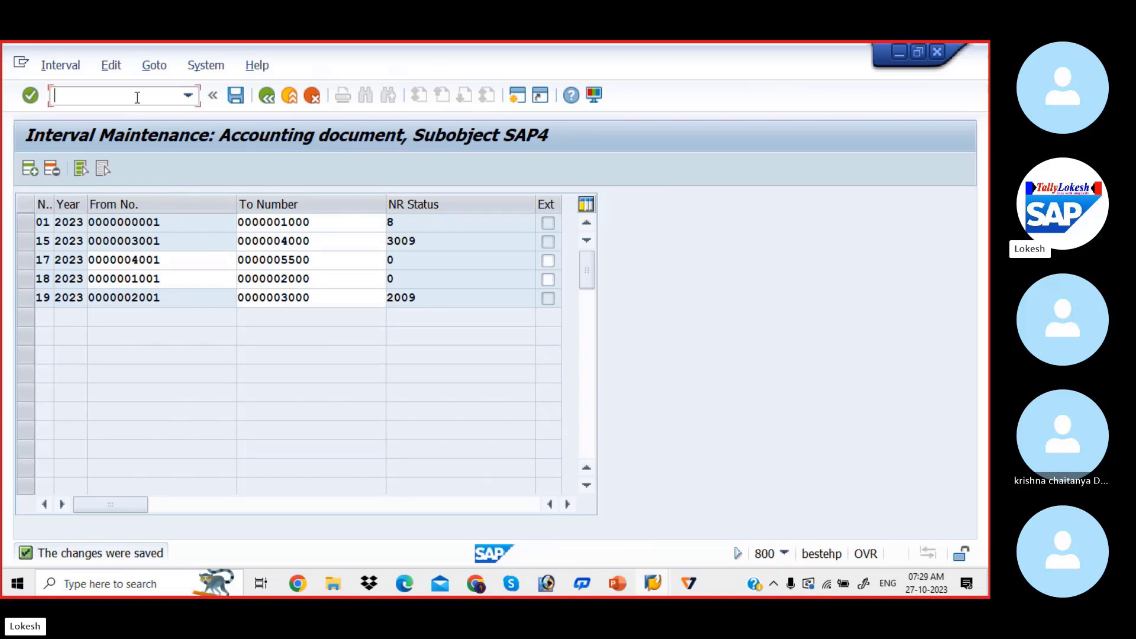
type("/NF-54")
key("Return")
Set the down payment clearing's document date to 27.10.2023 and its reference to 01
key("space")
key("Down")
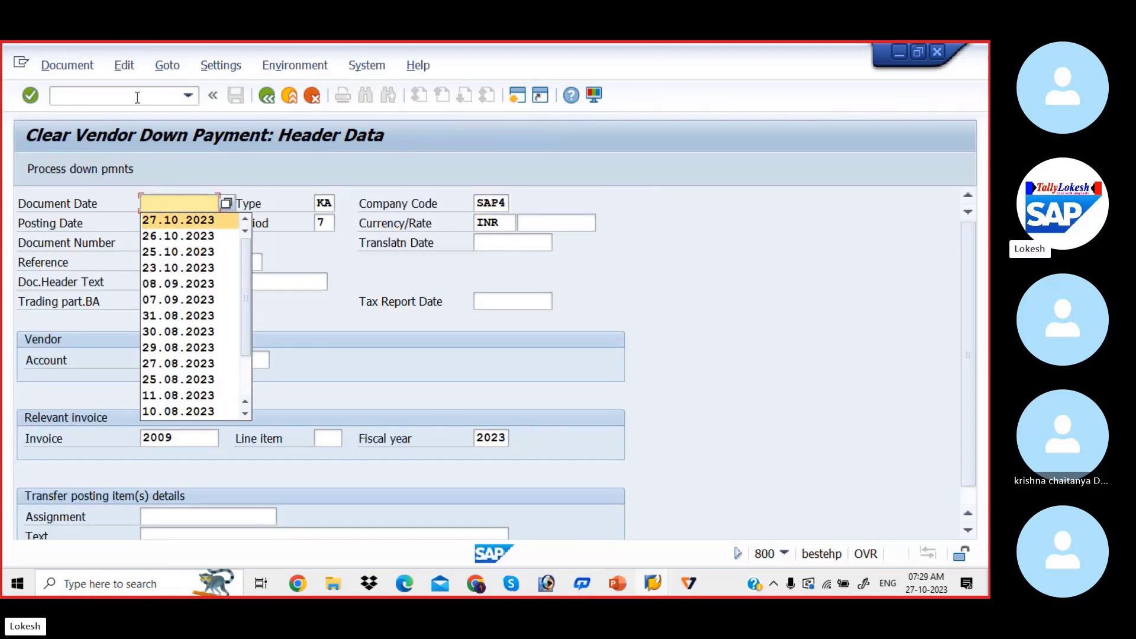
key("Tab")
key("Tab")
key("Tab")
key("Tab")
key("Tab")
key("Tab")
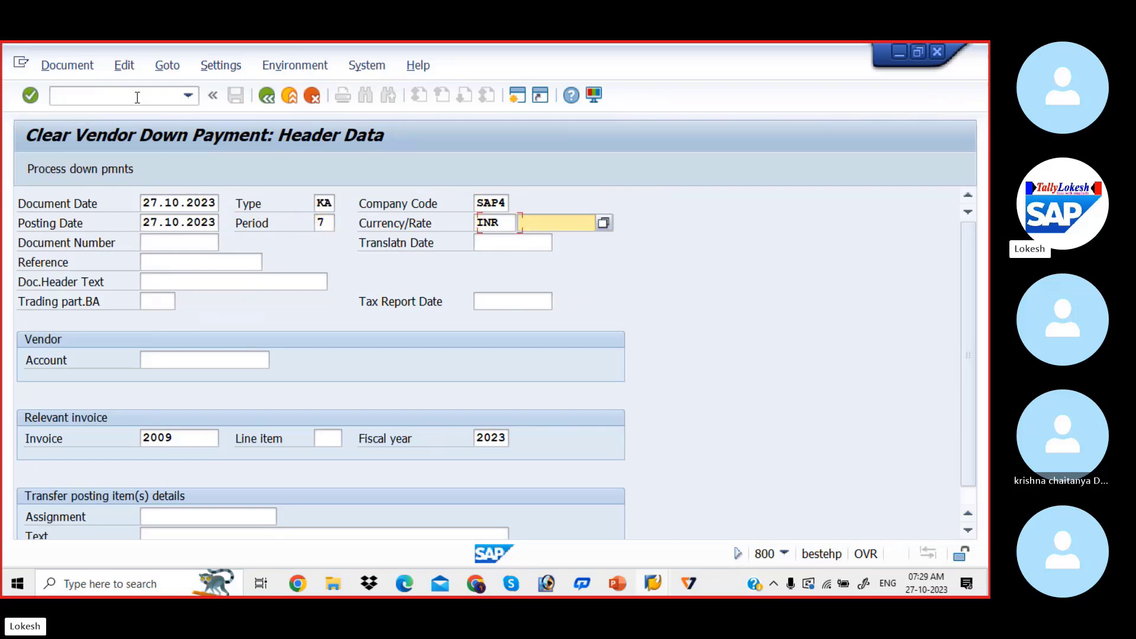
key("Tab")
key("Tab")
key("space")
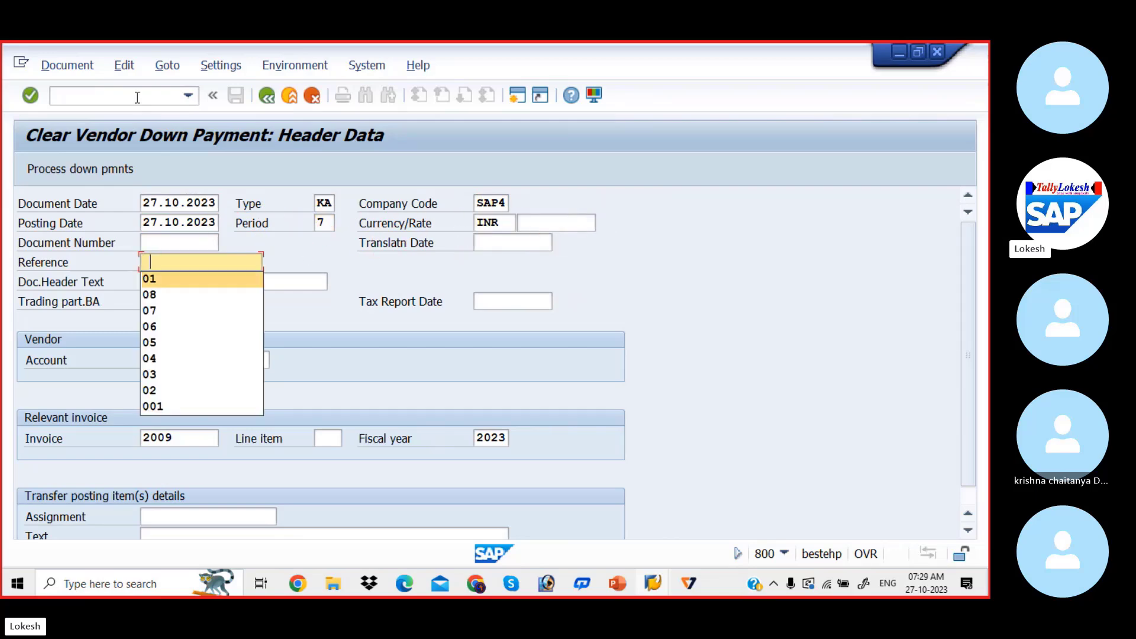
key("Down")
key("Tab")
Set the clearing's document header text to Vendor Payment and enter the PRIYA PVT LTD vendor account
key("Tab")
key("shift+Tab")
key("space")
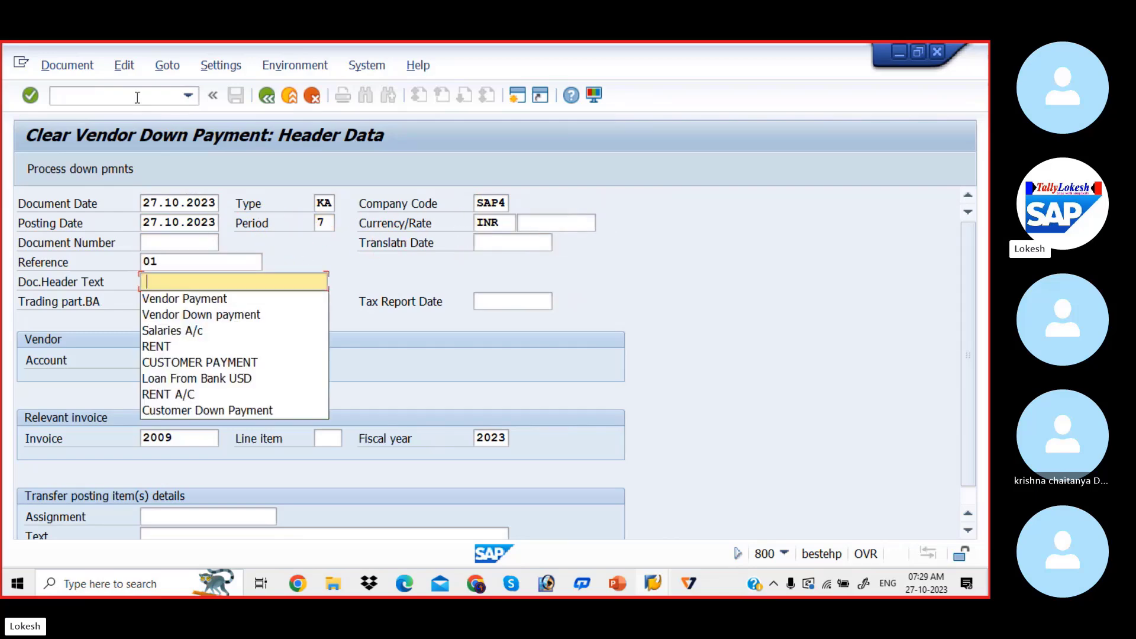
key("Down")
key("Tab")
key("Tab")
key("Tab")
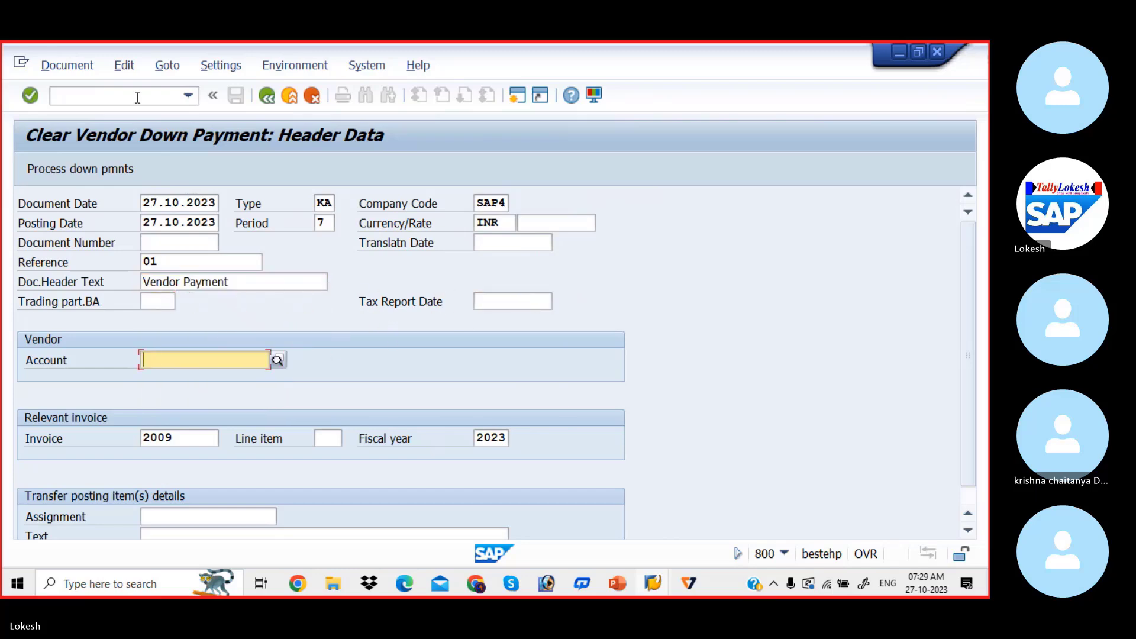
key("space")
key("Tab")
key("Tab")
key("Tab")
key("Tab")
key("Tab")
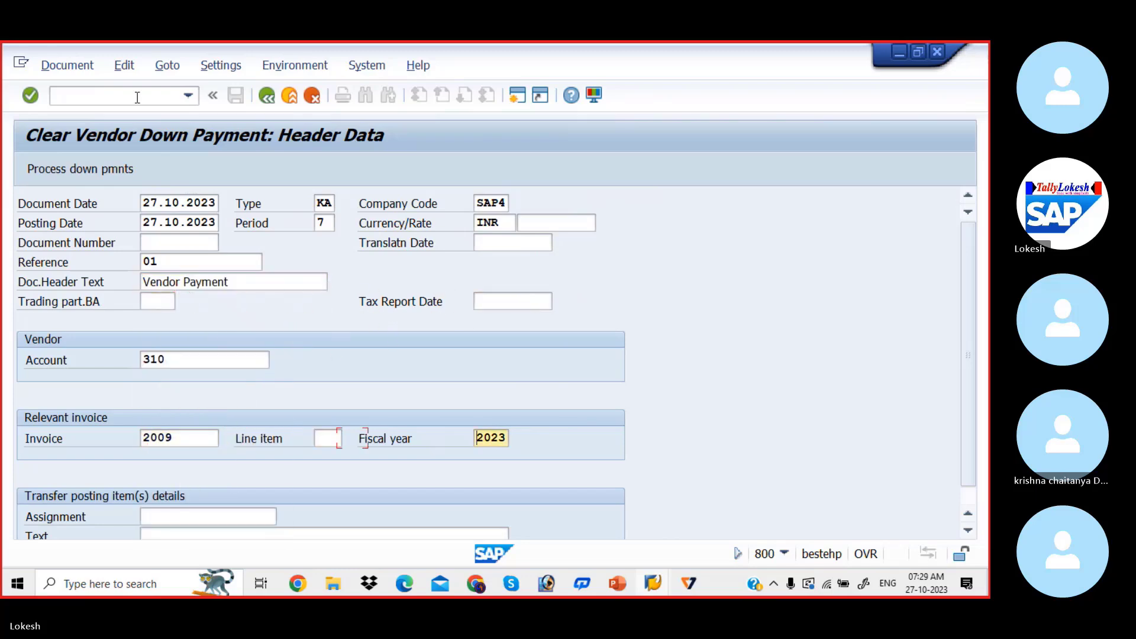
Process the vendor's down payments, select the 50000 INR item and try to post the clearing
key("space")
key("Return")
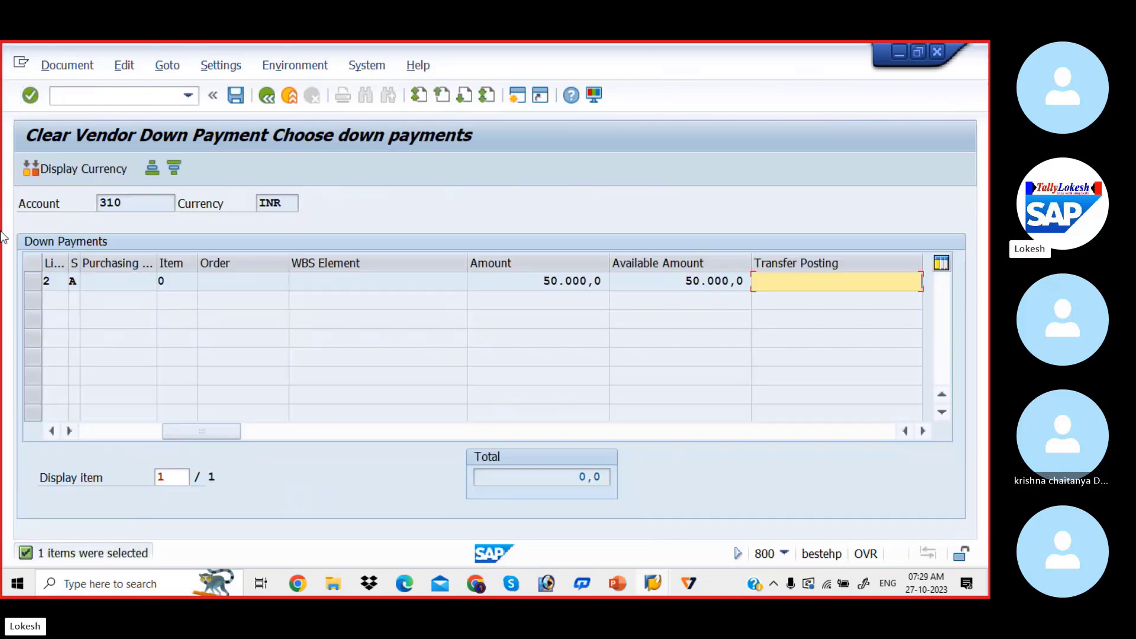
left_click(31, 281)
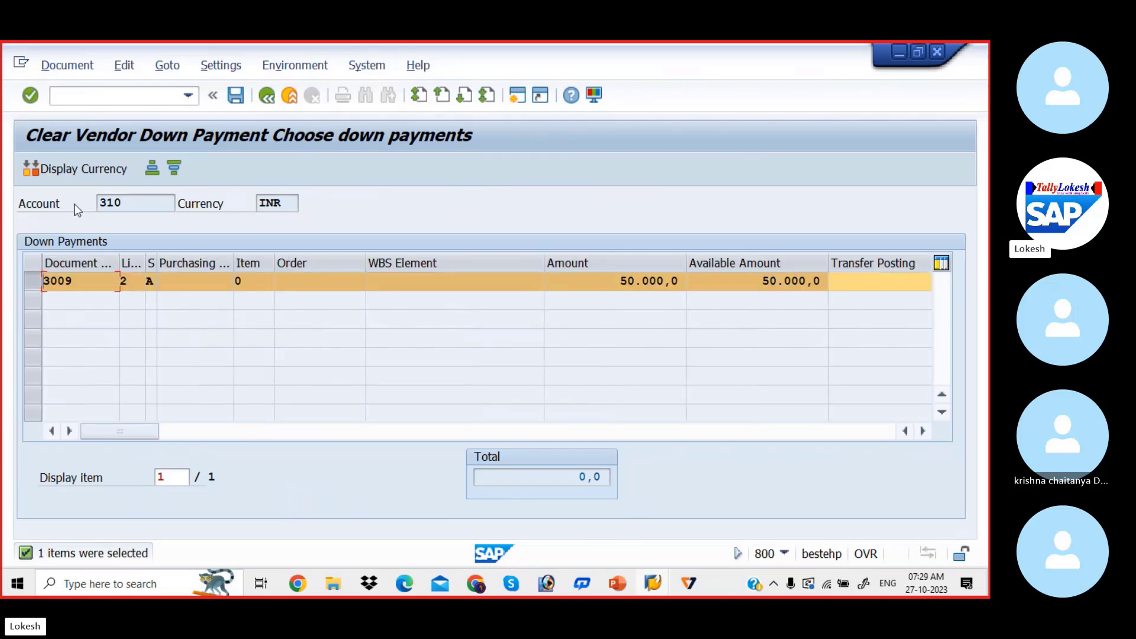
left_click(236, 94)
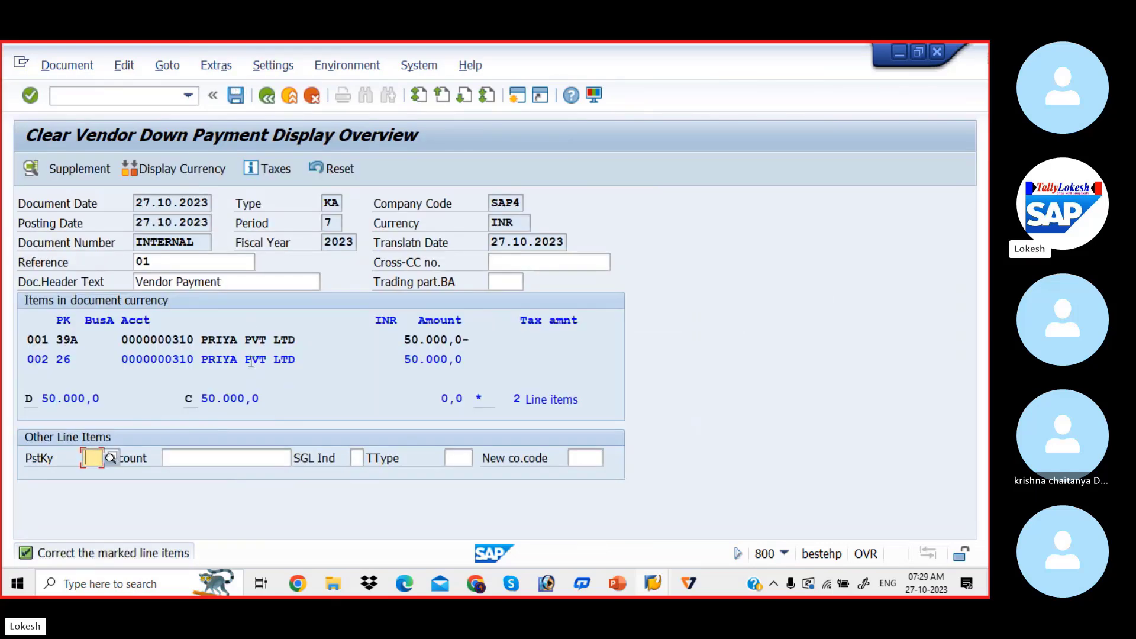
Set the marked vendor line item's text to VENDOR INVOICE and post the down payment clearing
double_click(251, 360)
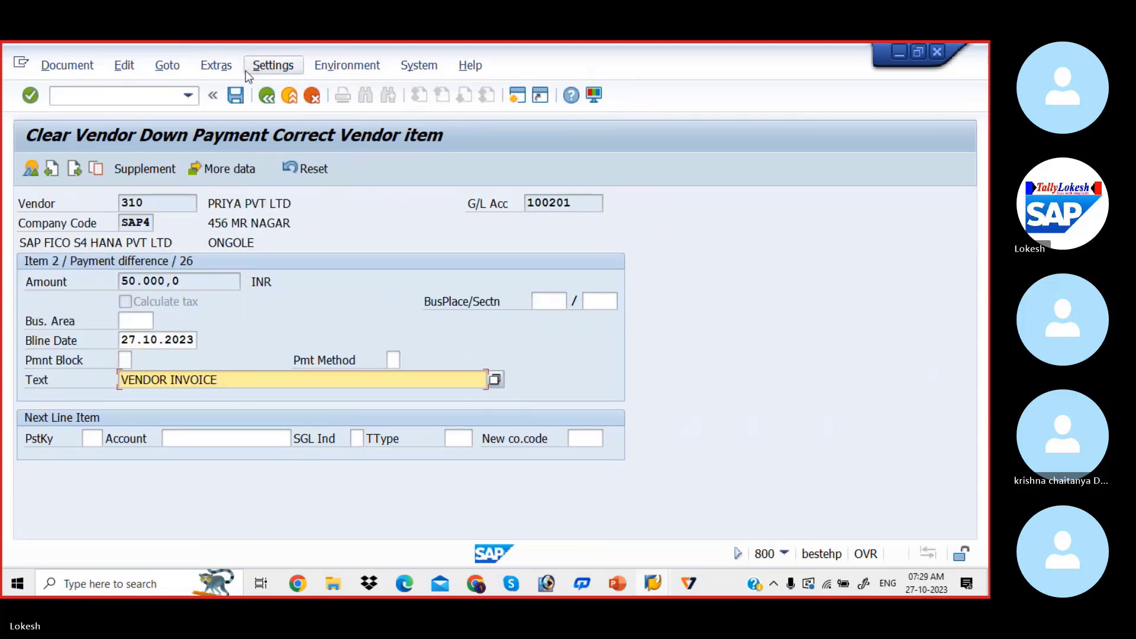
left_click(265, 98)
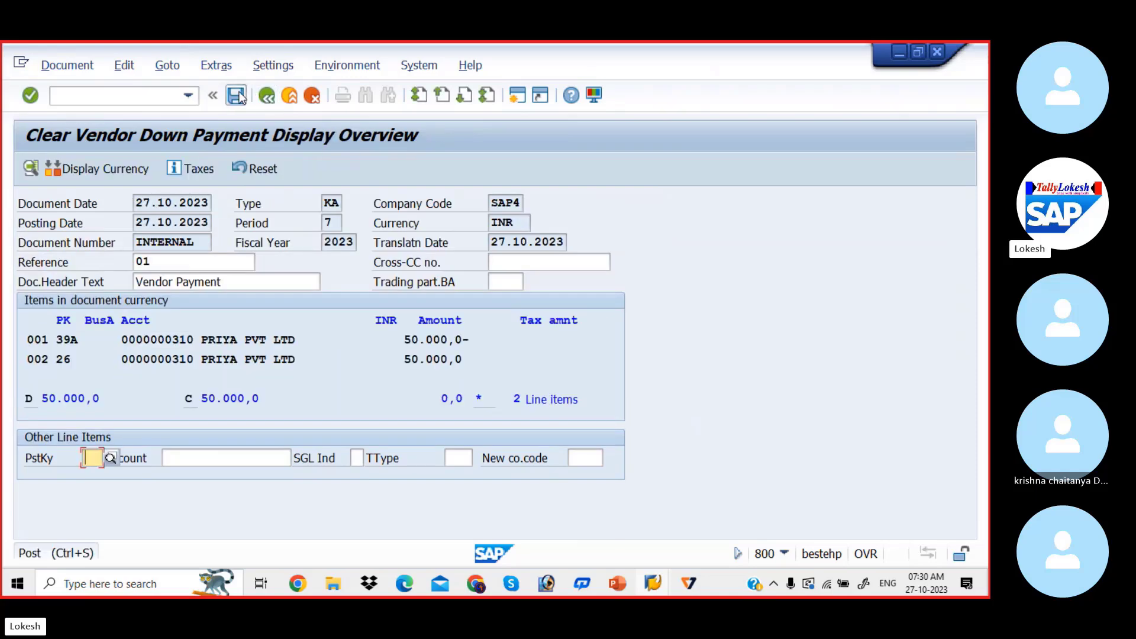
left_click(236, 96)
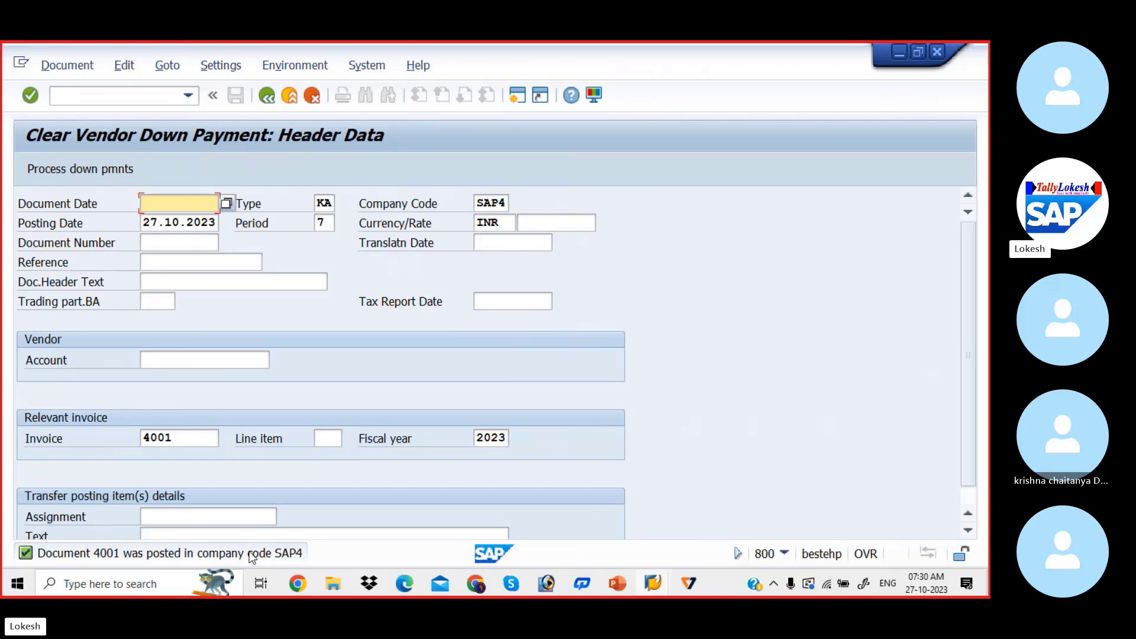
Switch to the vendor line item display and refresh the PRIYA PVT LTD open items
key("alt+Tab")
key("alt+Tab")
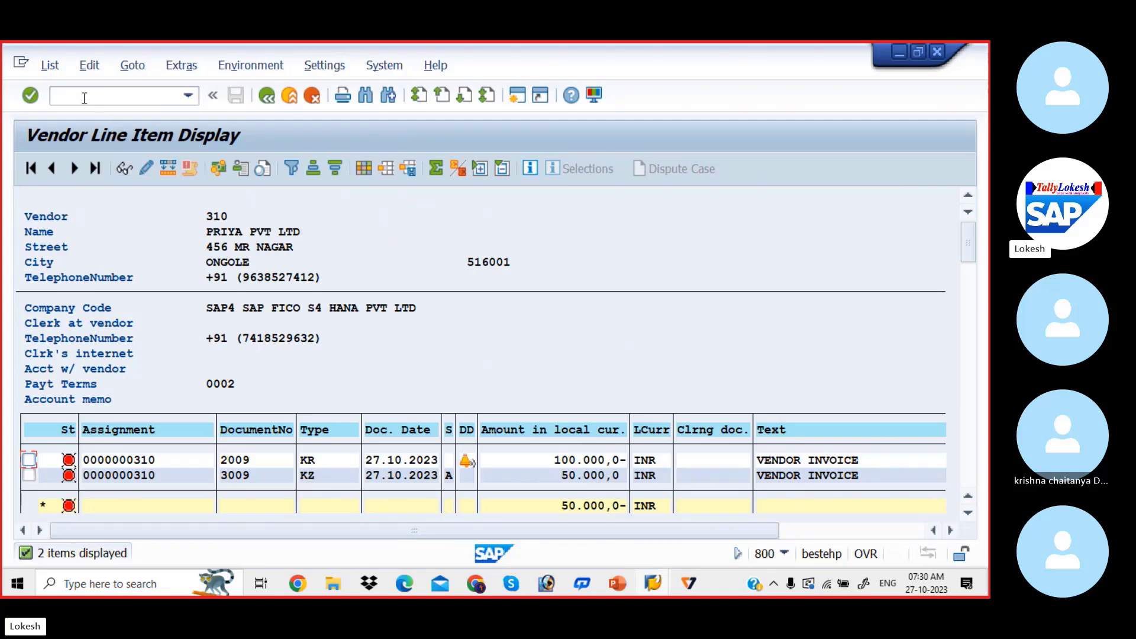
left_click(50, 65)
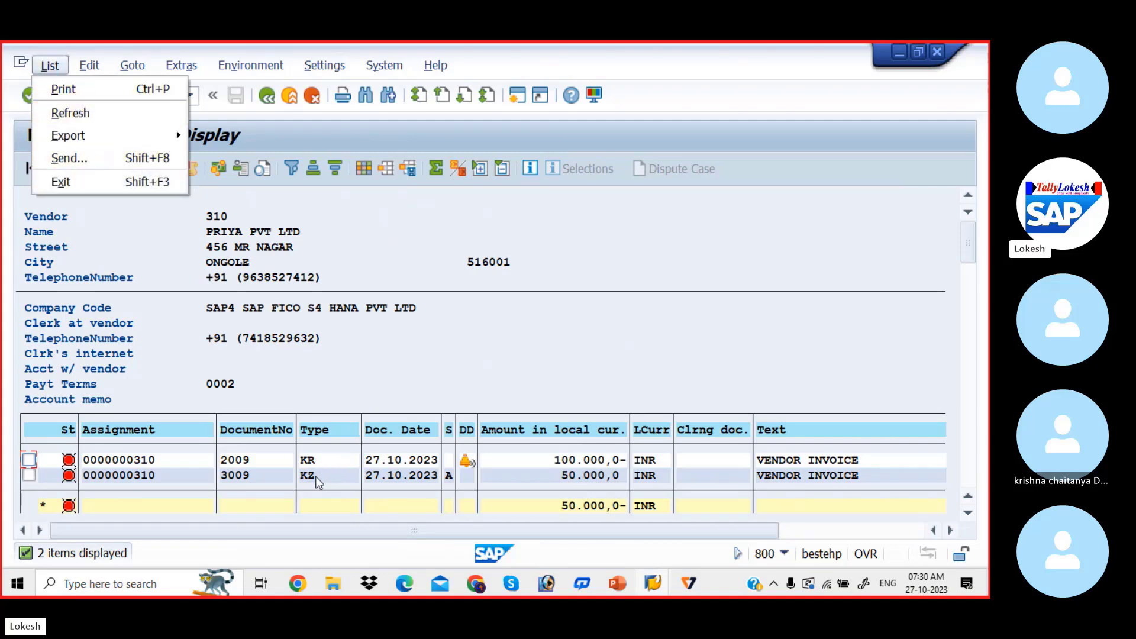
left_click(100, 113)
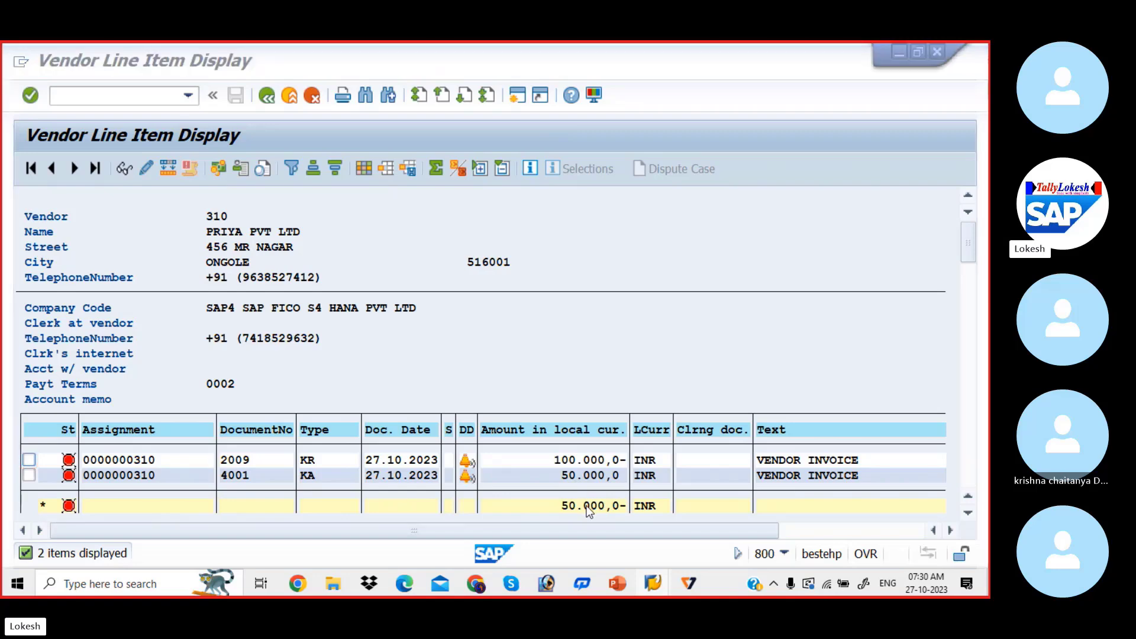
Check the configuration steps slide in PowerPoint, return to SAP and open transaction F-53 for outgoing payments
key("alt+Tab")
key("alt+Tab")
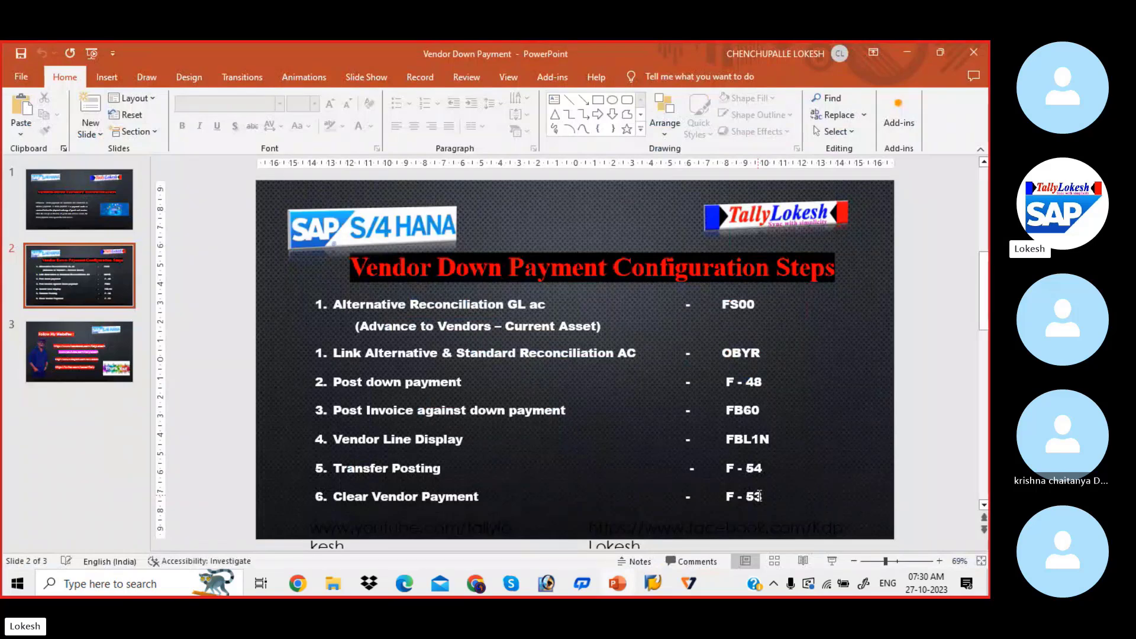
key("alt+Tab")
key("alt+Tab")
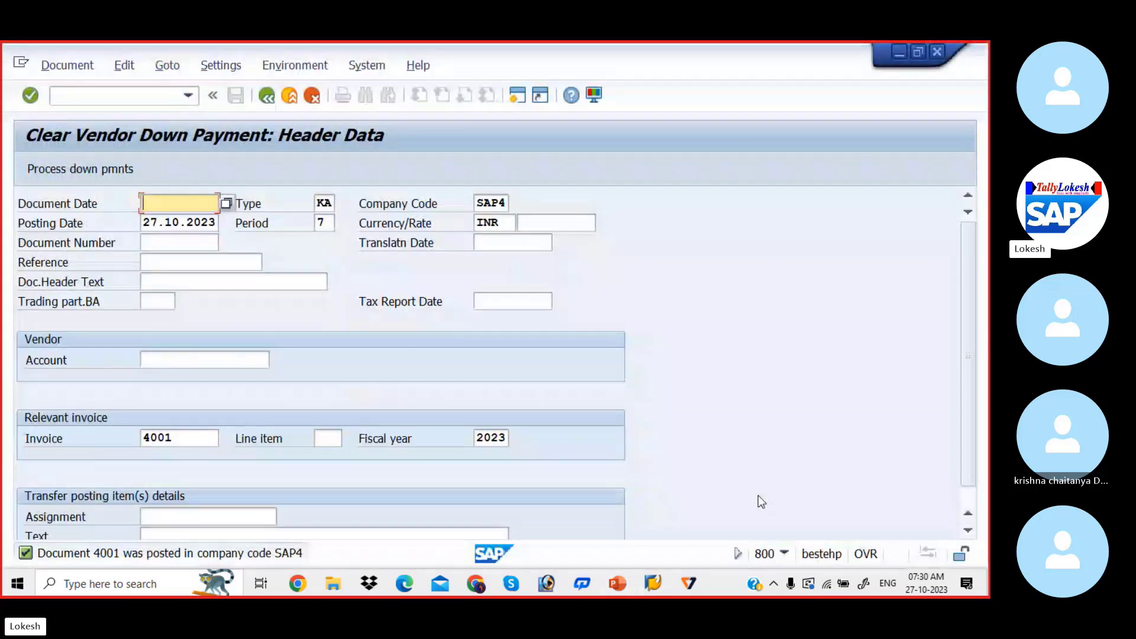
left_click(141, 93)
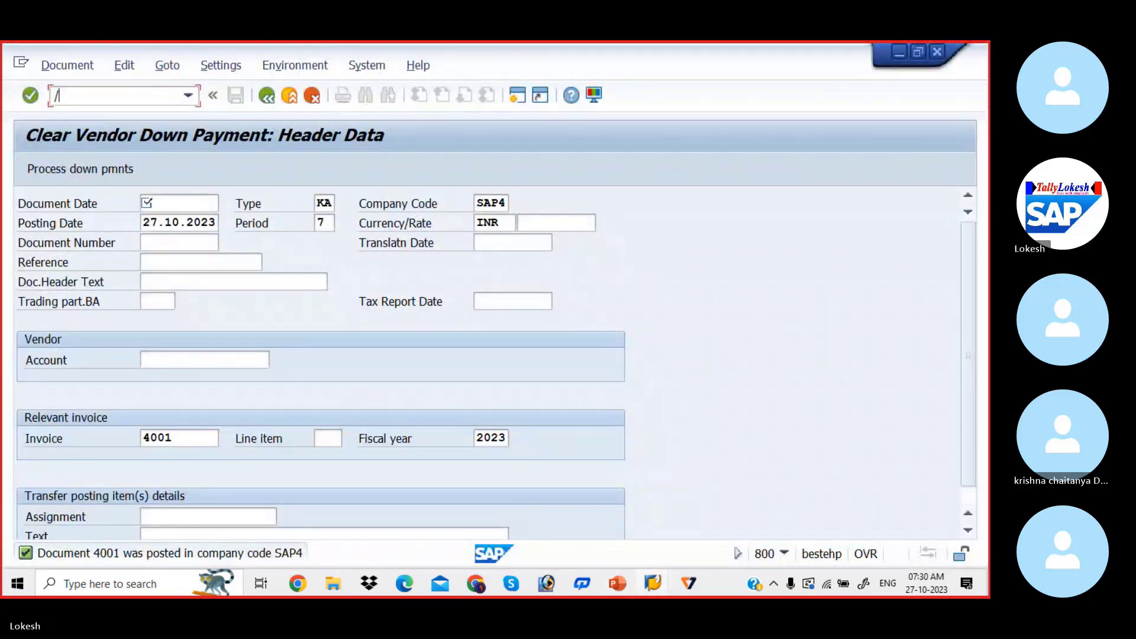
type("/NF-53")
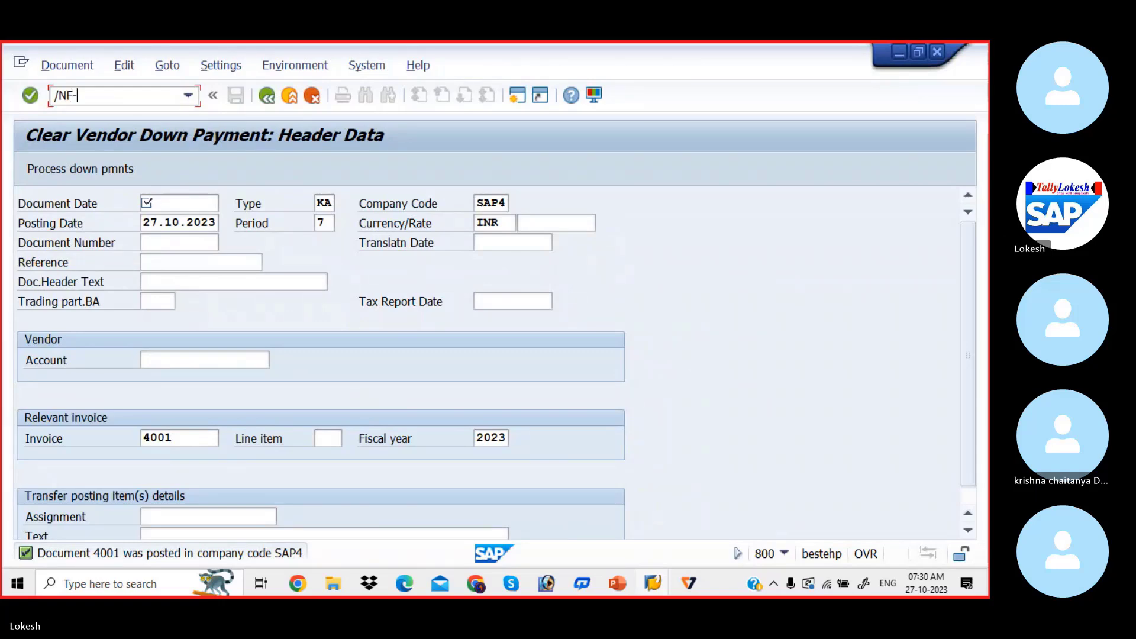
key("Return")
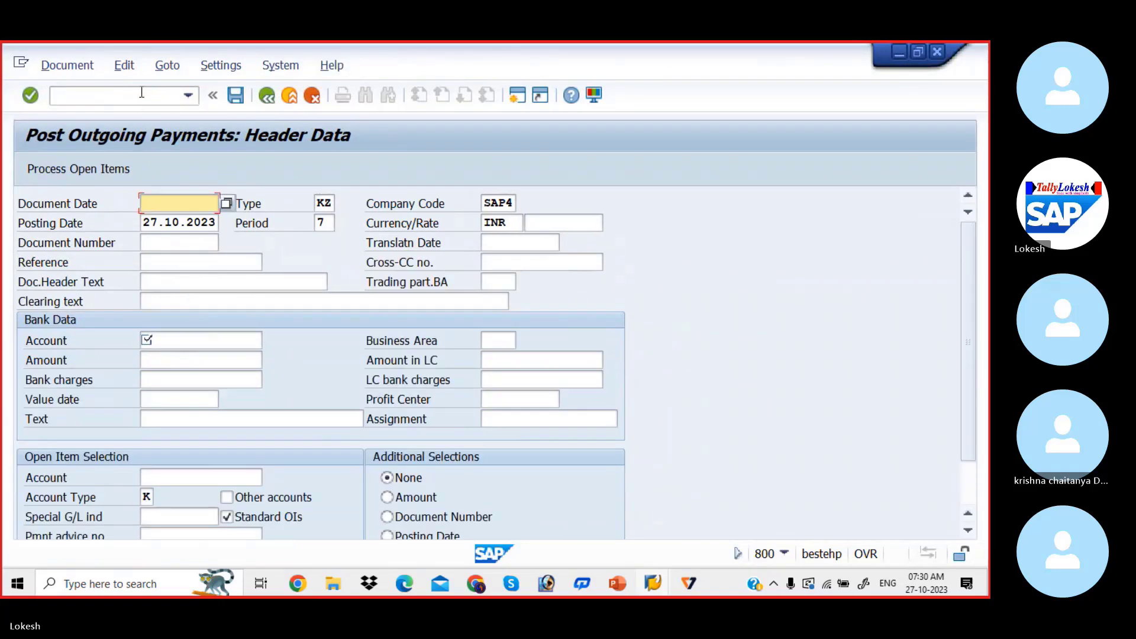
Set the outgoing payment's document date to 27.10.2023, reference to 01 and document header text to Vendor Payment
key("space")
key("Down")
key("Tab")
key("Tab")
key("Tab")
key("Tab")
key("Tab")
key("Tab")
key("Tab")
key("Tab")
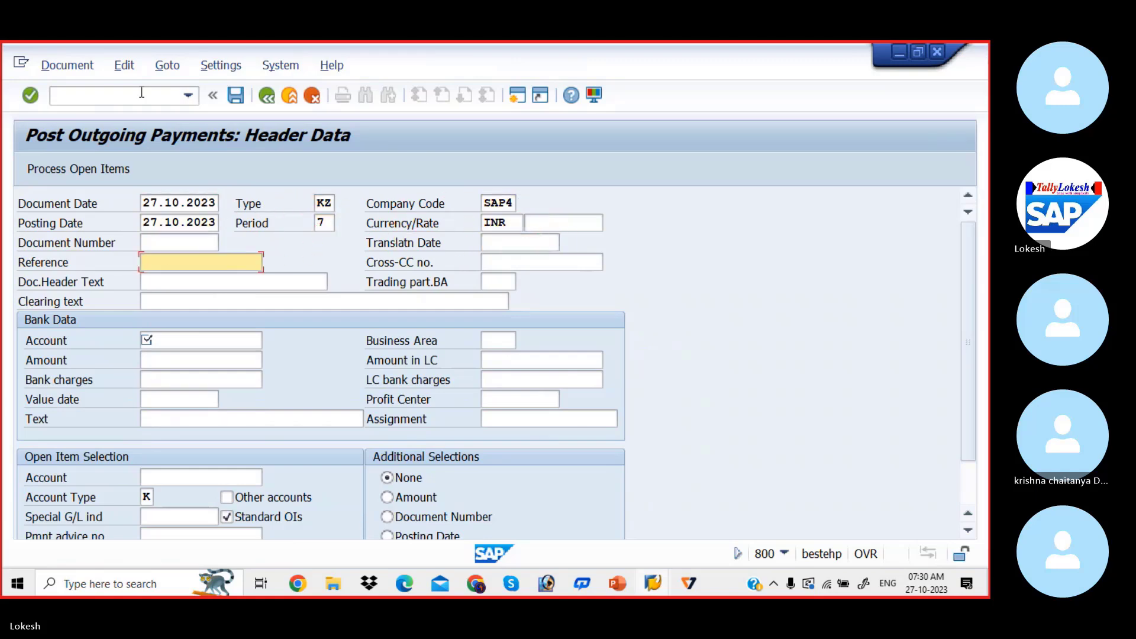
type("01")
key("Tab")
key("Tab")
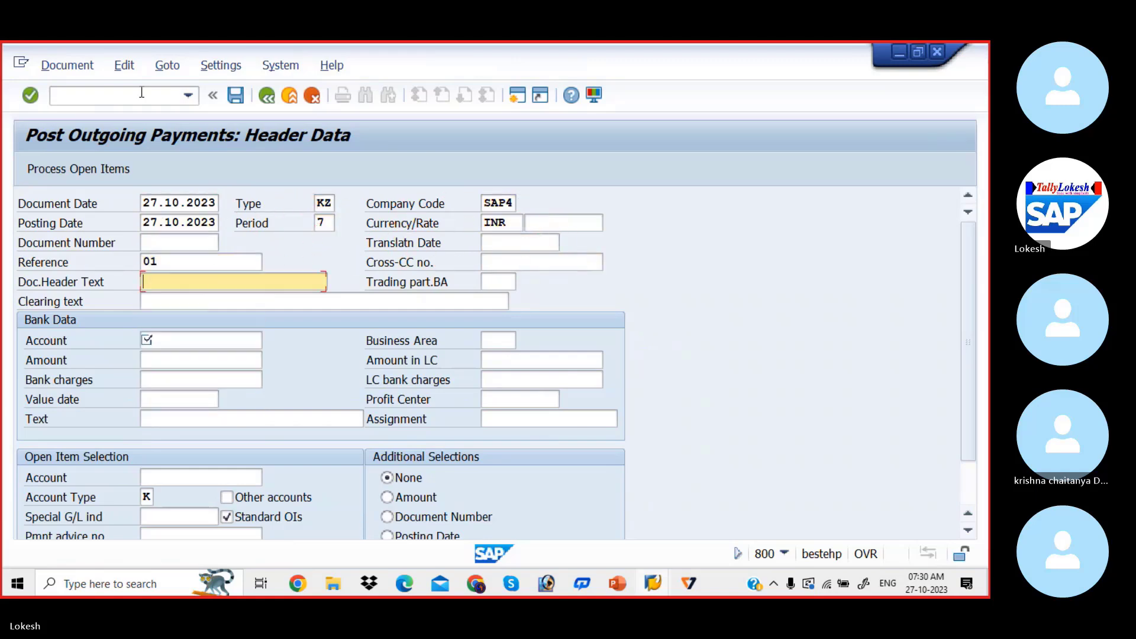
type("V")
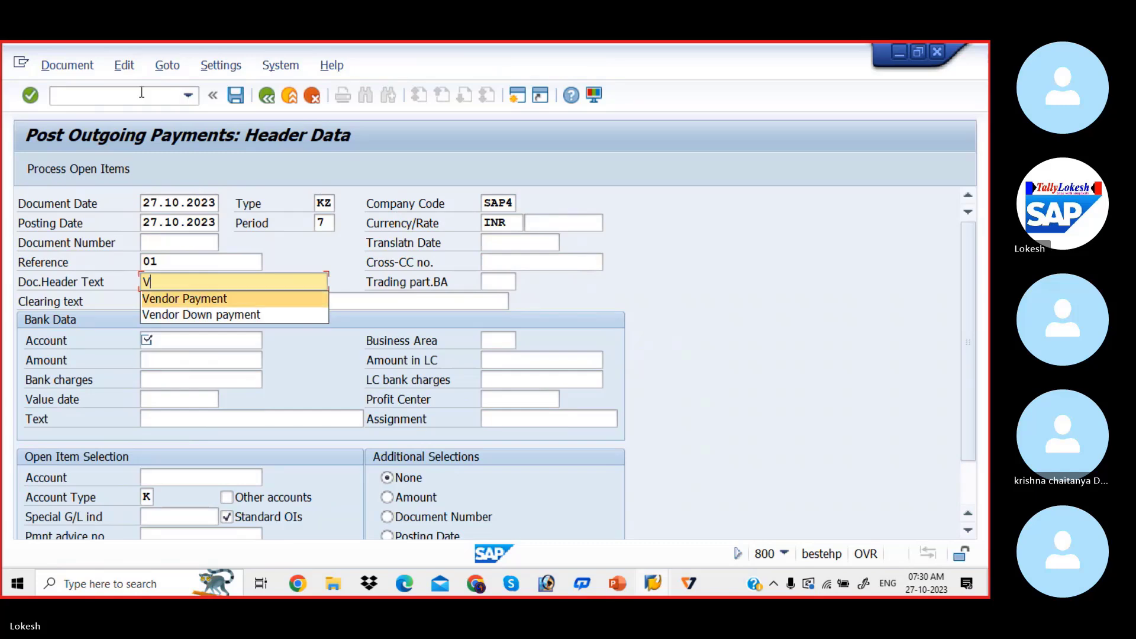
key("Tab")
key("Tab")
key("Tab")
Enter the bank G/L account in the payment's bank data and set the amount to 50000
key("BackSpace")
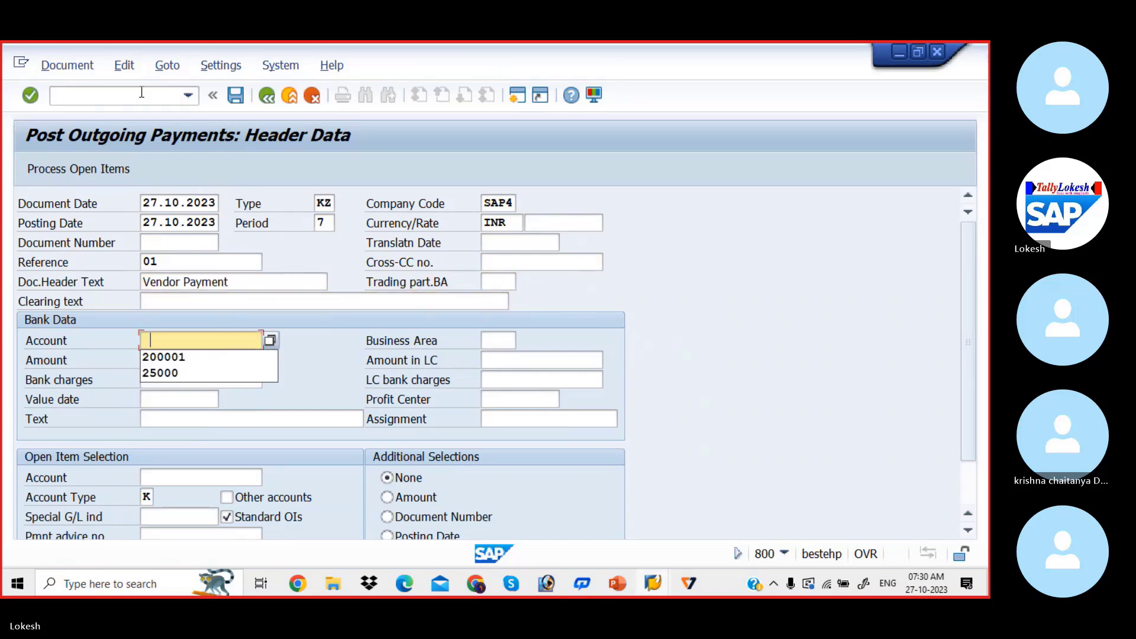
key("Down")
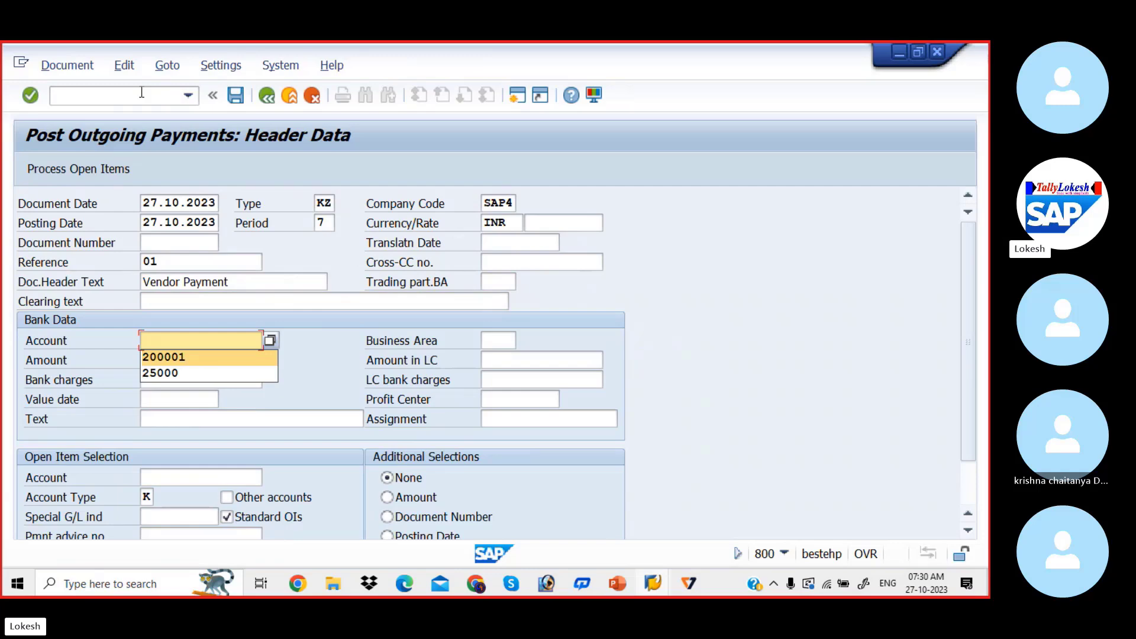
key("Tab")
key("Tab")
key("BackSpace")
key("Down")
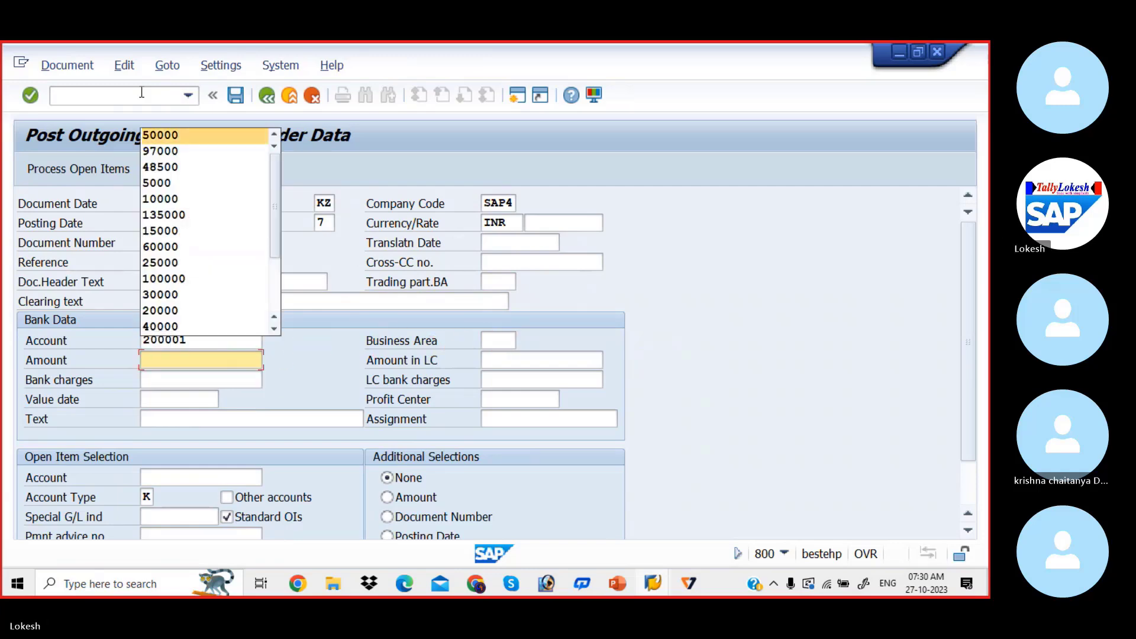
key("Tab")
key("Tab")
Set the bank data's value date to 27.10.2023 and its text to VENDOR INVOICE
key("Tab")
key("Tab")
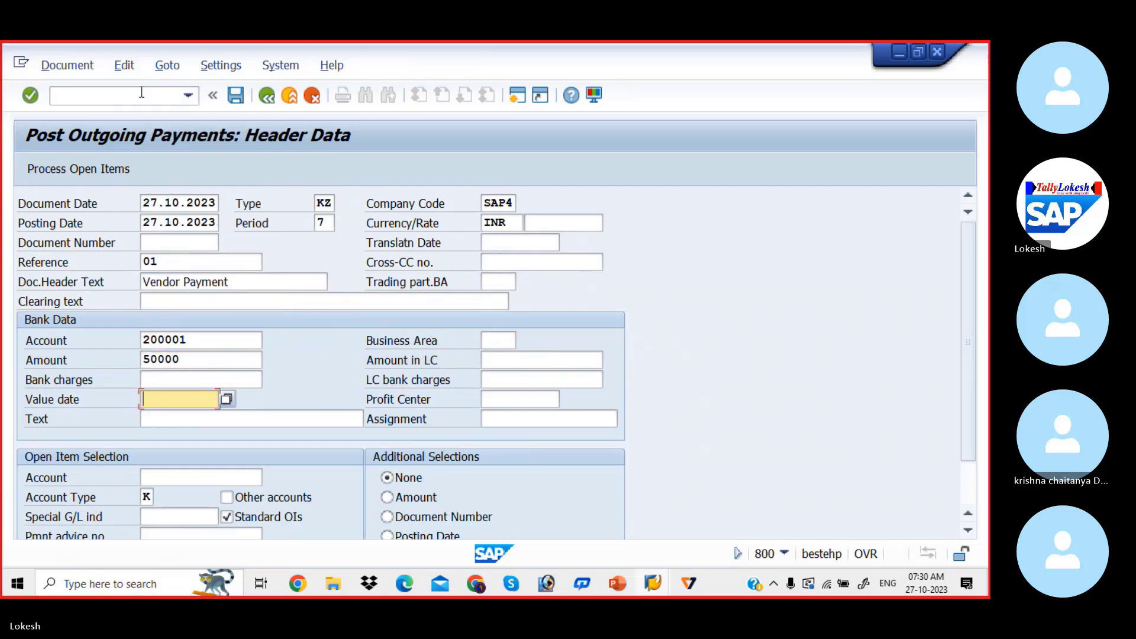
key("BackSpace")
key("Down")
key("Tab")
key("Tab")
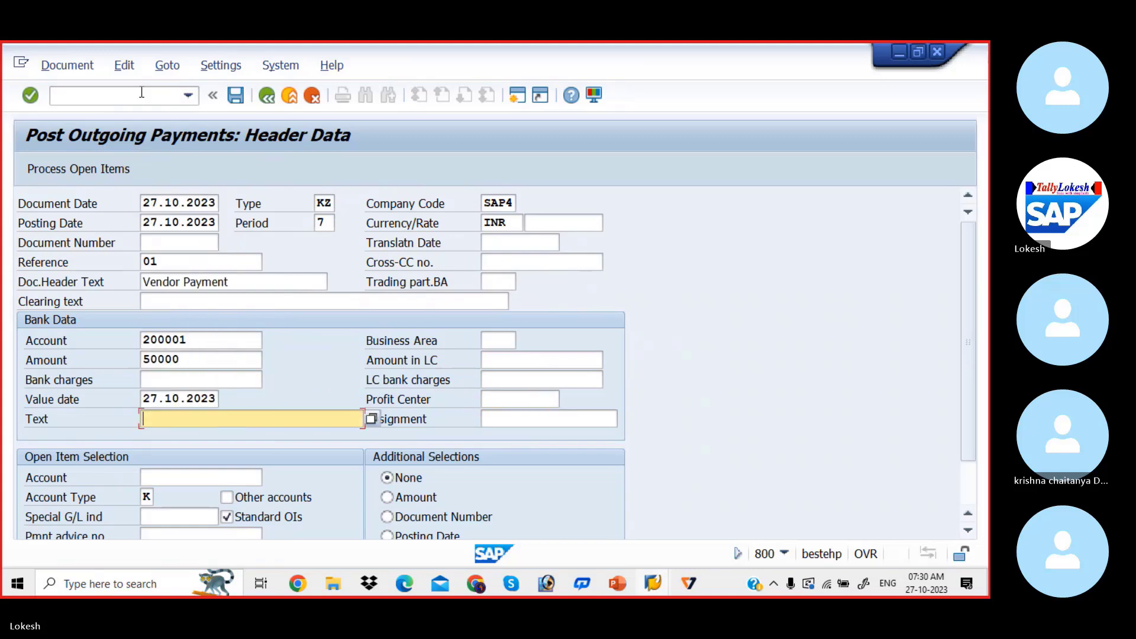
key("BackSpace")
key("Down")
Process the open items of the PRIYA PVT LTD vendor account and post the outgoing payment
key("Tab")
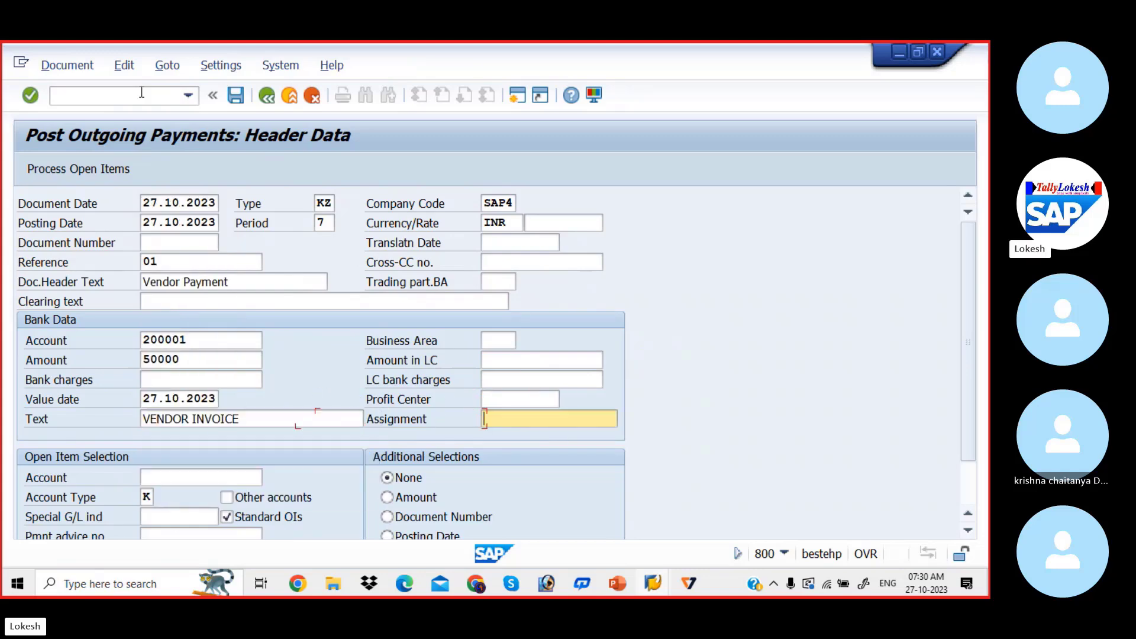
key("Tab")
key("BackSpace")
key("Down")
key("Tab")
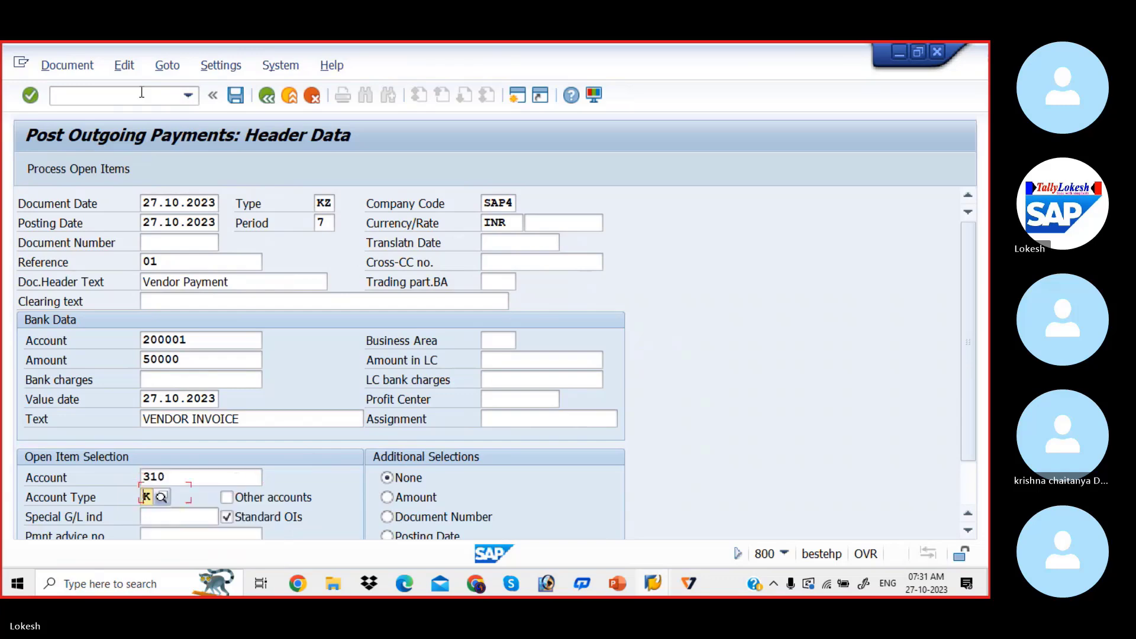
left_click(100, 168)
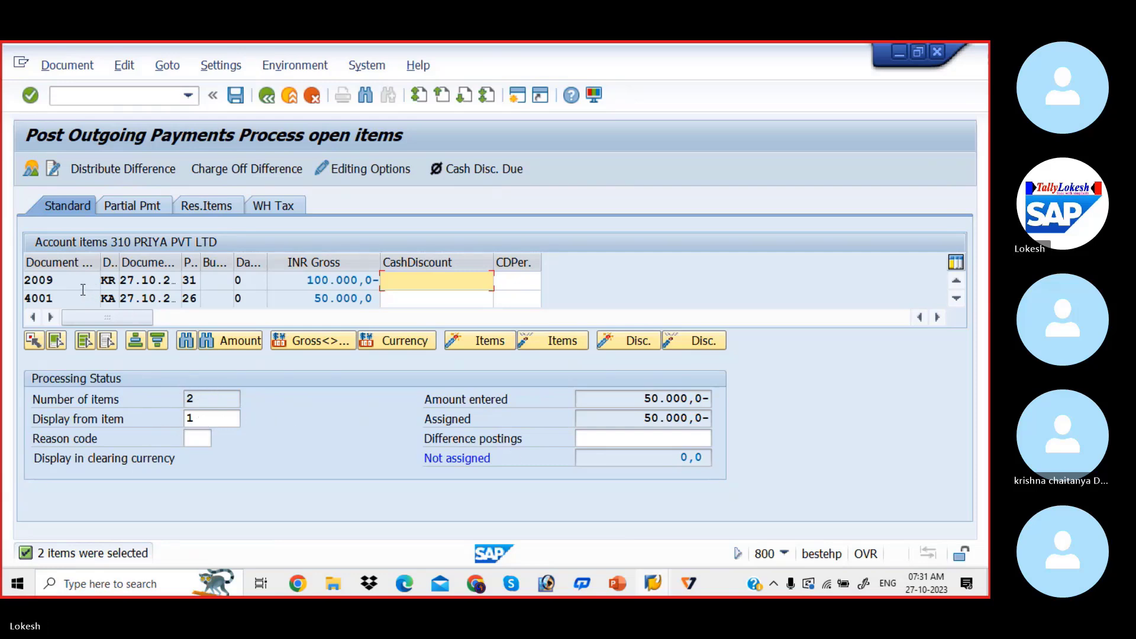
left_click(237, 99)
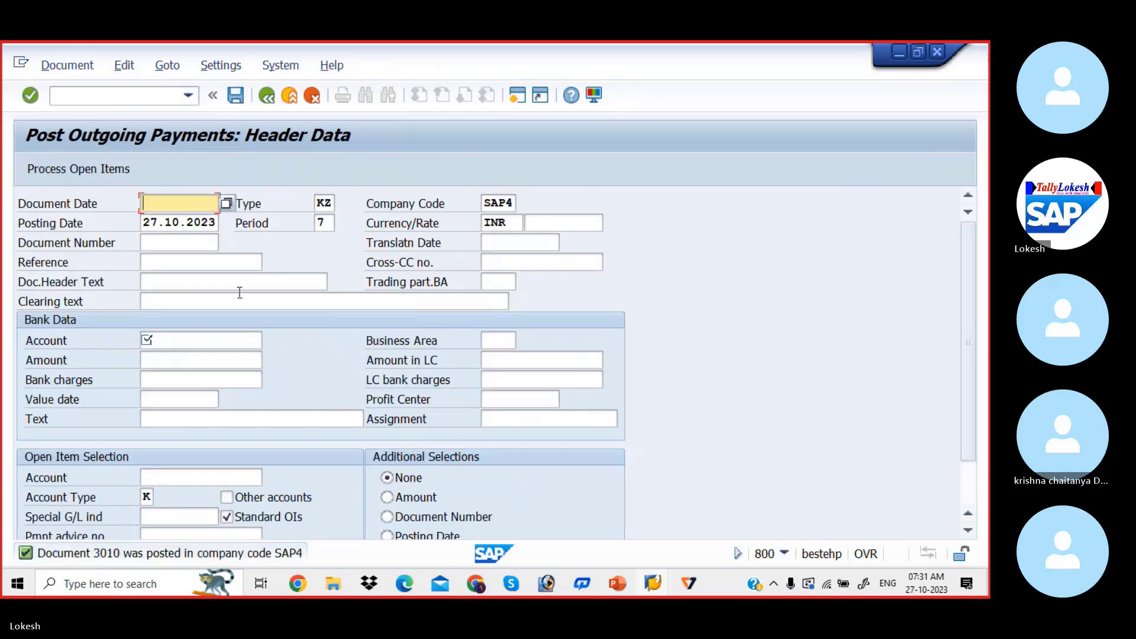
Refresh the vendor line item display to check for remaining open items and return to its selection screen
key("alt+Tab")
key("alt+Tab")
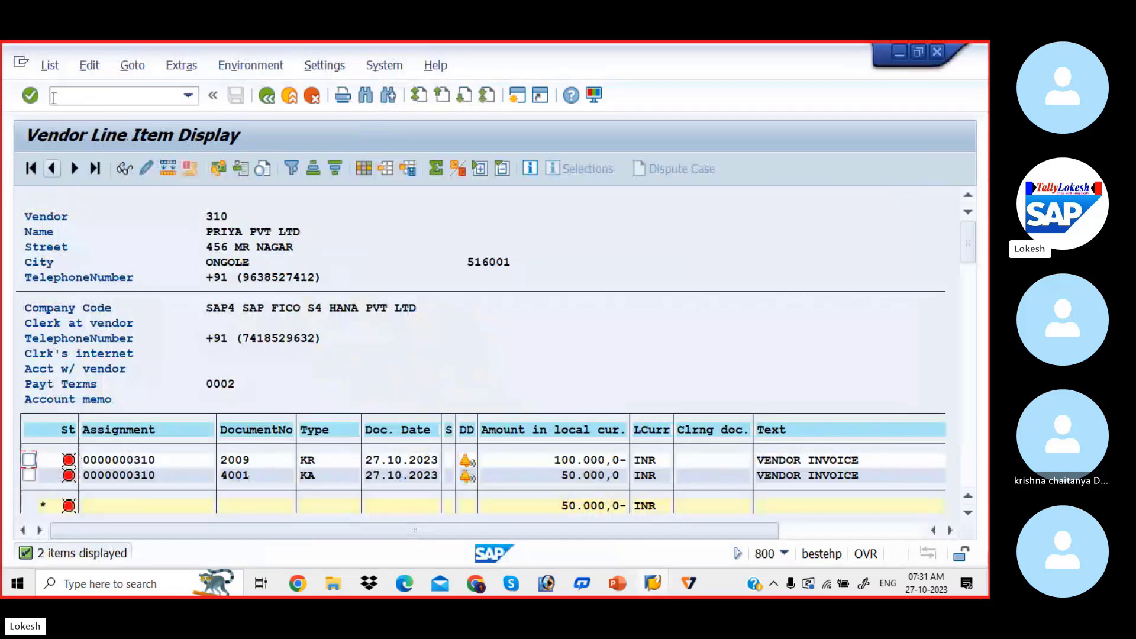
left_click(52, 71)
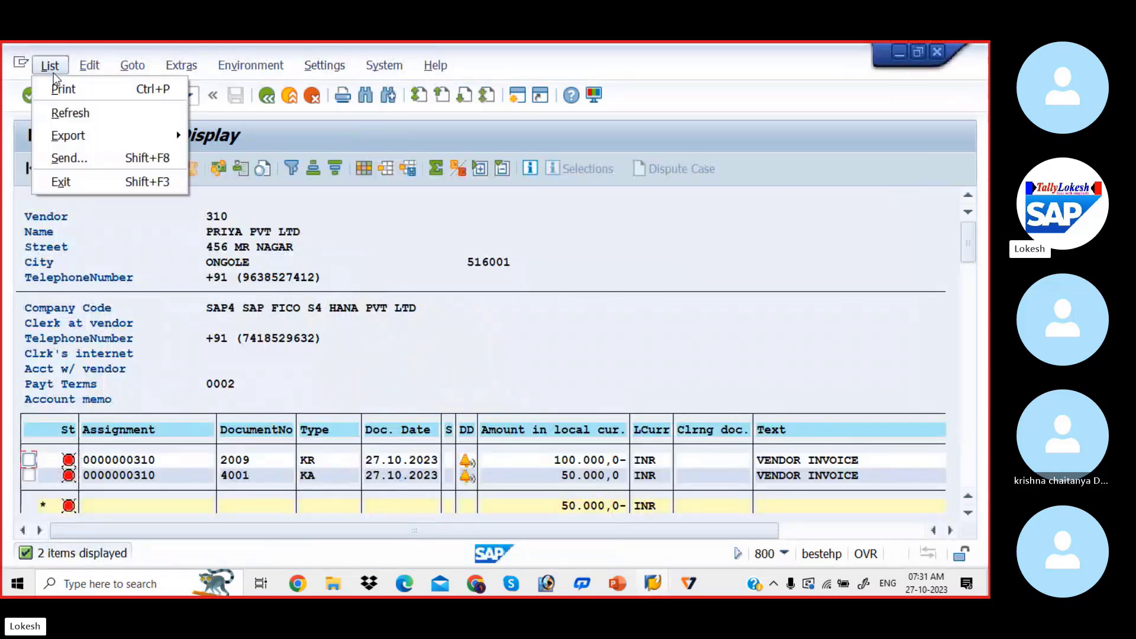
left_click(83, 112)
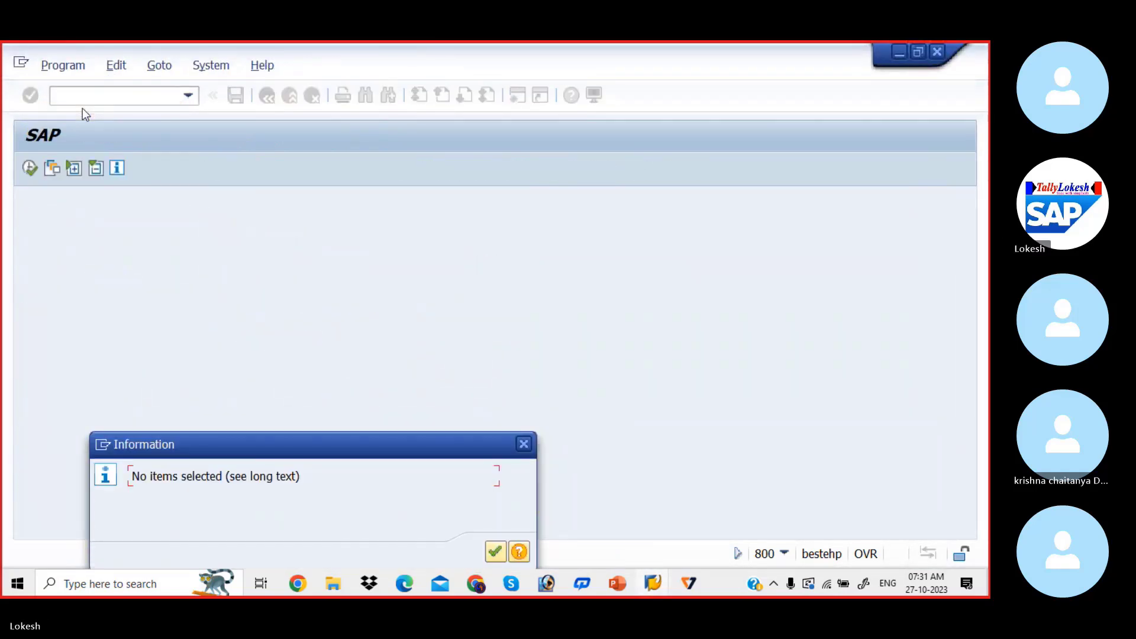
left_click(490, 550)
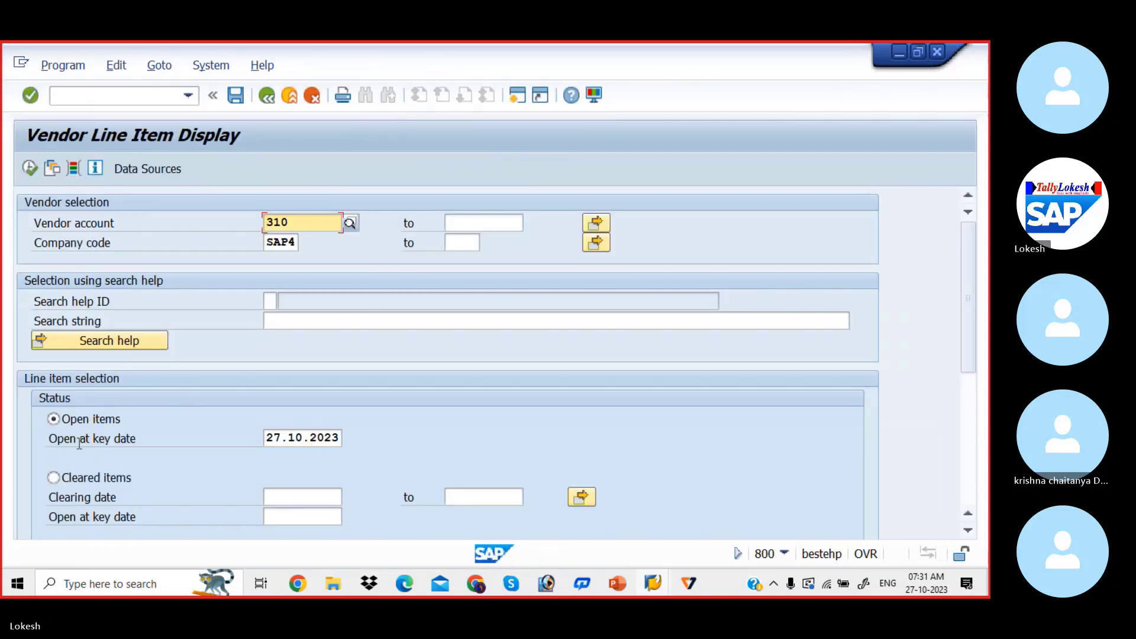
Display the vendor's cleared items with clearing date 27.10.2023 and review the whole list
left_click(58, 478)
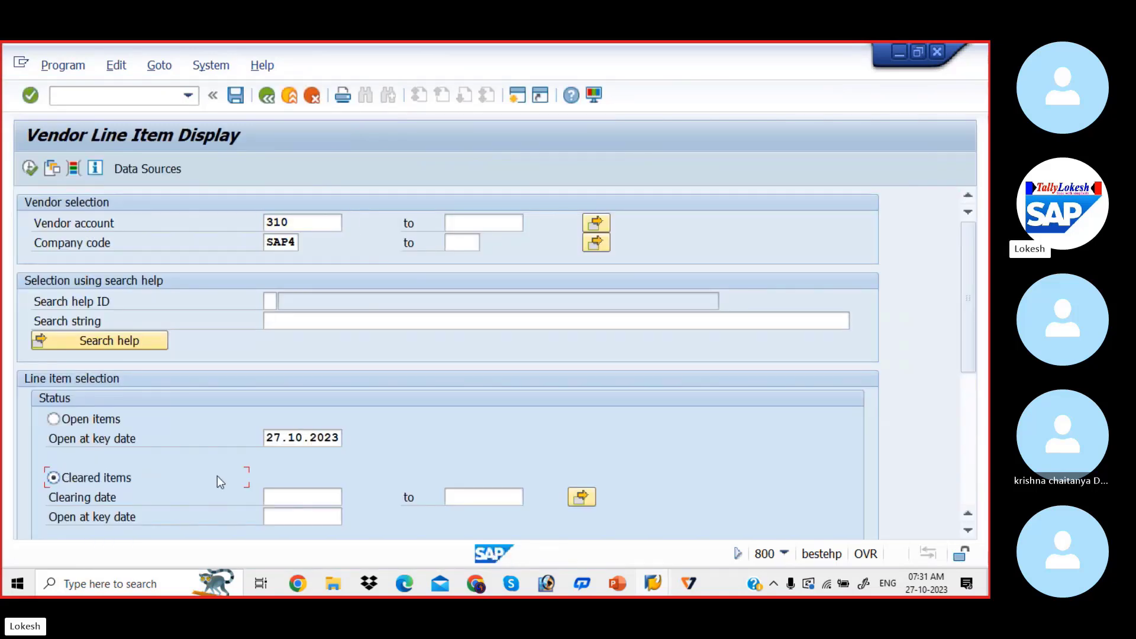
left_click(295, 493)
type("27")
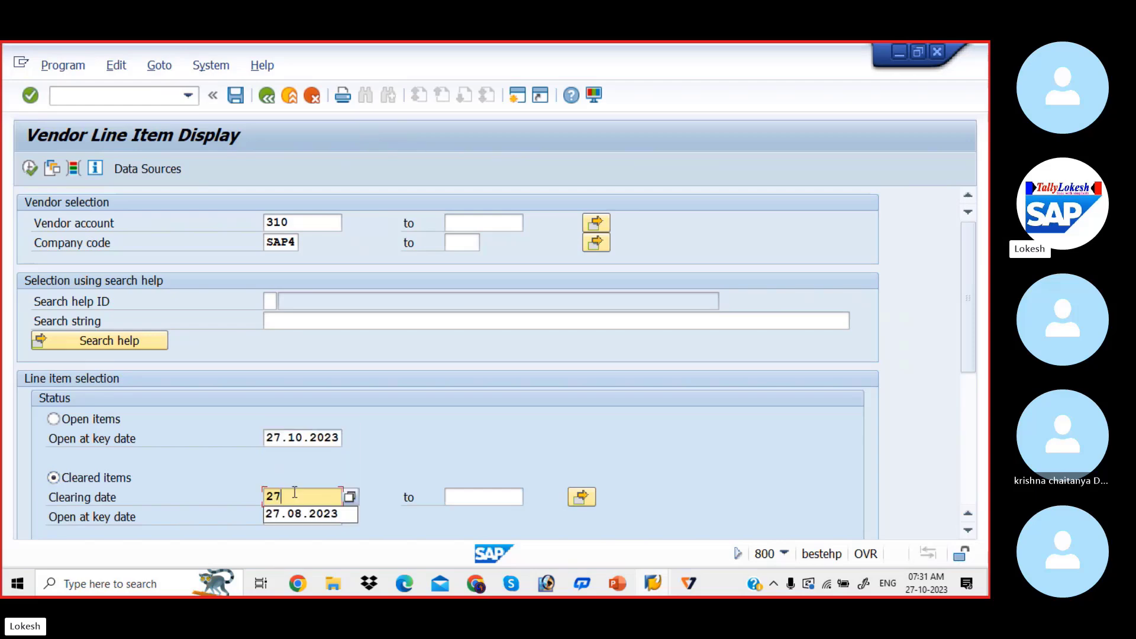
type(".10.")
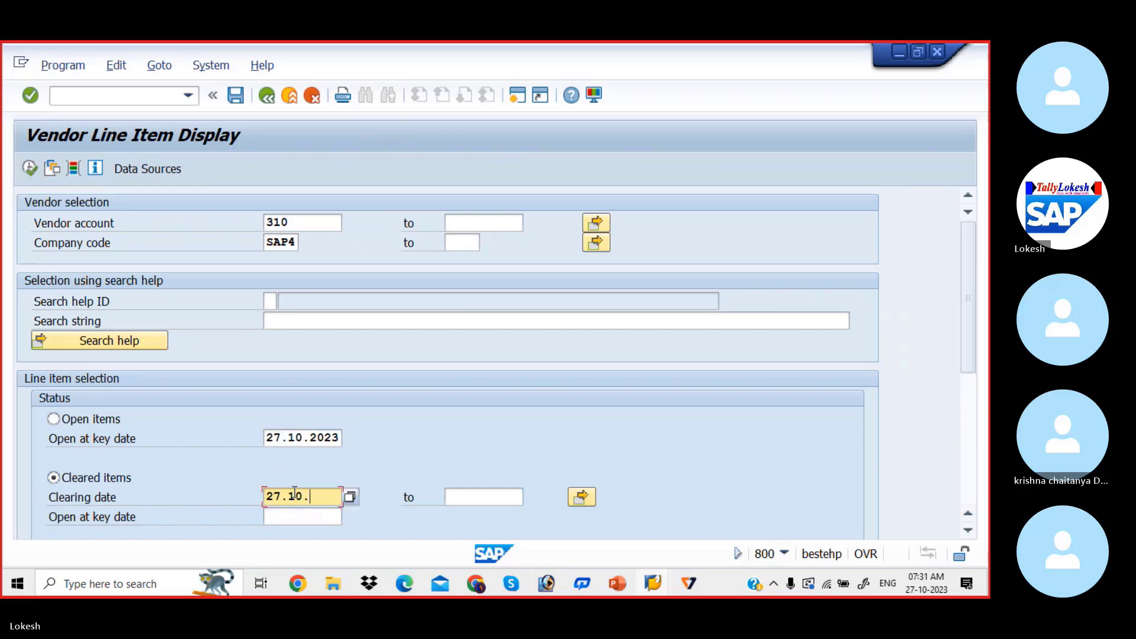
type("2023")
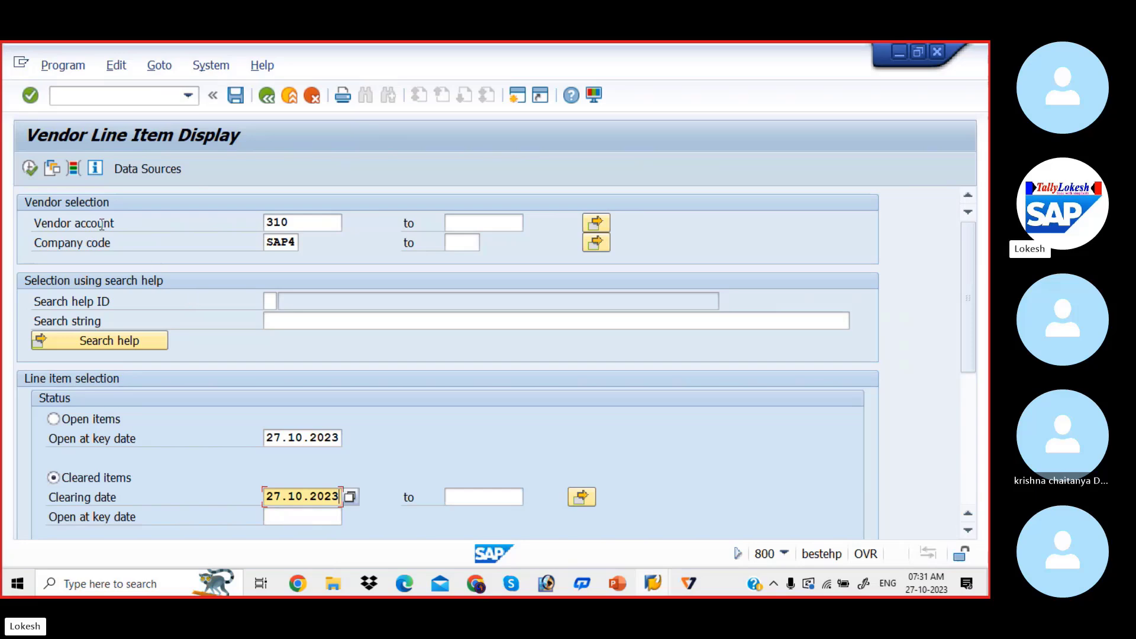
left_click(31, 170)
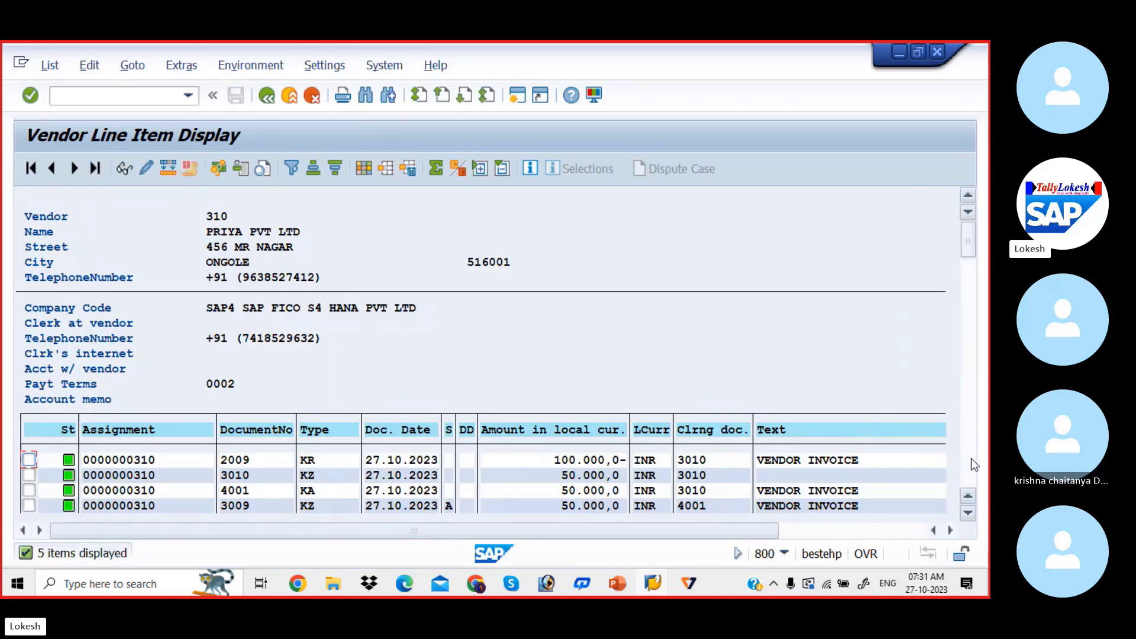
scroll(971, 457, "down", 2)
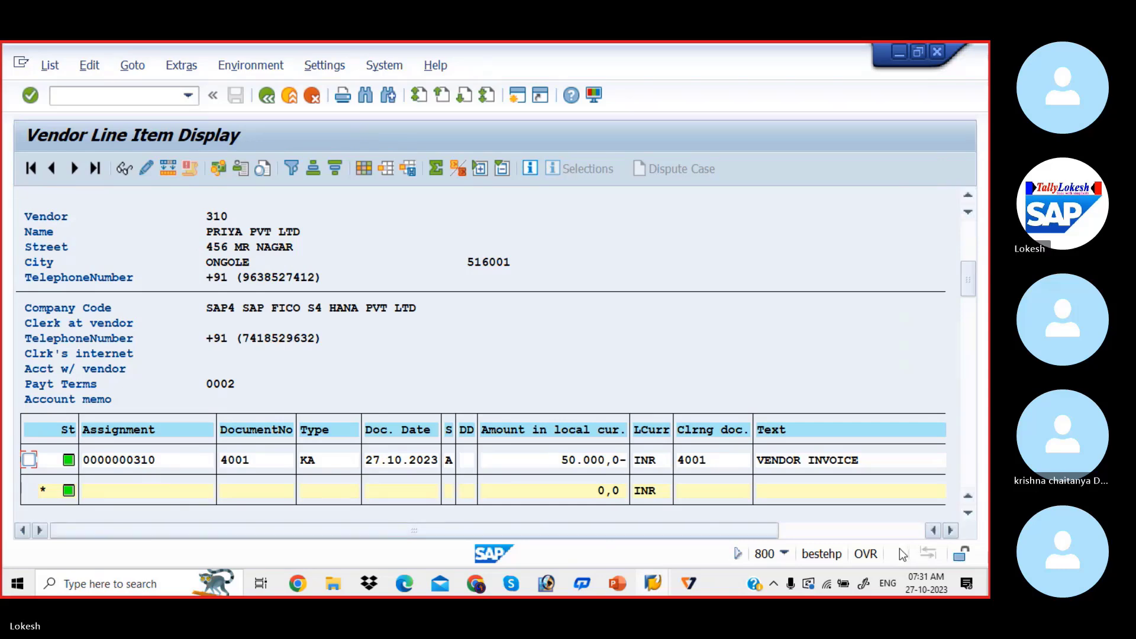
Switch to the Vendor Down Payment presentation in PowerPoint to review the configuration steps
mouse_move(617, 577)
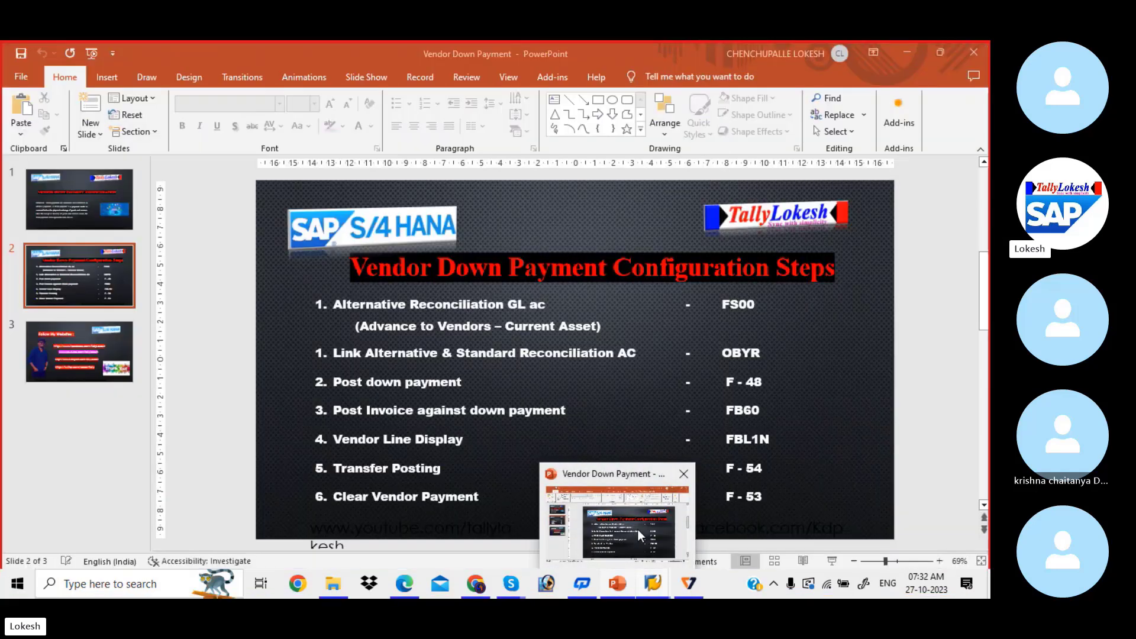
left_click(637, 530)
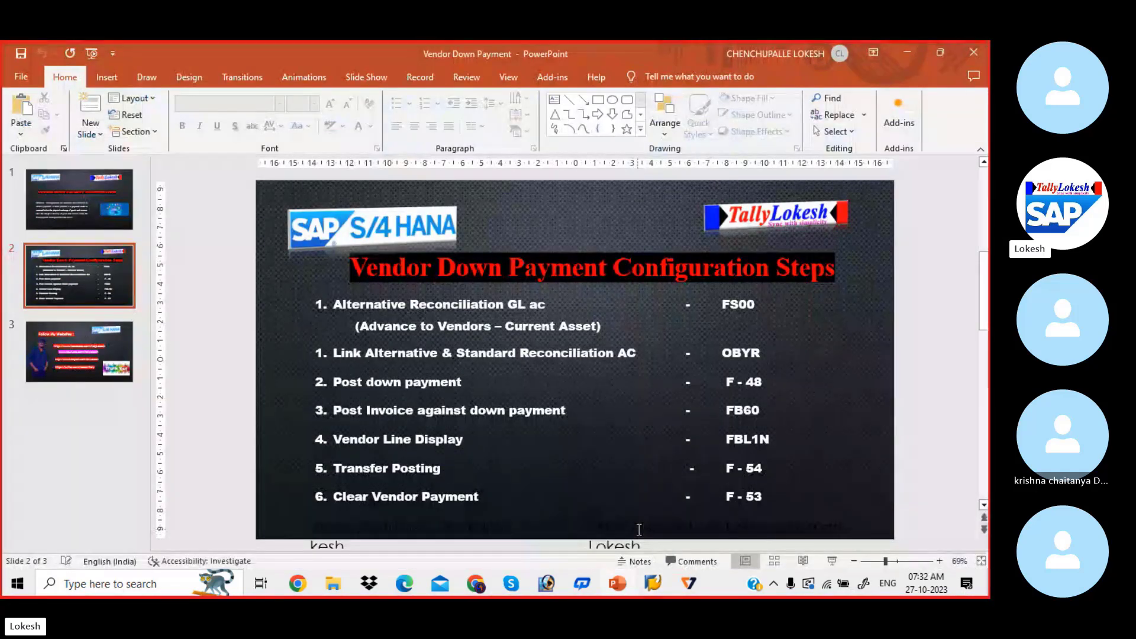